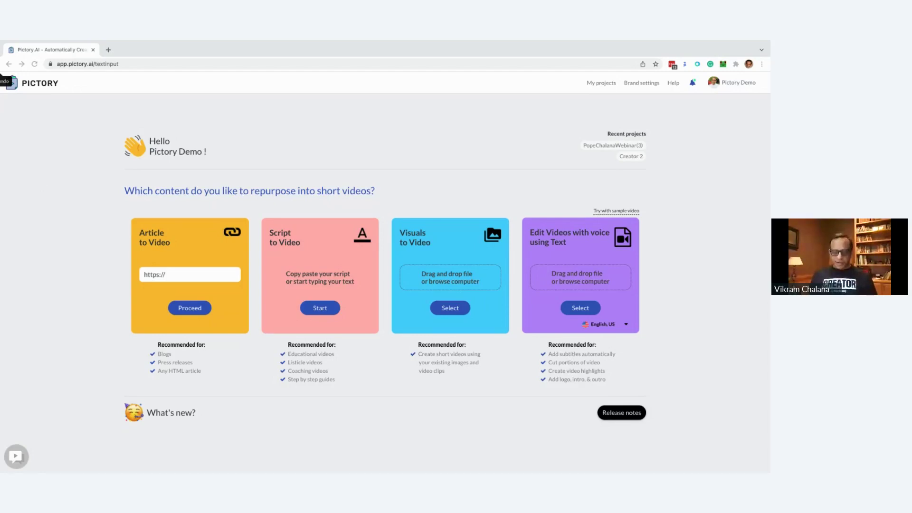
# - Start a script-to-video project and paste in the six-sentence script beginning "The creator economy is giving people a chance"
pyautogui.click(320, 305)
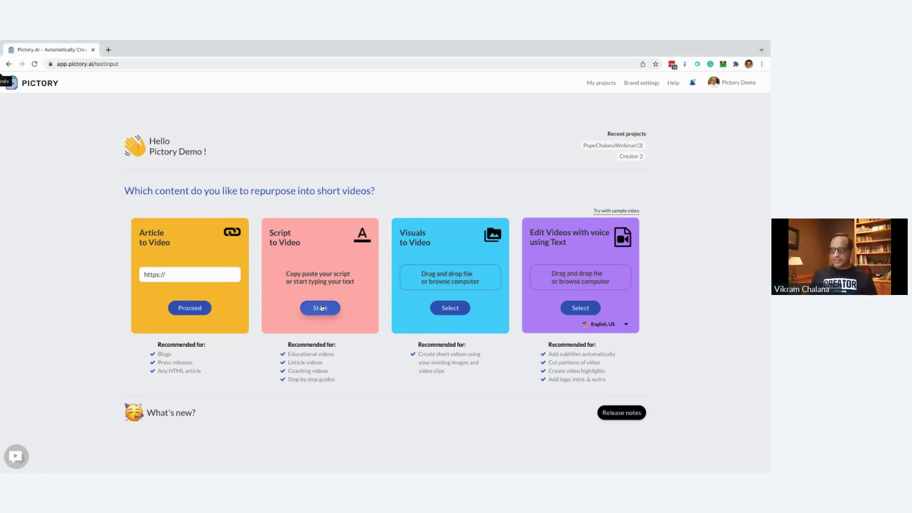
pyautogui.click(199, 221)
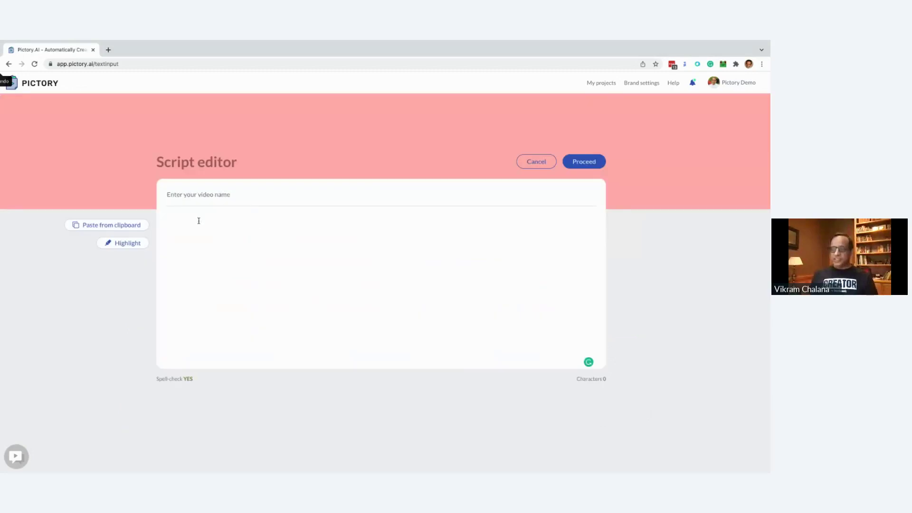
pyautogui.write('The creator economy is giving people a chance to specialize in their passions and to pursue their dream jobs.  In the new creator economy, video plays a crucial role.  We are really excited to bring Pictory to these creative entrepreneurs and we are very proud to be part of their journey.  Pictorys AI-powered automation is a game changer, not only for content creators, but also for marketers.  They can now easily repurpose their existing long-form content links webinars, podcasts, and blogs into dozens of short videos for social media.  Our recent rapid growth with over 5000 global customers is a strong testament to the immense value that we bring.')
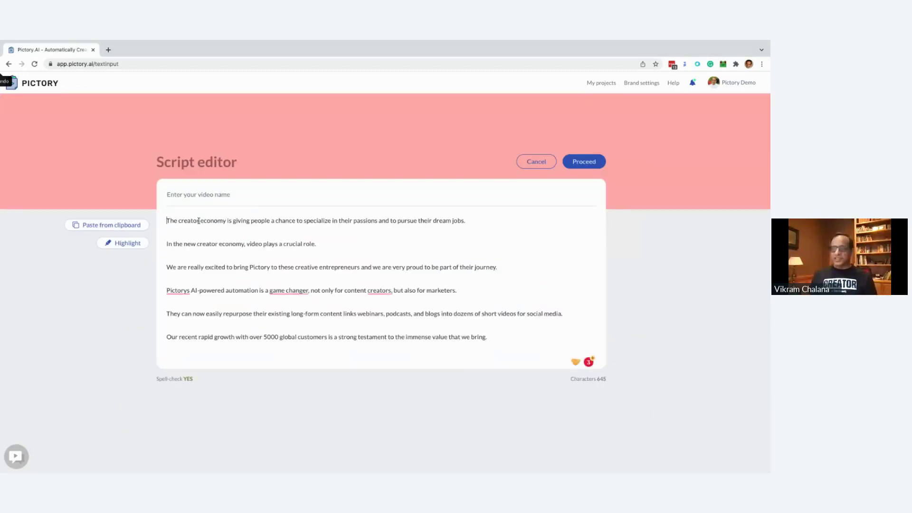
# - Name the video "Creator Economy" and proceed from the script to its storyboard
pyautogui.click(196, 196)
pyautogui.write('Creator Ec')
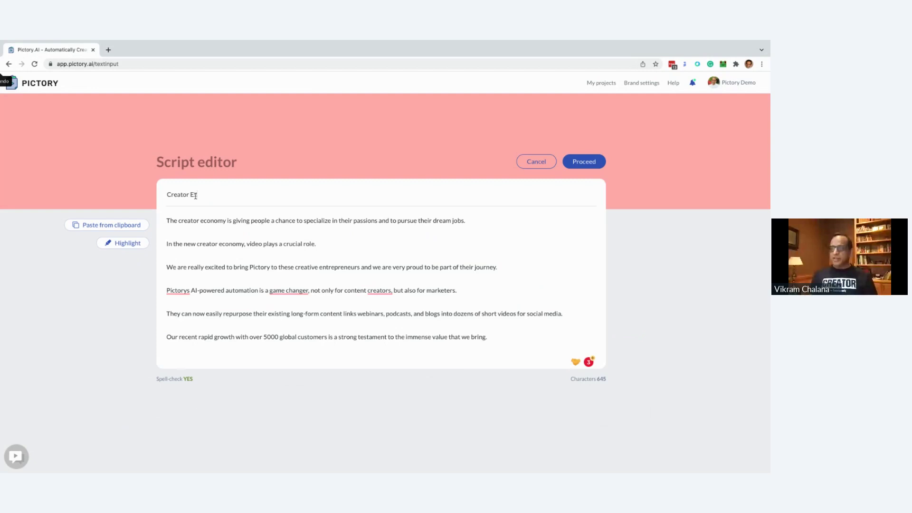
pyautogui.write('onomy')
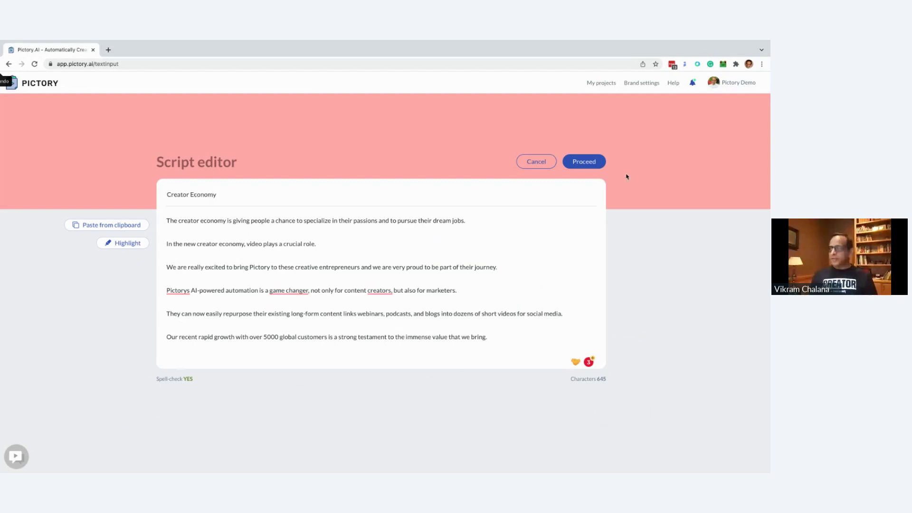
pyautogui.click(589, 163)
pyautogui.click(204, 251)
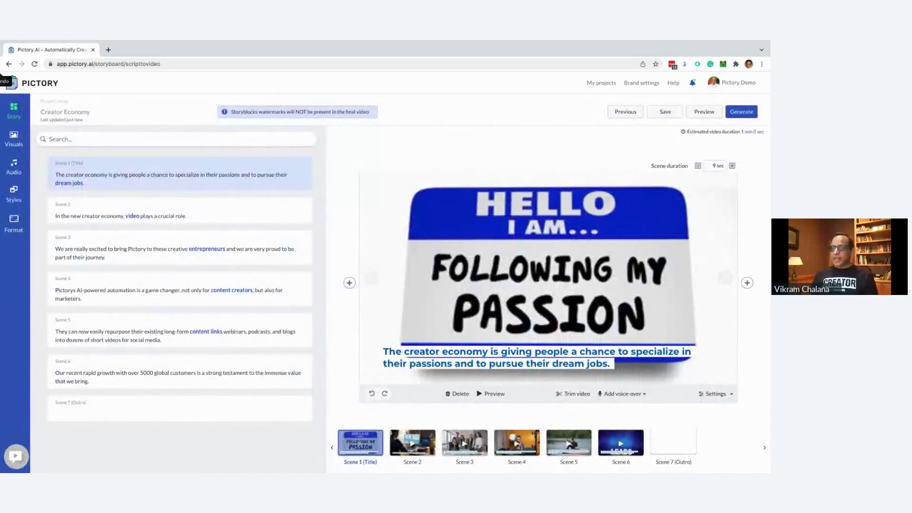
# - Review the storyboard scenes one by one, checking the stock visual and caption matched to each script sentence
pyautogui.click(186, 212)
pyautogui.click(186, 251)
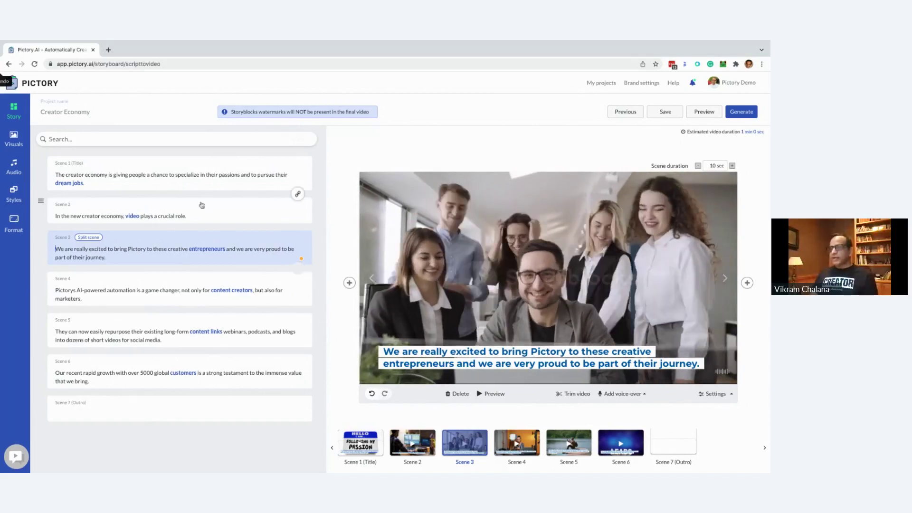
pyautogui.click(201, 209)
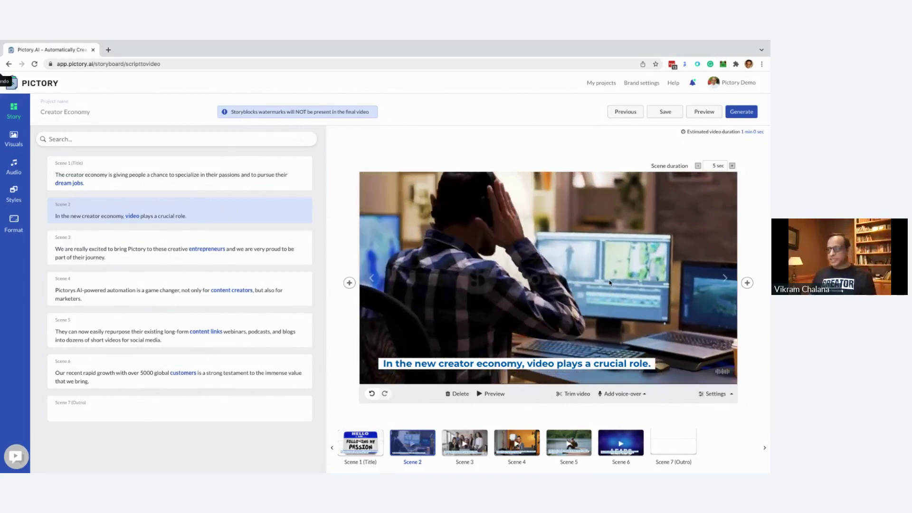
pyautogui.click(230, 172)
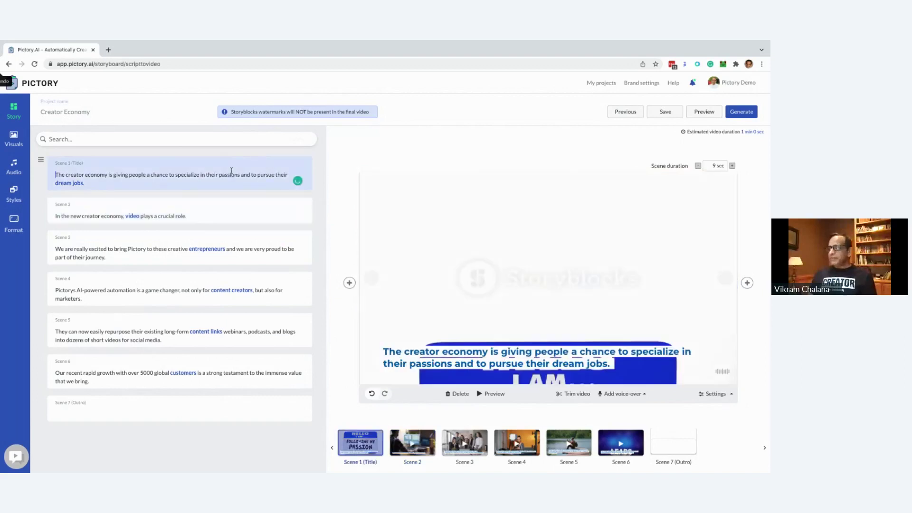
pyautogui.click(232, 242)
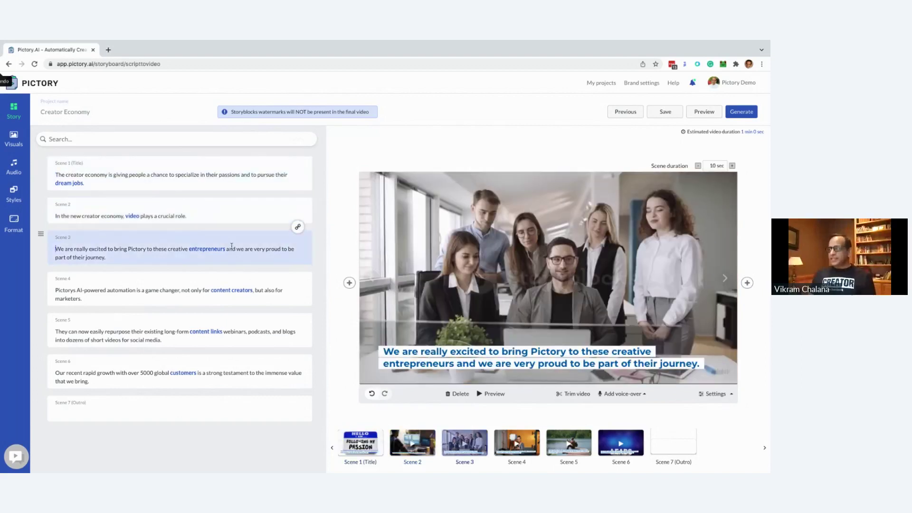
pyautogui.click(238, 291)
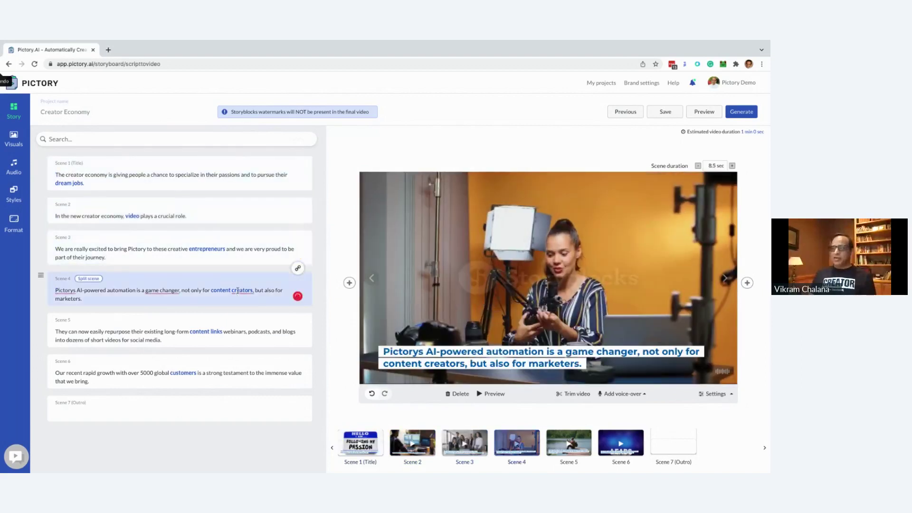
pyautogui.click(236, 334)
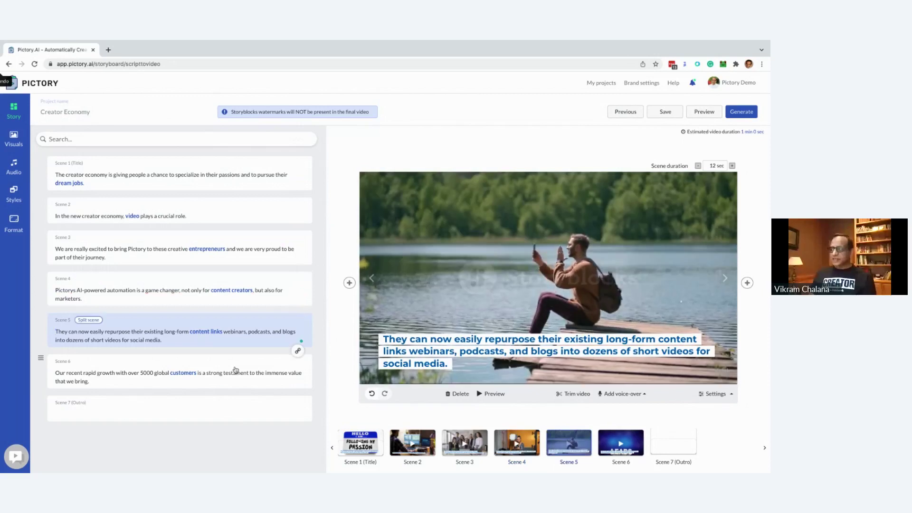
pyautogui.click(235, 370)
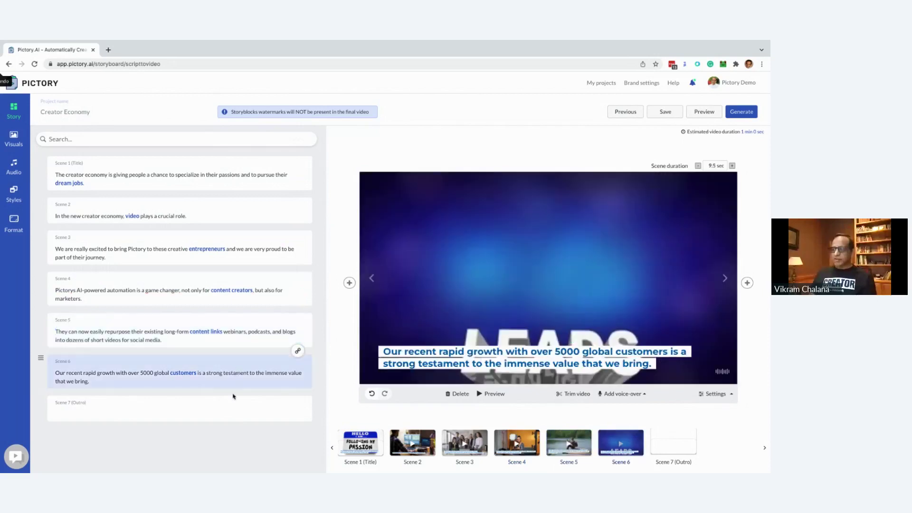
pyautogui.click(150, 330)
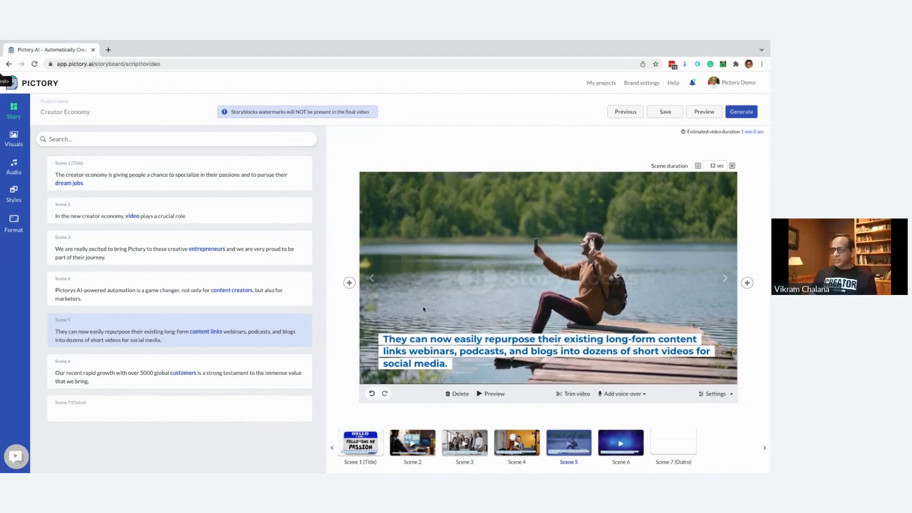
pyautogui.click(224, 302)
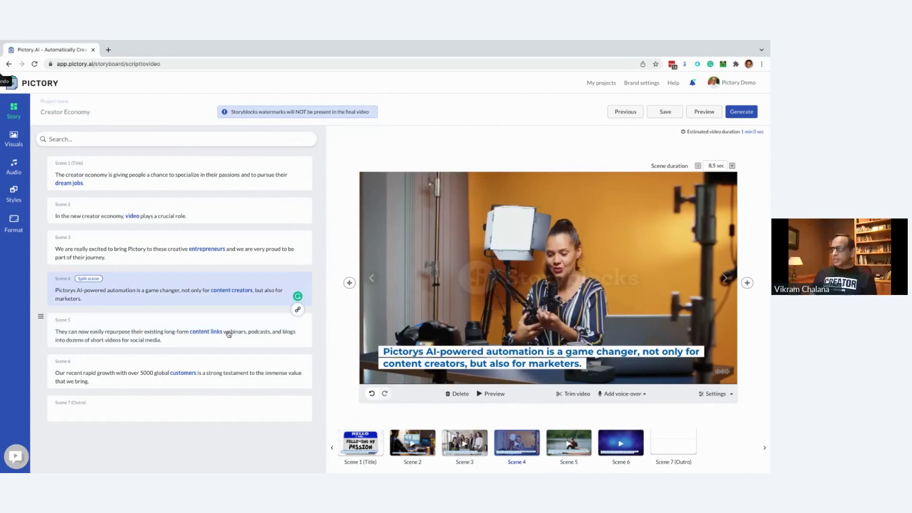
pyautogui.click(230, 332)
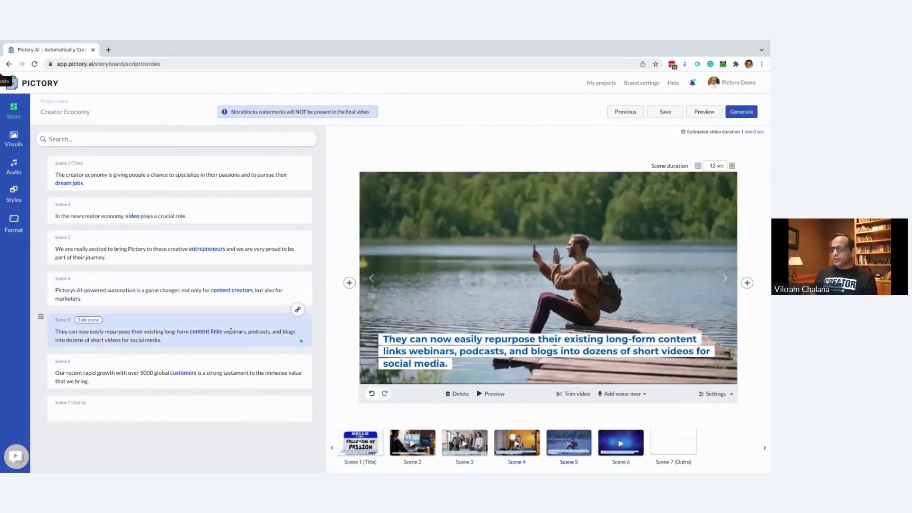
# - Set the duration of scene 4, about AI-powered automation, to 8 seconds
pyautogui.click(232, 298)
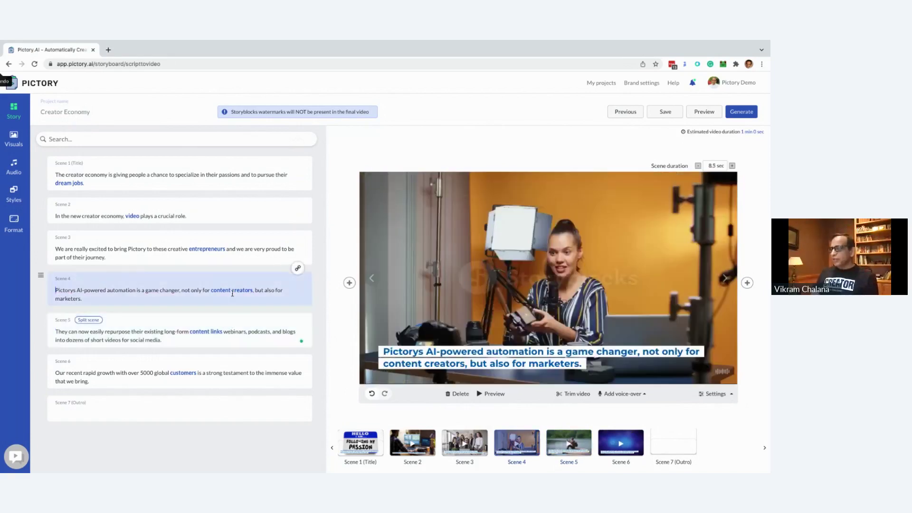
pyautogui.click(698, 166)
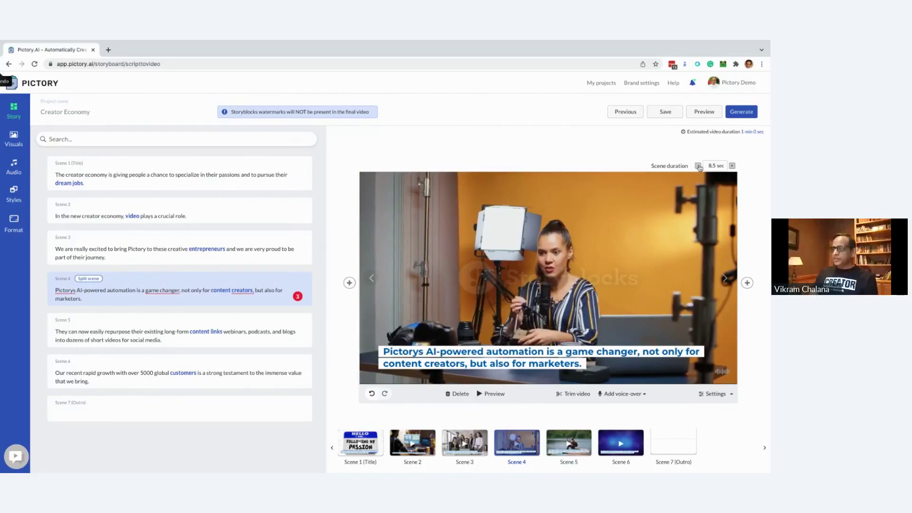
pyautogui.click(699, 166)
pyautogui.click(698, 166)
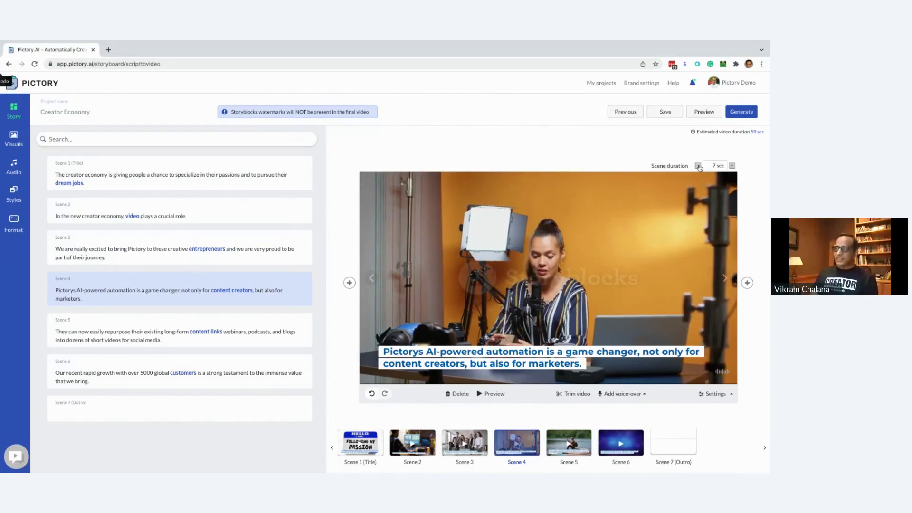
pyautogui.click(732, 165)
pyautogui.click(732, 166)
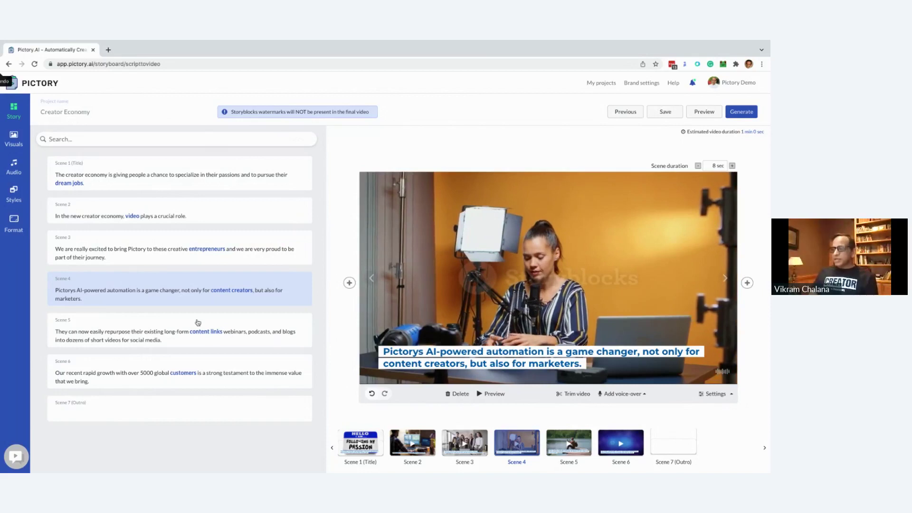
# - Apply the US English male voice-over "Matthew" to the video
pyautogui.click(13, 165)
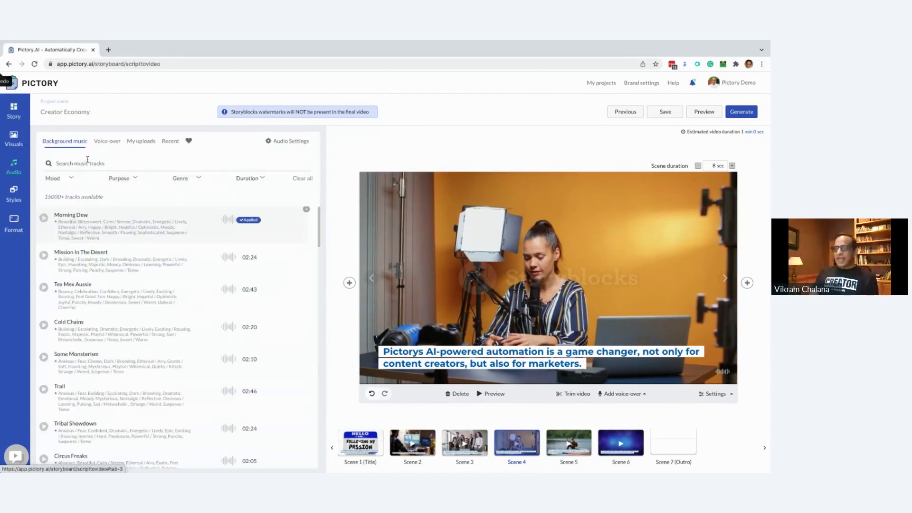
pyautogui.click(107, 141)
pyautogui.click(69, 144)
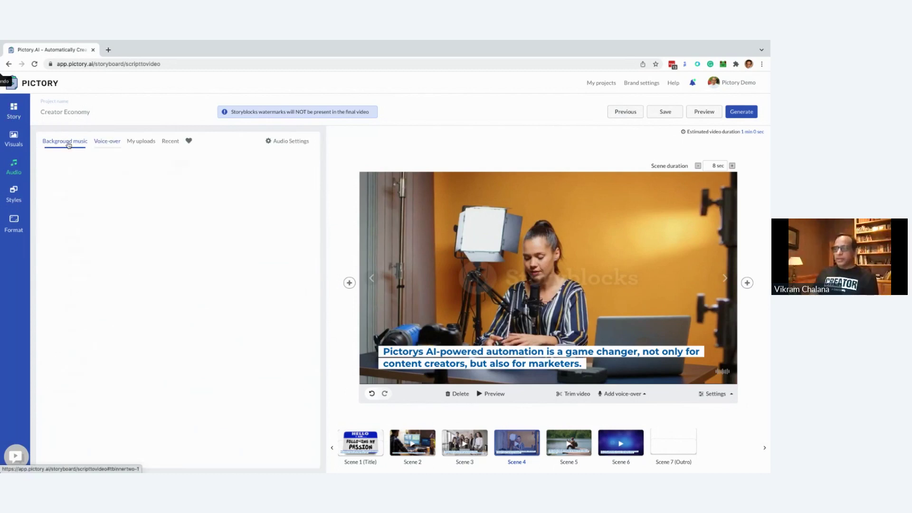
pyautogui.click(107, 141)
pyautogui.moveTo(102, 226)
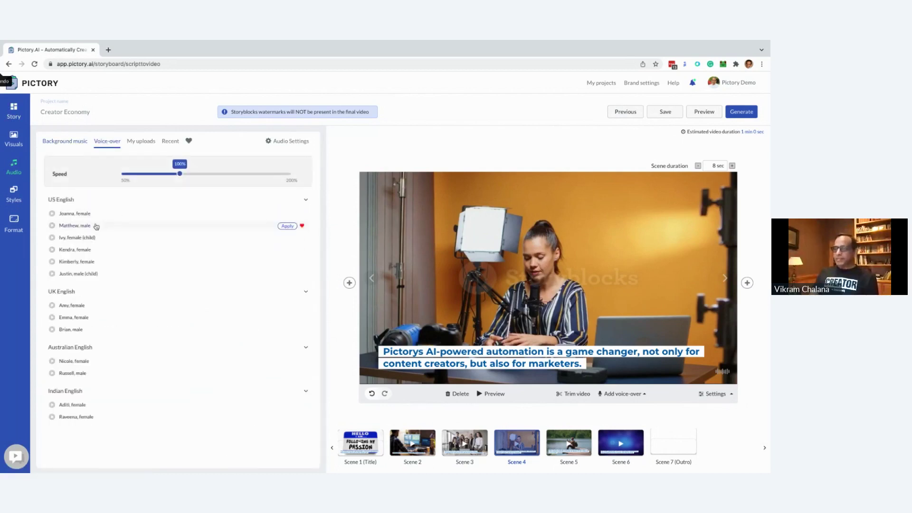
pyautogui.click(125, 226)
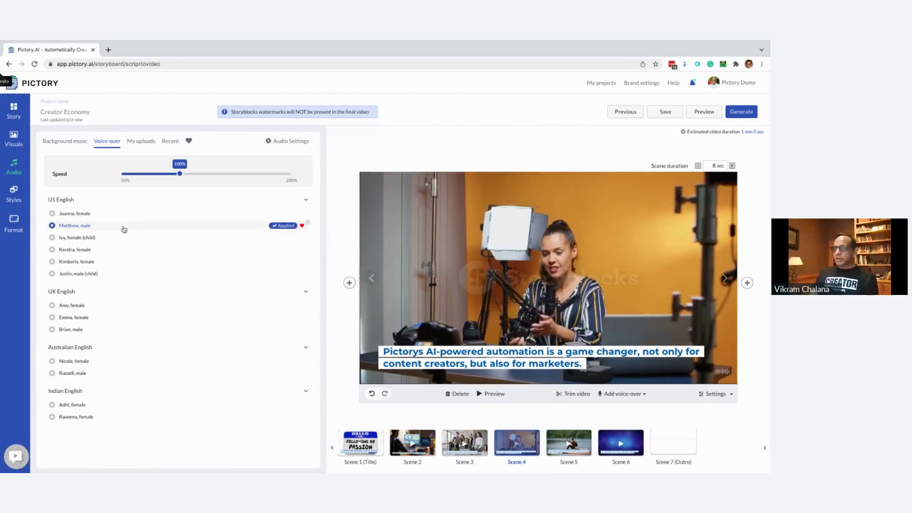
# - Look through the first scenes and set the duration of scene 3 to 11 seconds
pyautogui.click(373, 440)
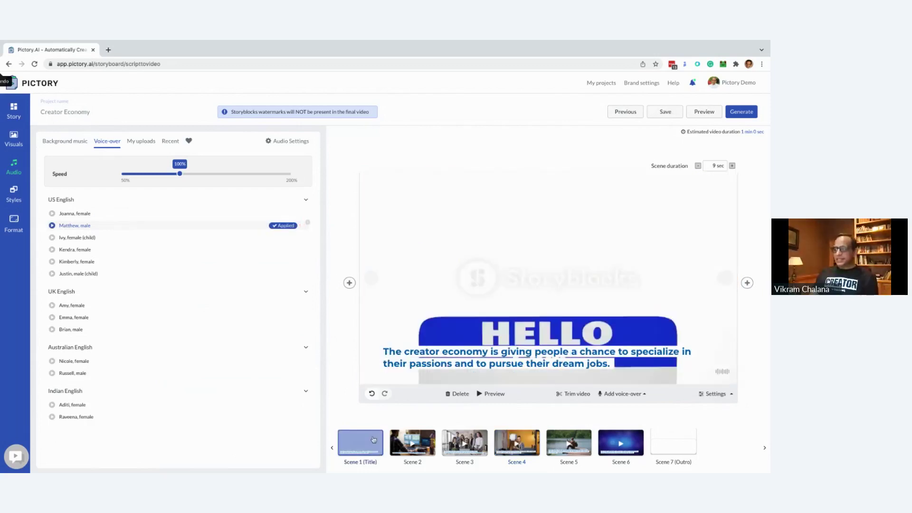
pyautogui.click(396, 431)
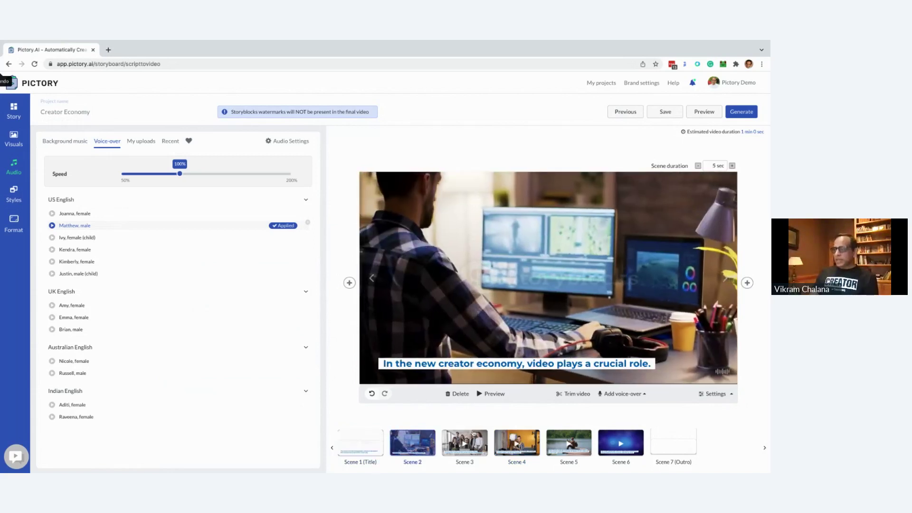
pyautogui.click(477, 445)
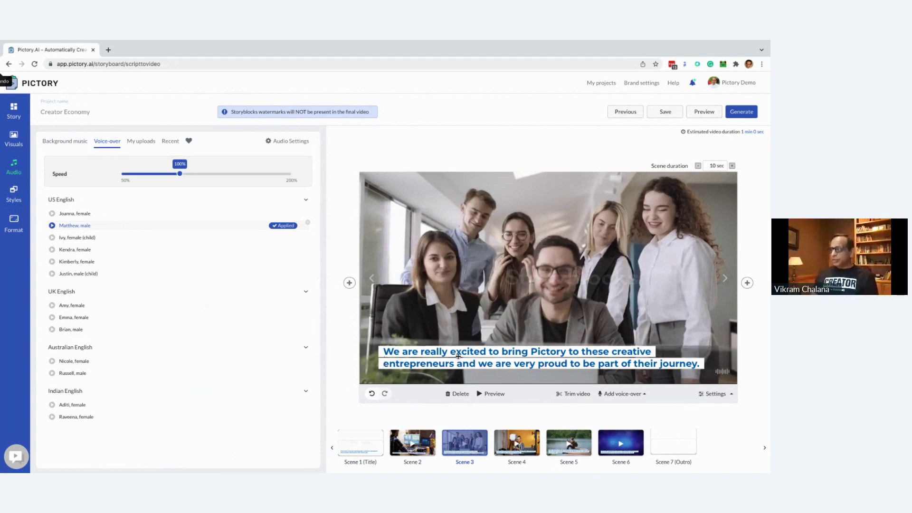
pyautogui.click(732, 167)
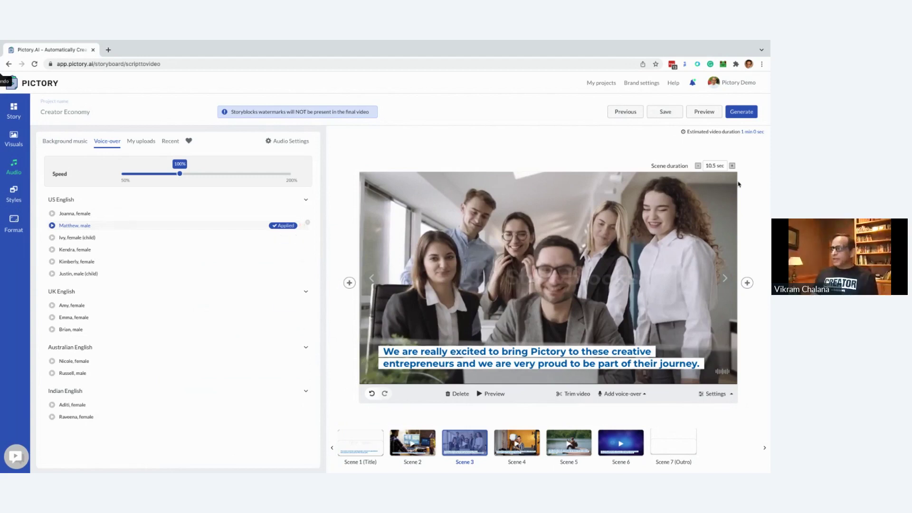
pyautogui.click(733, 166)
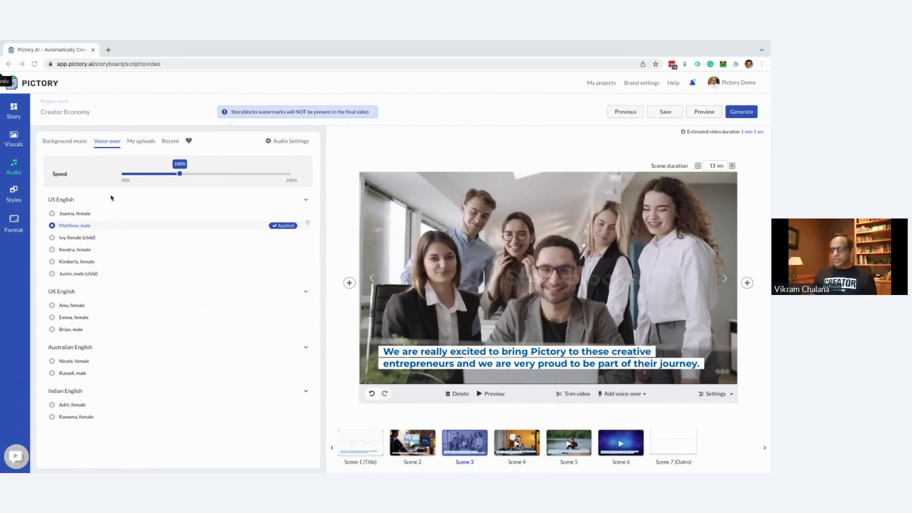
# - Bring up the visuals library and turn off video looping for scene 3 in its scene settings
pyautogui.click(15, 141)
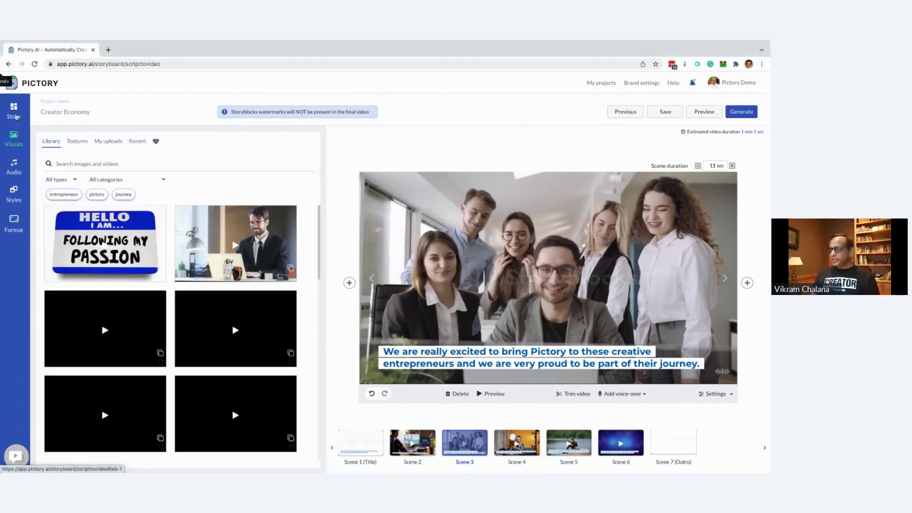
pyautogui.click(714, 394)
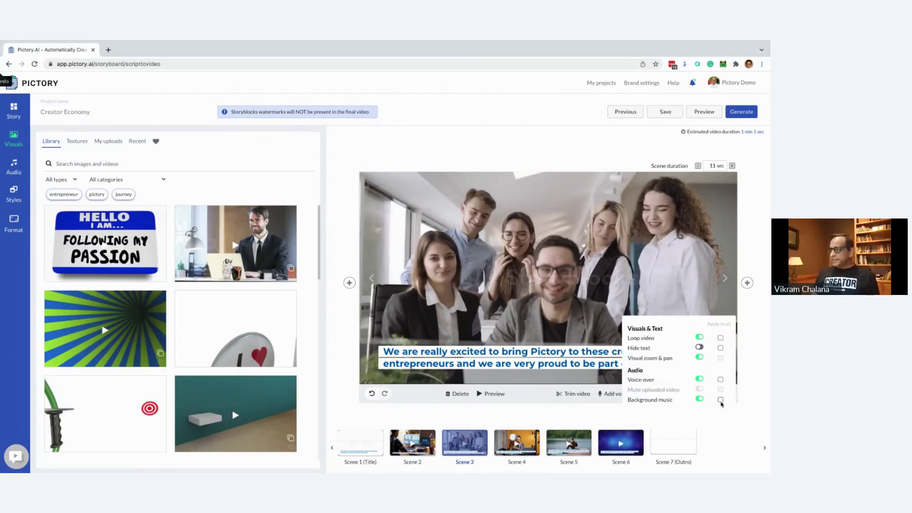
pyautogui.click(725, 420)
pyautogui.click(725, 394)
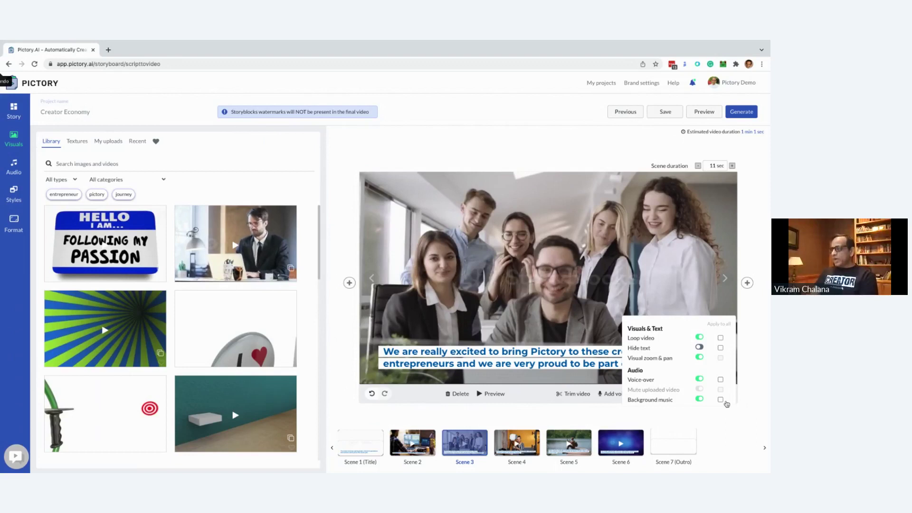
pyautogui.click(700, 337)
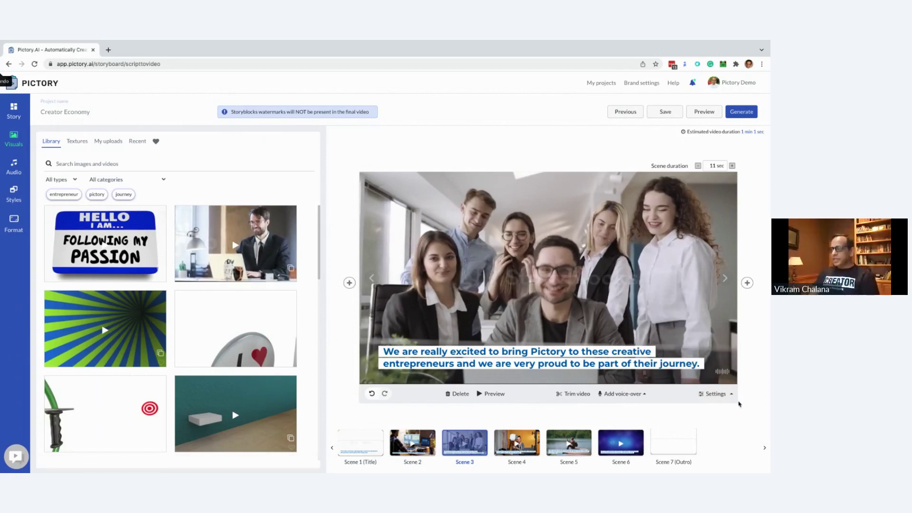
pyautogui.click(715, 394)
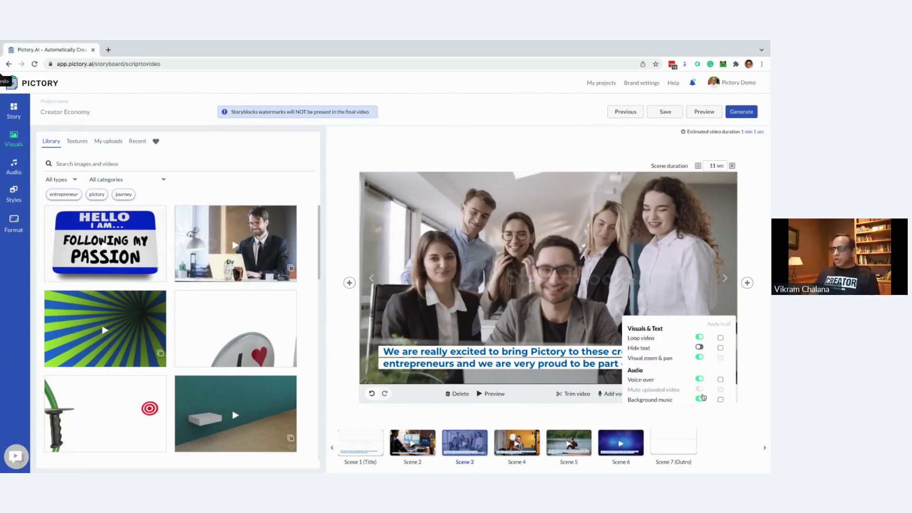
pyautogui.click(698, 339)
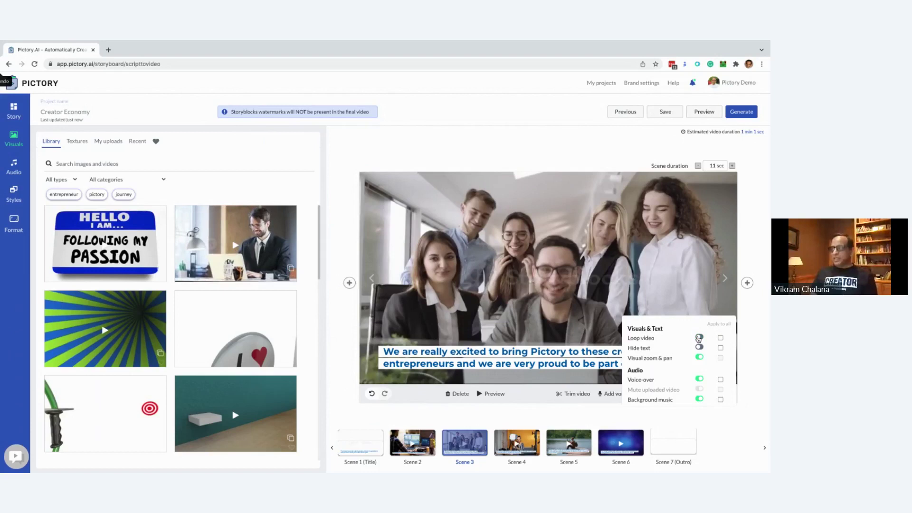
# - Turn video looping back on for scene 3 and apply the loop setting to all scenes
pyautogui.click(700, 338)
pyautogui.click(721, 338)
pyautogui.click(699, 338)
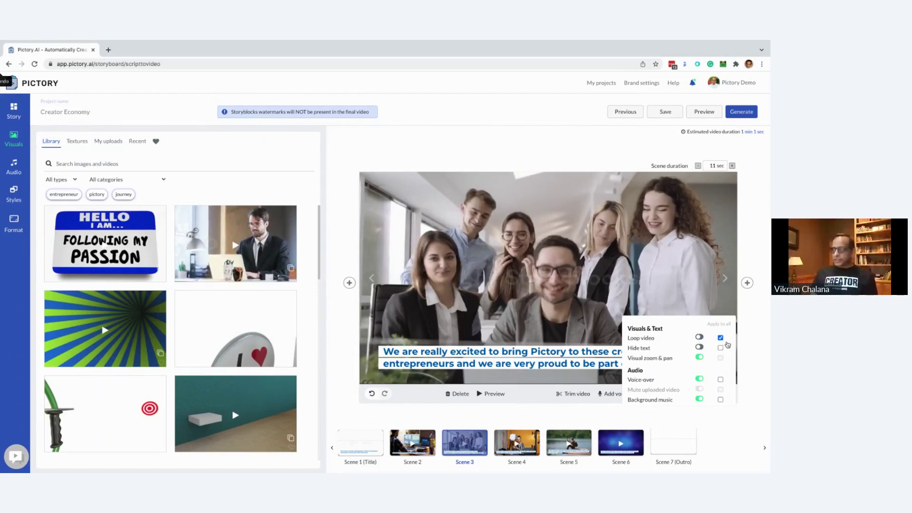
pyautogui.click(700, 338)
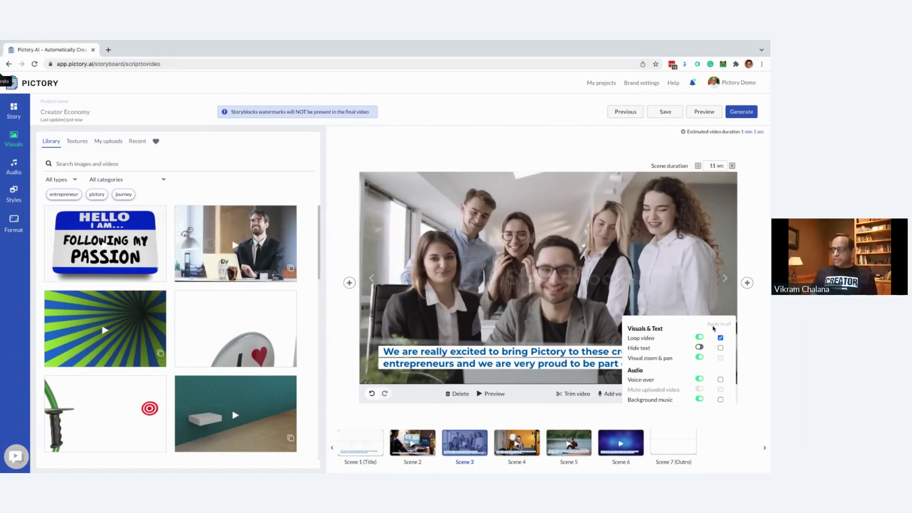
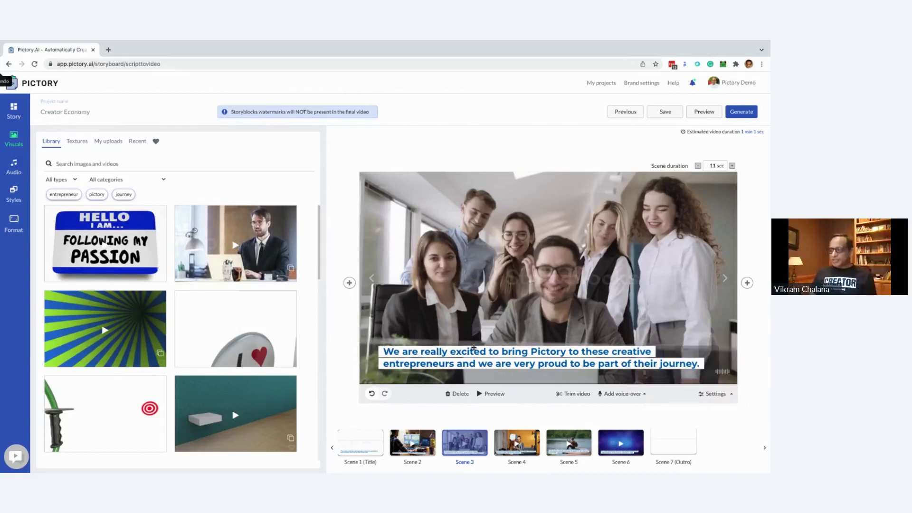
# - Hide the on-screen text in all scenes and check scenes 1 to 4
pyautogui.click(712, 394)
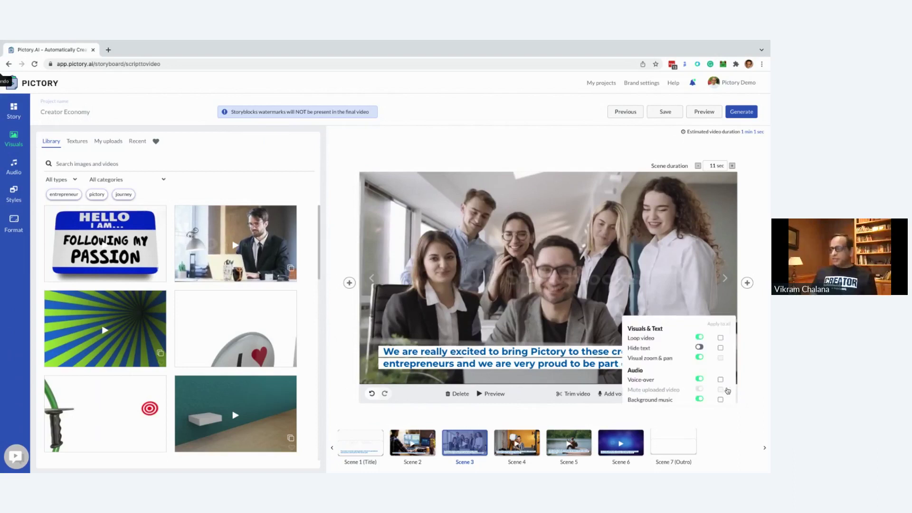
pyautogui.click(700, 347)
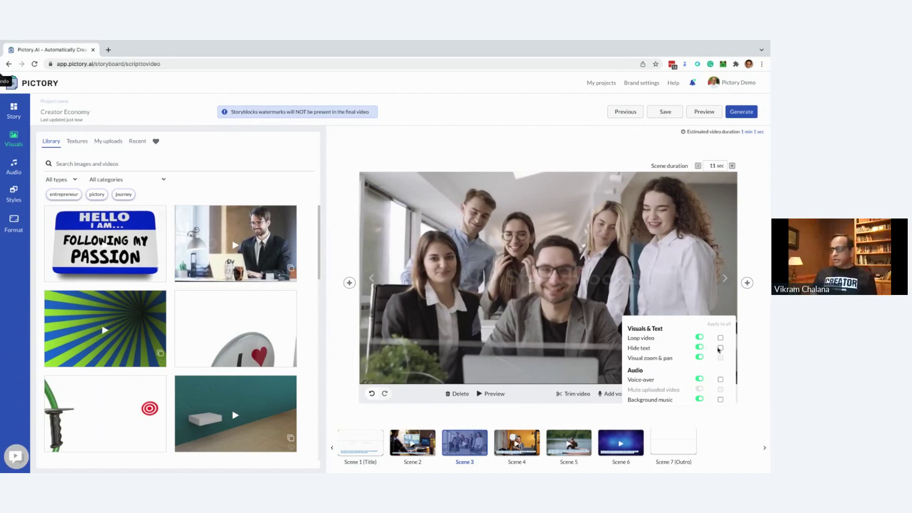
pyautogui.click(721, 348)
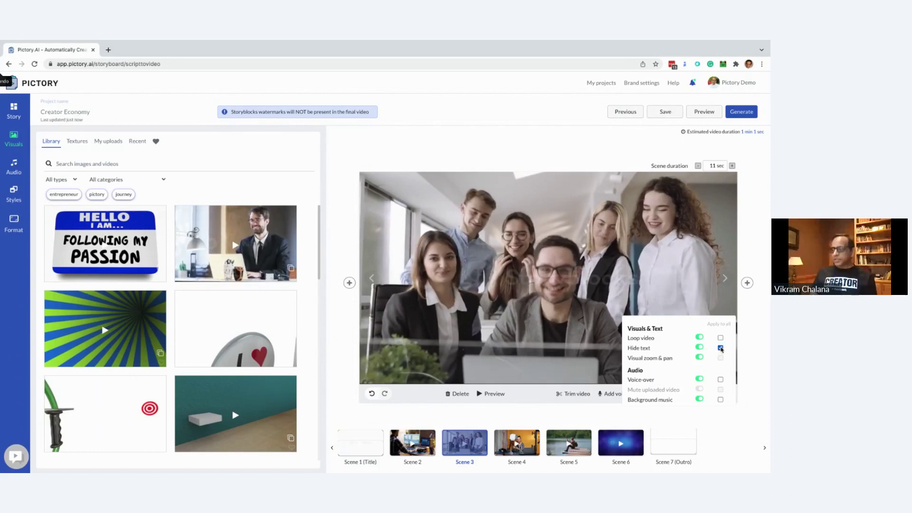
pyautogui.click(361, 443)
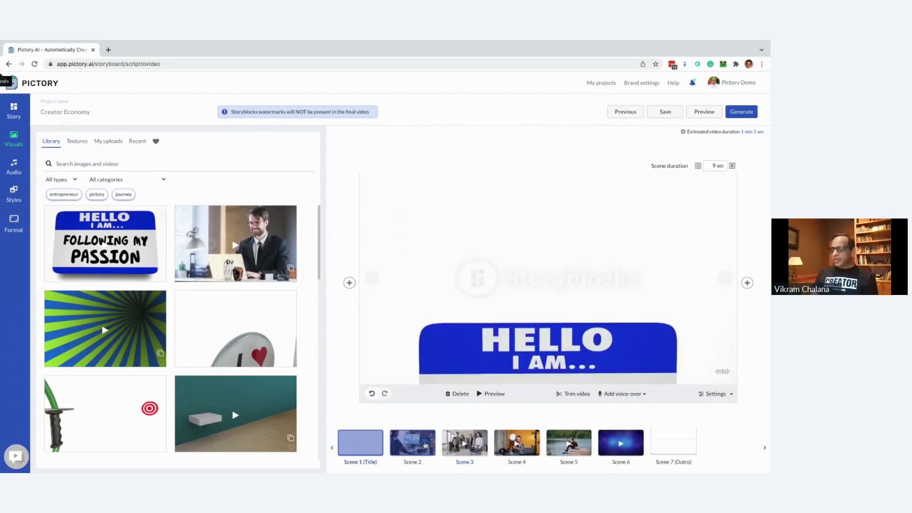
pyautogui.click(425, 445)
pyautogui.click(465, 444)
pyautogui.click(516, 444)
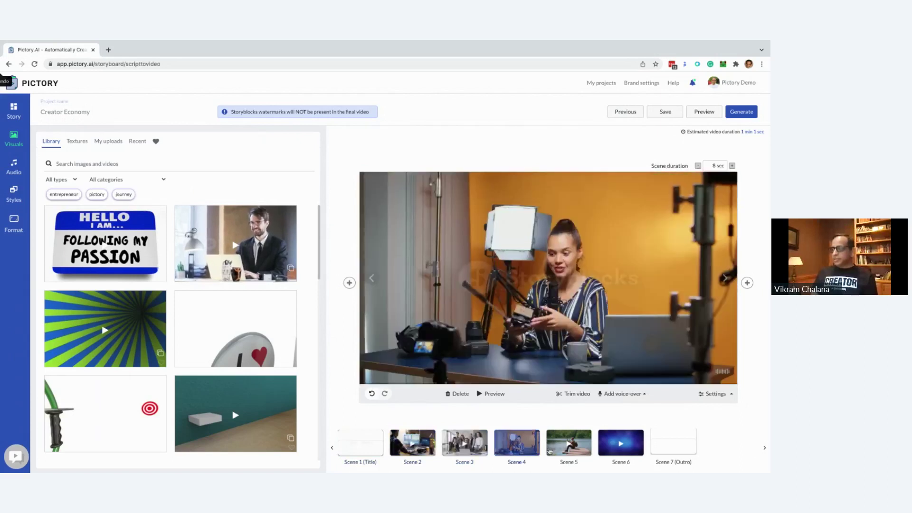
# - Go to scene 5 and turn off text hiding for all scenes
pyautogui.click(551, 446)
pyautogui.click(711, 393)
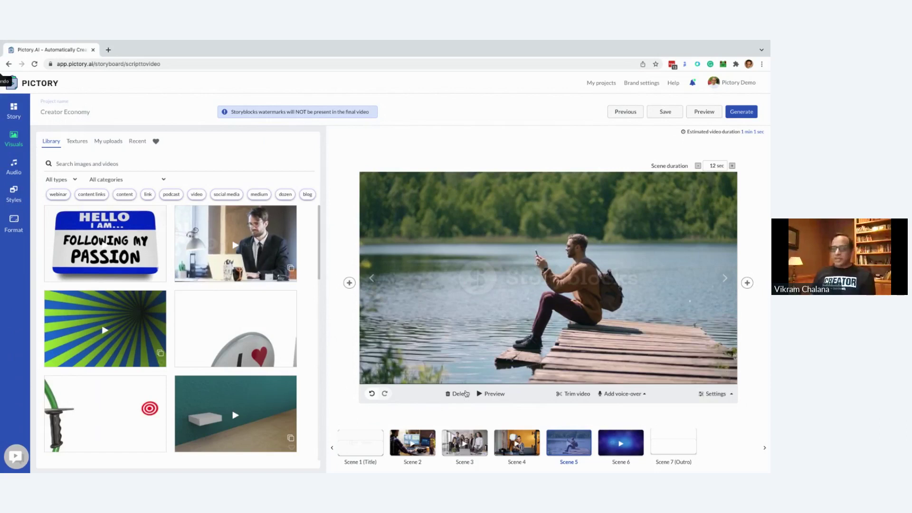
pyautogui.moveTo(623, 394)
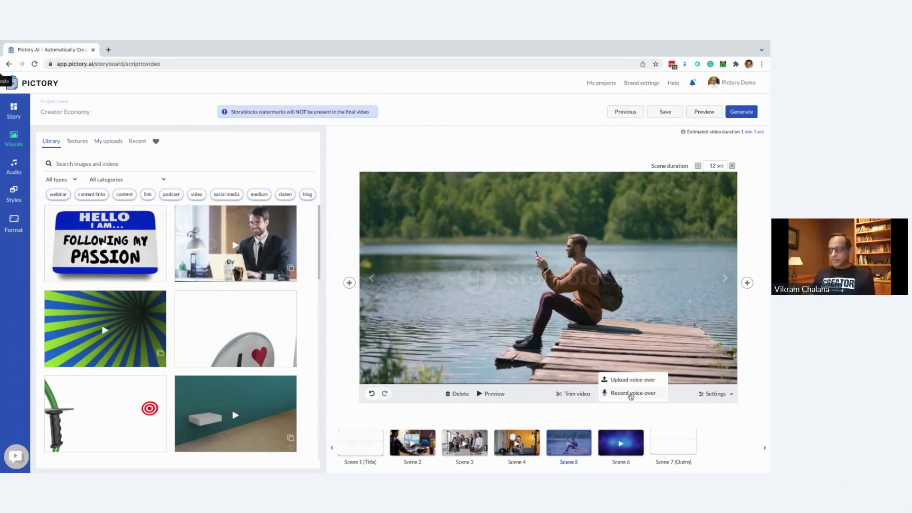
pyautogui.click(711, 402)
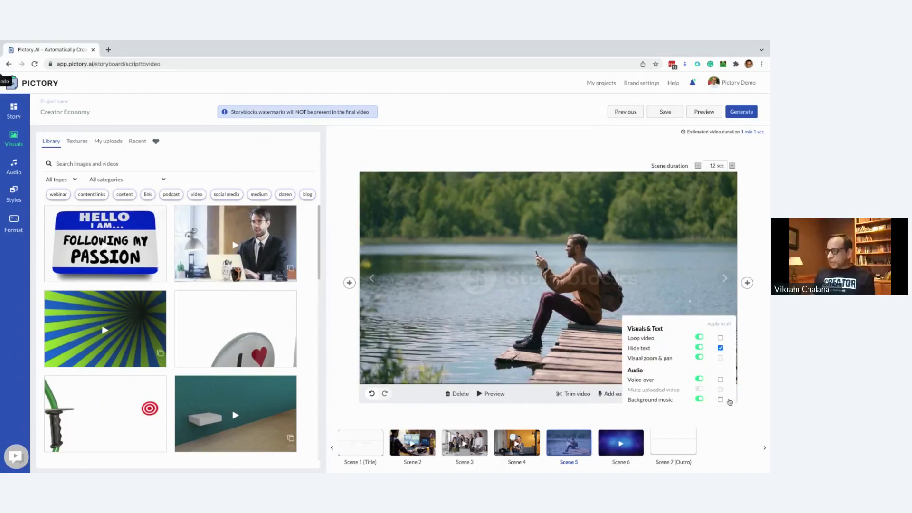
pyautogui.click(699, 347)
pyautogui.click(721, 349)
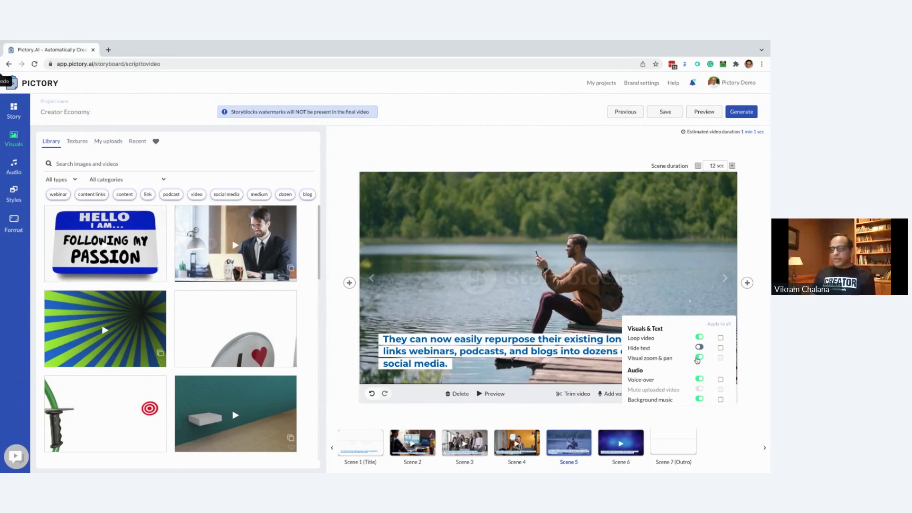
pyautogui.click(389, 209)
# - Replace scene 5's visual with the uploaded "Founding Team" slide and turn off its visual zoom and pan
pyautogui.click(108, 141)
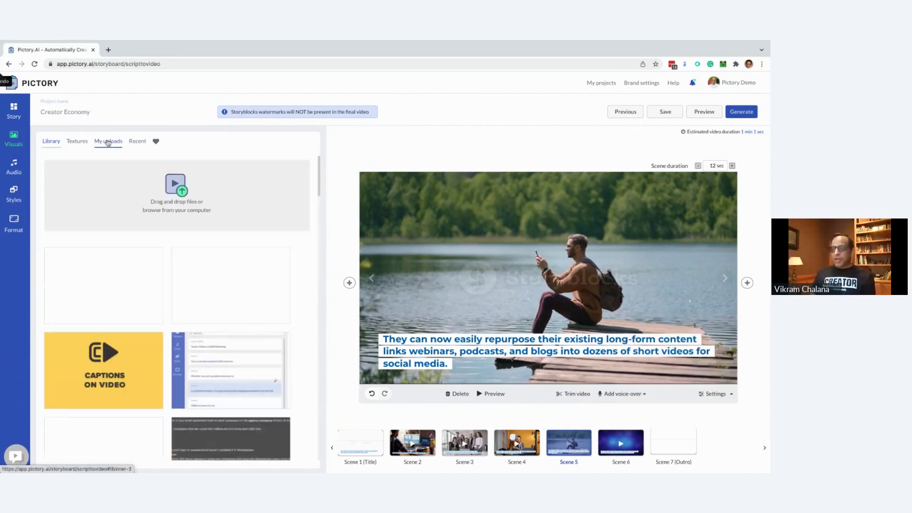
pyautogui.scroll(-1, 143, 314)
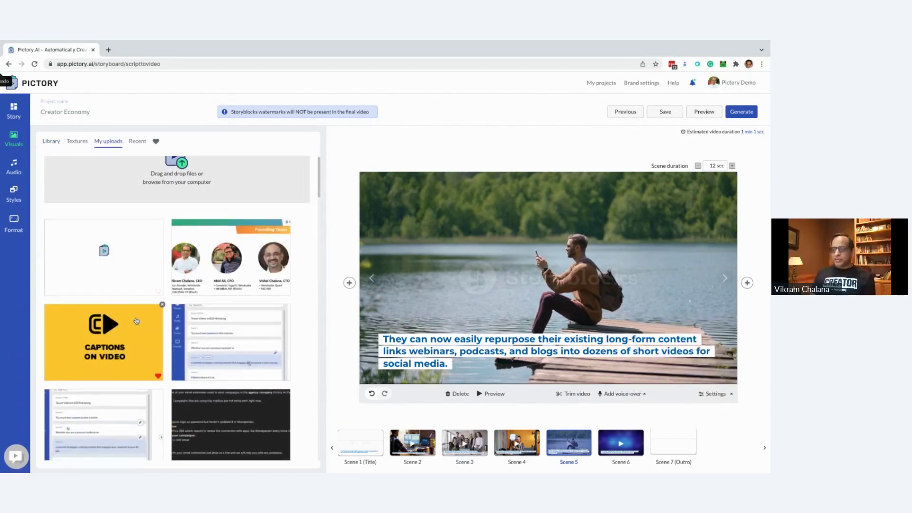
pyautogui.click(241, 272)
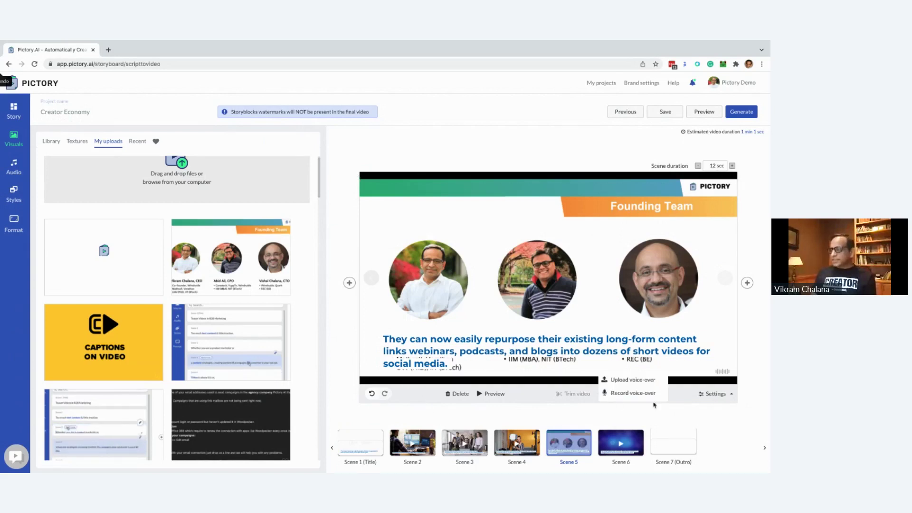
pyautogui.moveTo(713, 397)
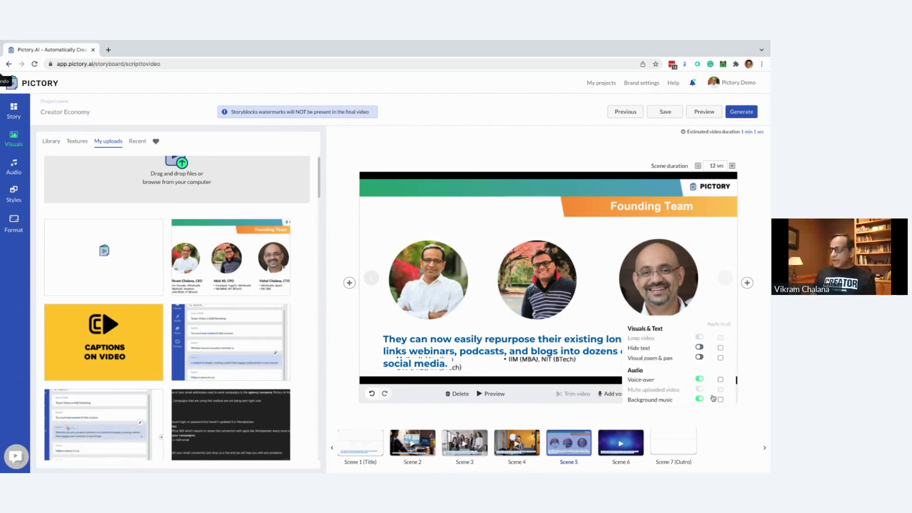
pyautogui.click(701, 357)
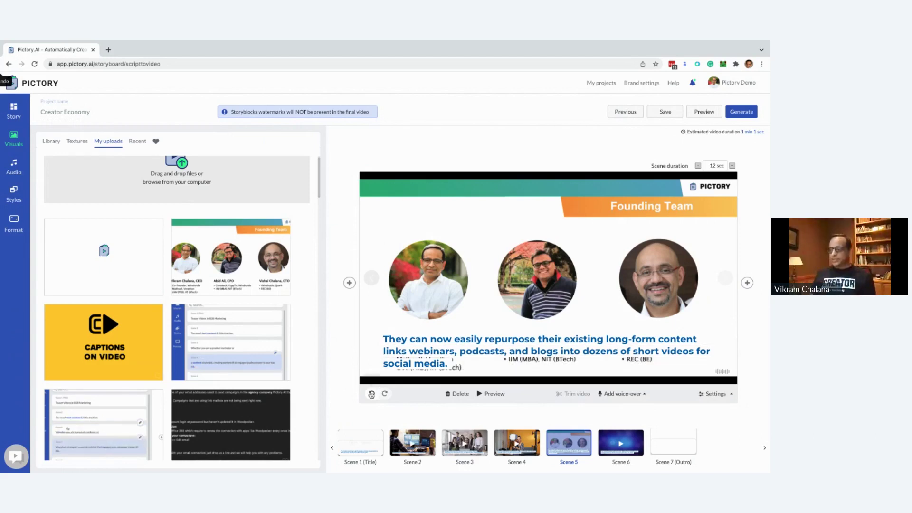
# - Undo the zoom and pan change and the visual replacement in scene 5
pyautogui.click(372, 394)
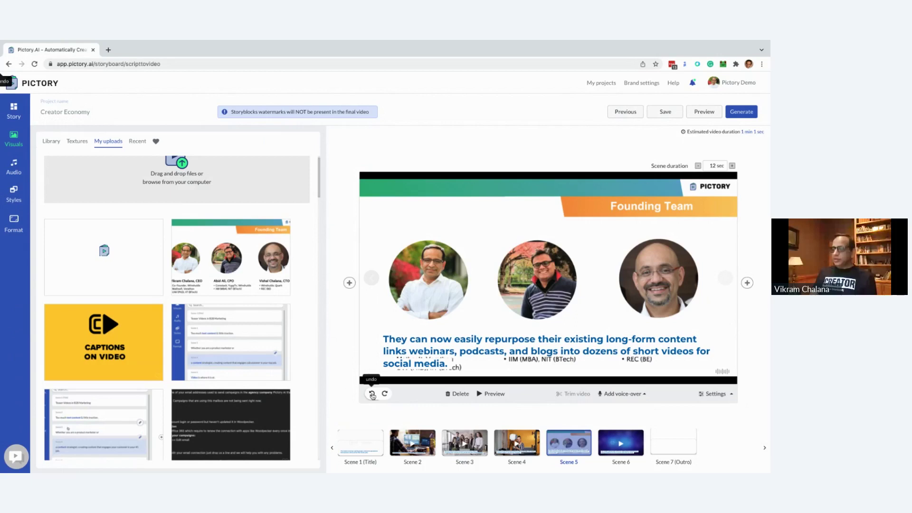
pyautogui.click(372, 394)
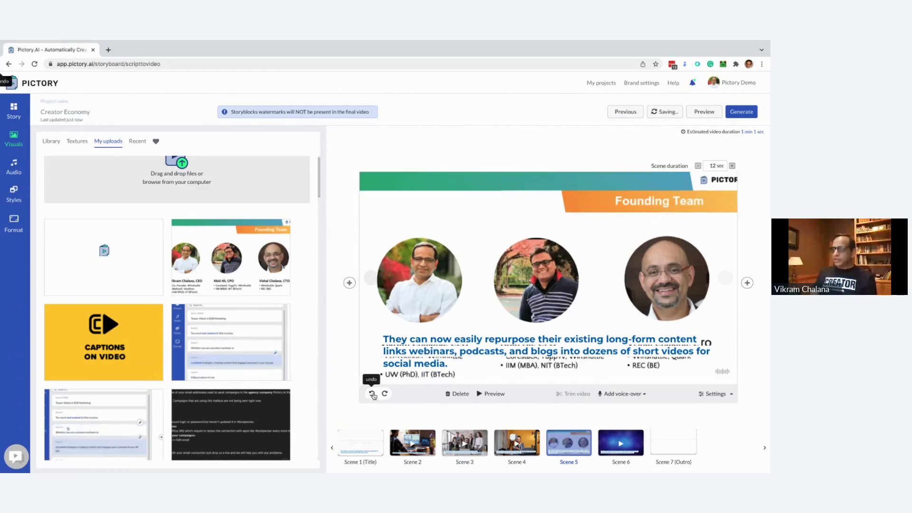
pyautogui.click(373, 394)
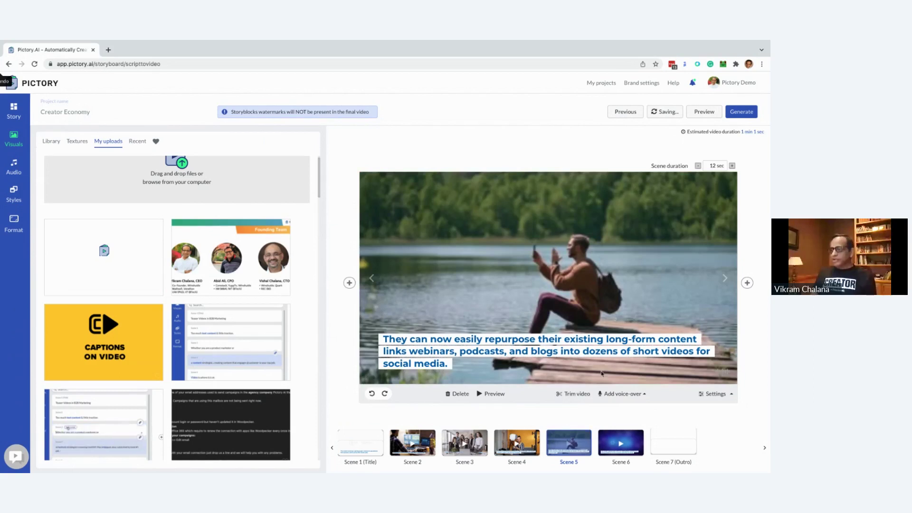
# - Switch scene 5's background music off and on again, and try its voice-over setting
pyautogui.click(730, 395)
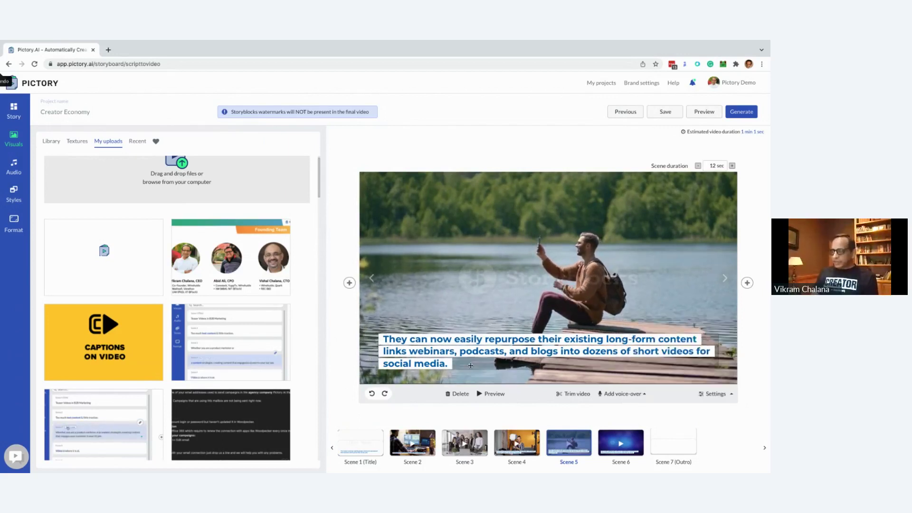
pyautogui.click(712, 394)
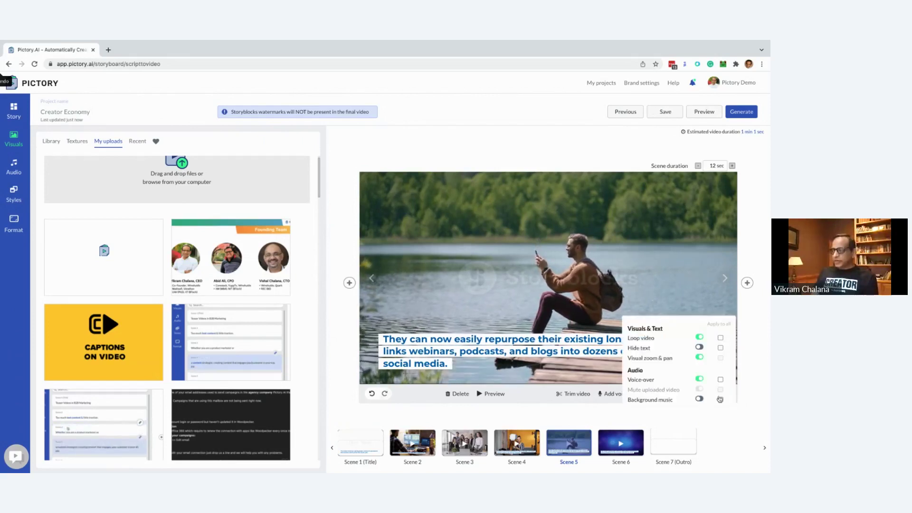
pyautogui.click(701, 399)
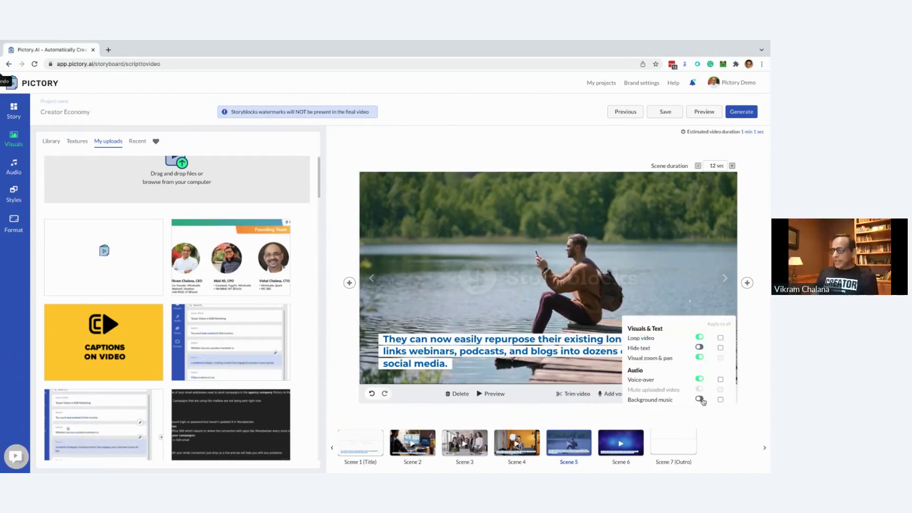
pyautogui.click(700, 400)
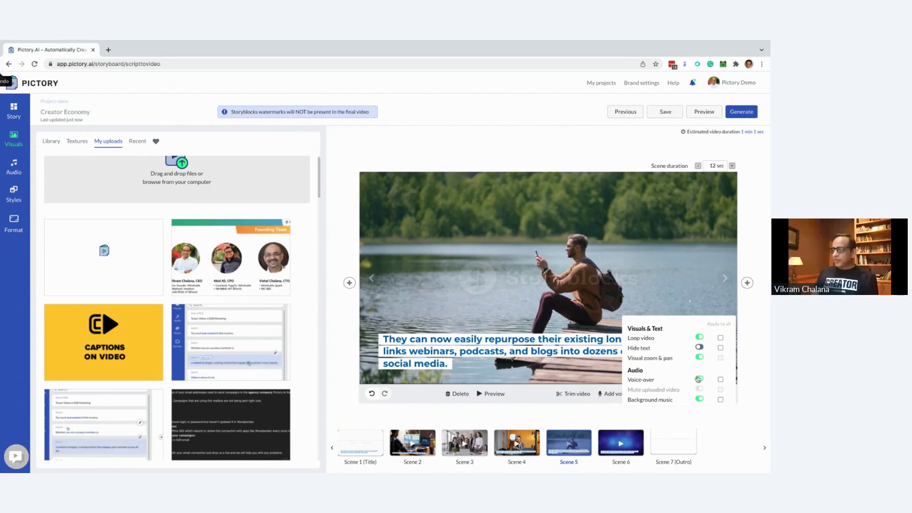
pyautogui.click(698, 379)
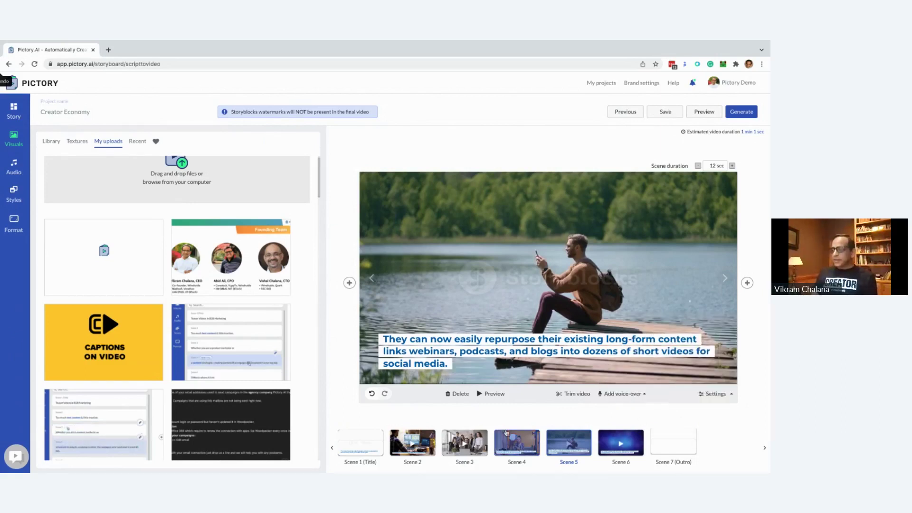
pyautogui.moveTo(721, 393)
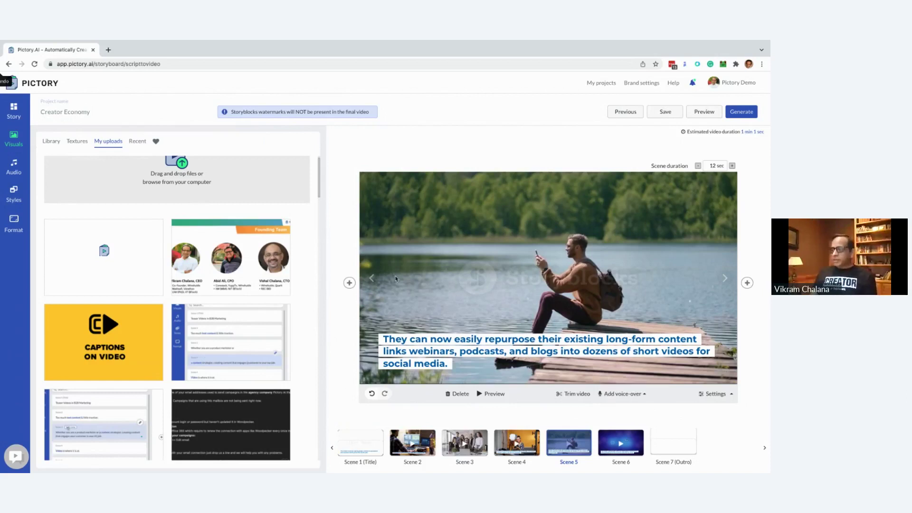
# - Play scene 5's lake clip in the video trimmer and trim its end so the clip lasts 12 seconds
pyautogui.click(575, 394)
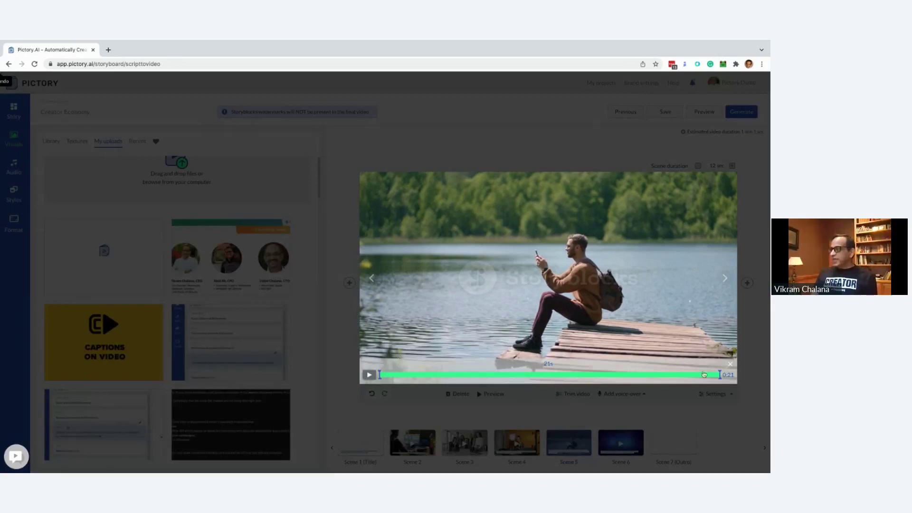
pyautogui.click(749, 283)
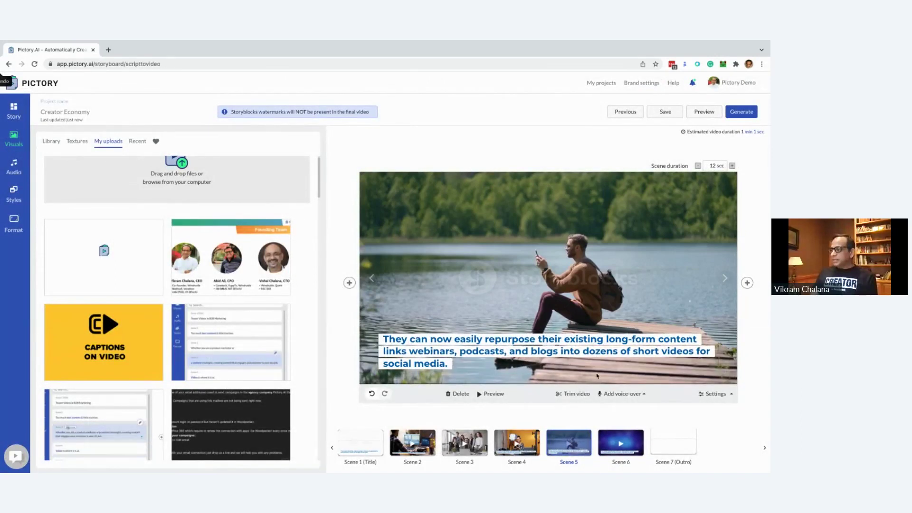
pyautogui.click(575, 393)
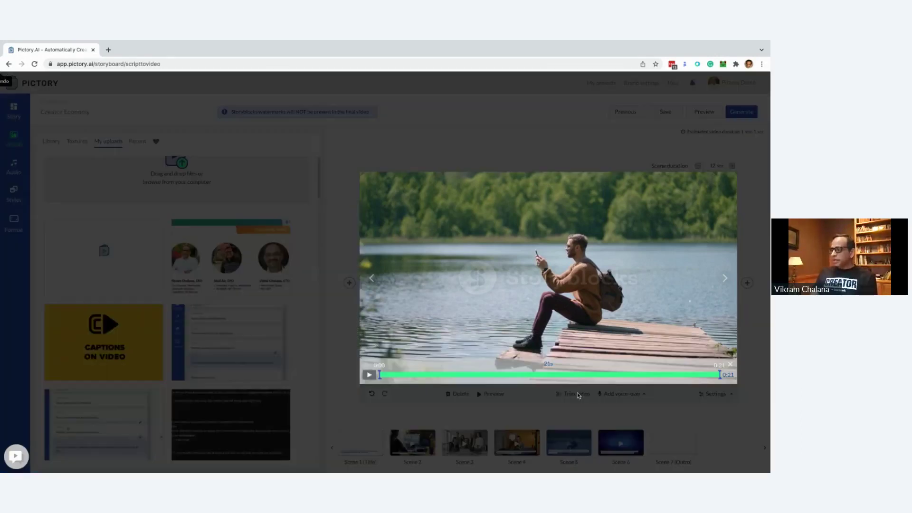
pyautogui.click(368, 376)
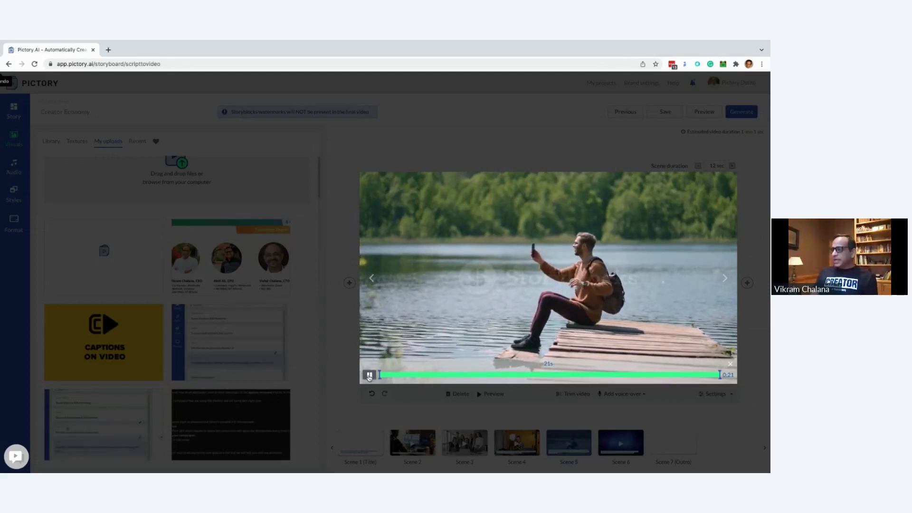
pyautogui.click(369, 376)
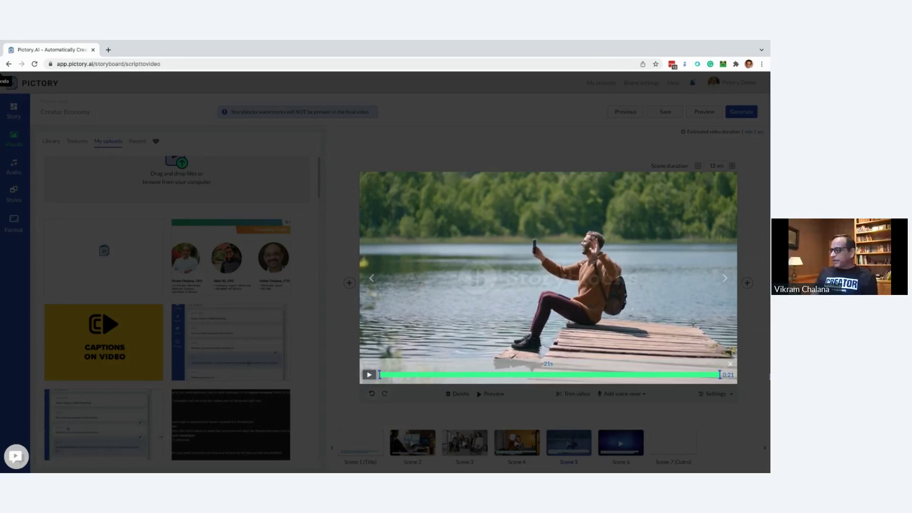
pyautogui.moveTo(718, 377); pyautogui.dragTo(577, 375)
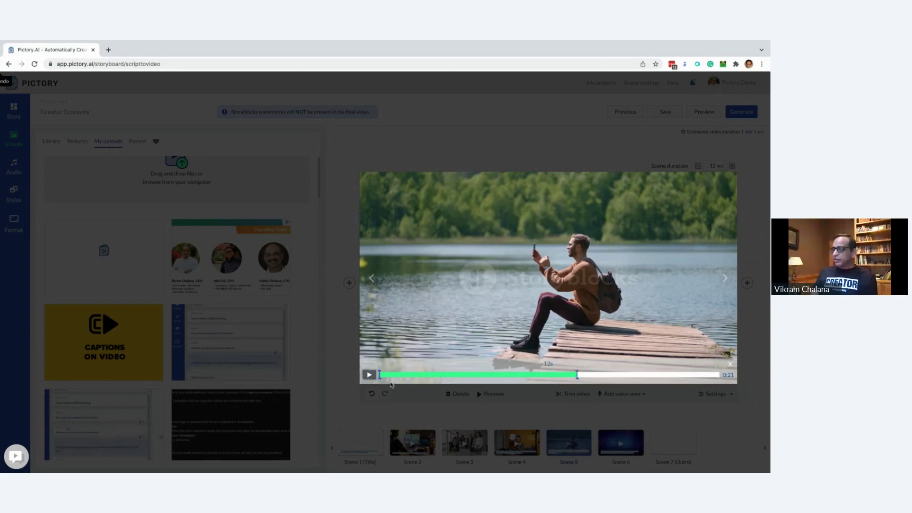
pyautogui.click(712, 421)
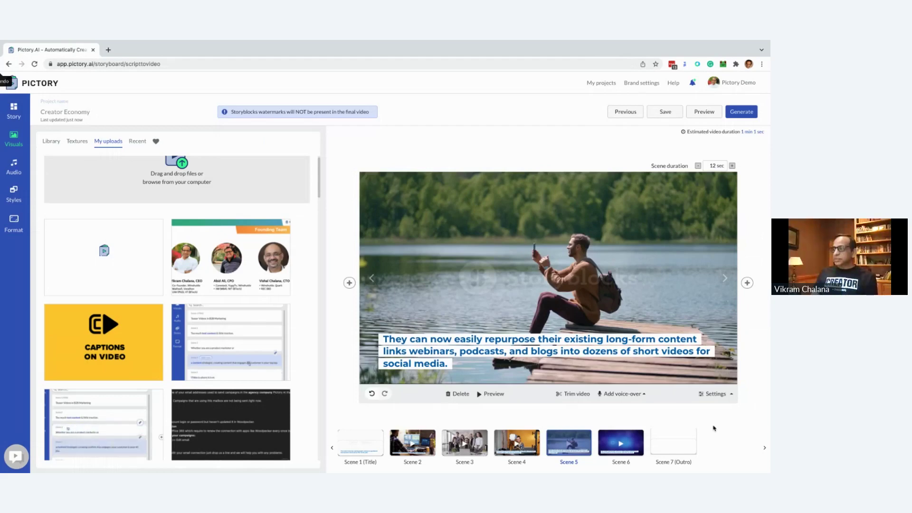
# - Re-trim scene 5's lake clip by moving its end later and its start forward so that it lasts 4 seconds
pyautogui.click(567, 398)
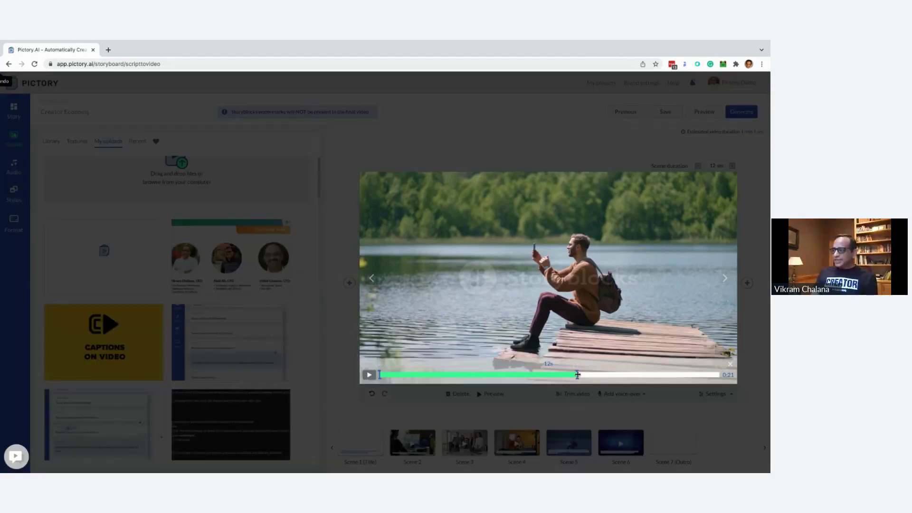
pyautogui.moveTo(577, 374); pyautogui.dragTo(678, 375)
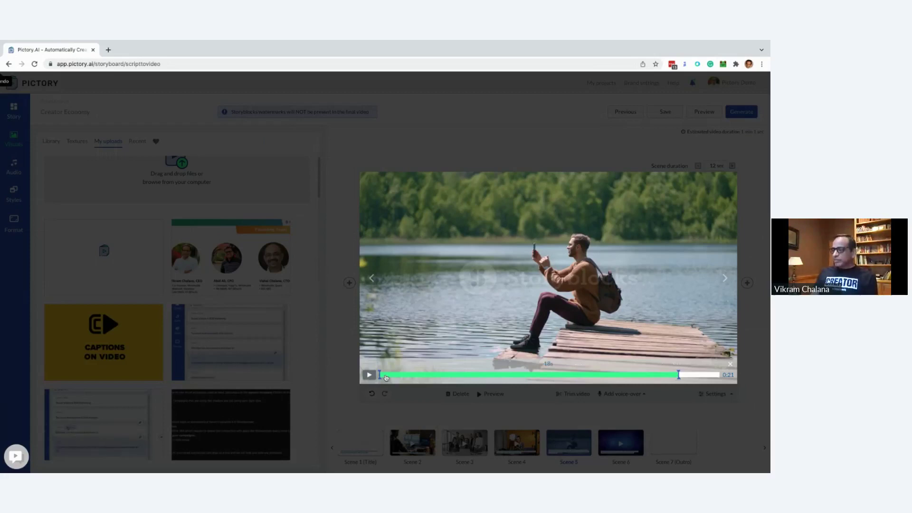
pyautogui.moveTo(380, 375); pyautogui.dragTo(497, 374)
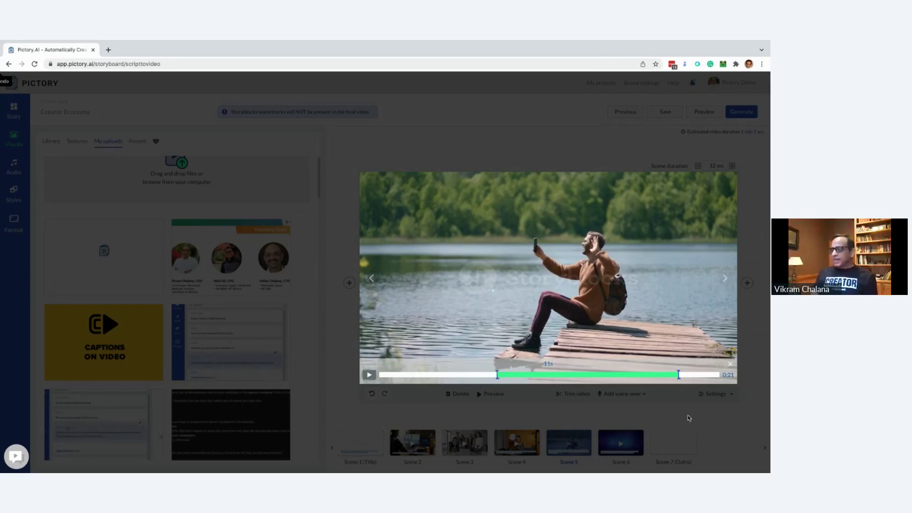
pyautogui.moveTo(498, 373); pyautogui.dragTo(607, 375)
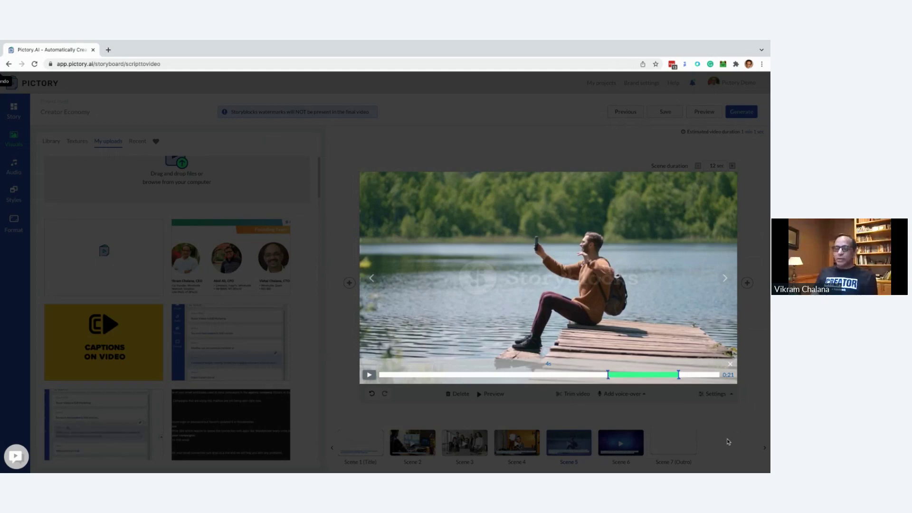
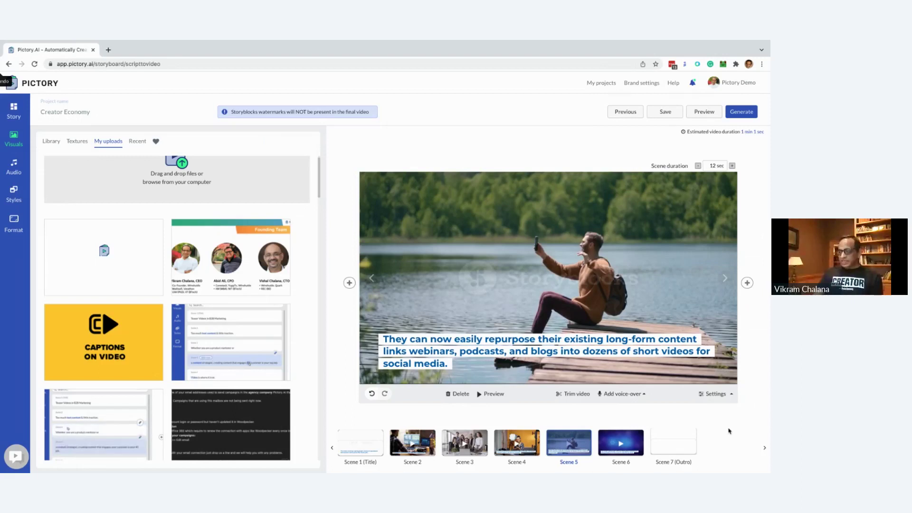
# - Insert a text-only scene before scene 3, between the creator economy scene and the office team scene
pyautogui.click(349, 282)
pyautogui.click(748, 283)
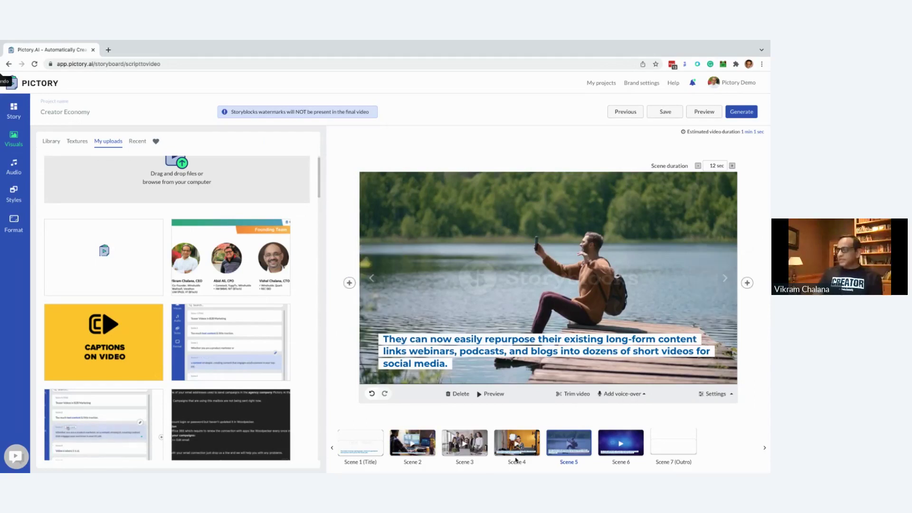
pyautogui.click(453, 448)
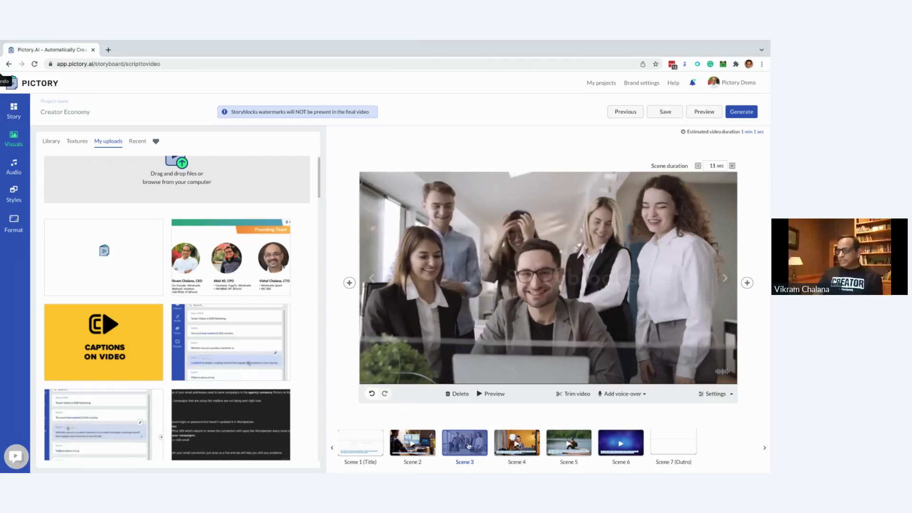
pyautogui.click(349, 282)
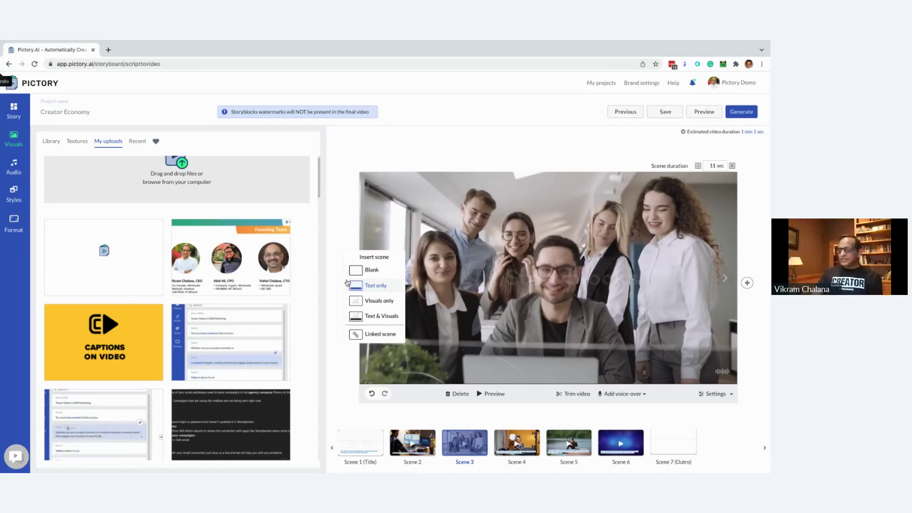
pyautogui.click(373, 287)
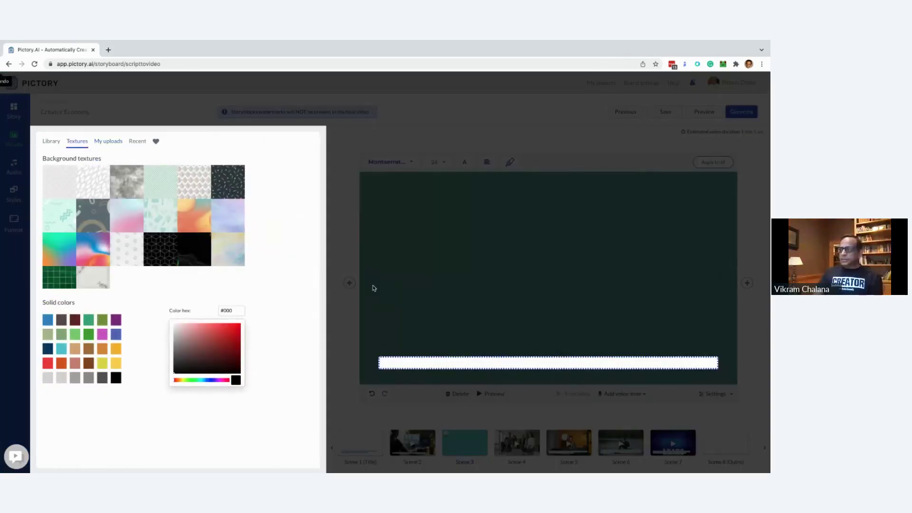
# - Enter "This is my test text" as the caption of the new text-only scene
pyautogui.click(412, 364)
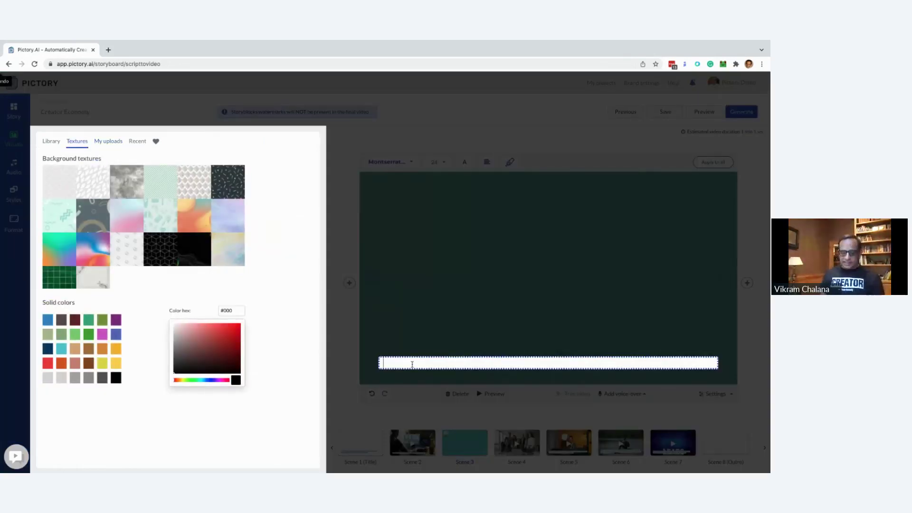
pyautogui.write('This is my')
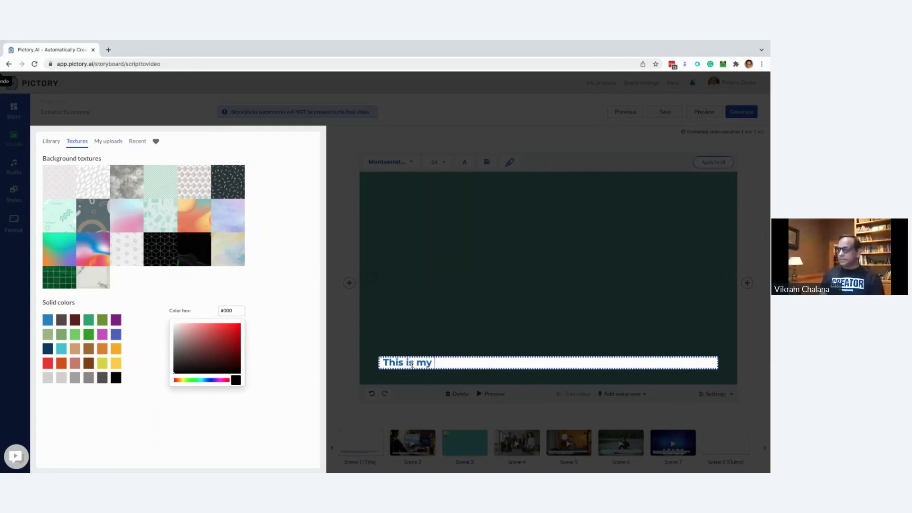
pyautogui.write(' test text')
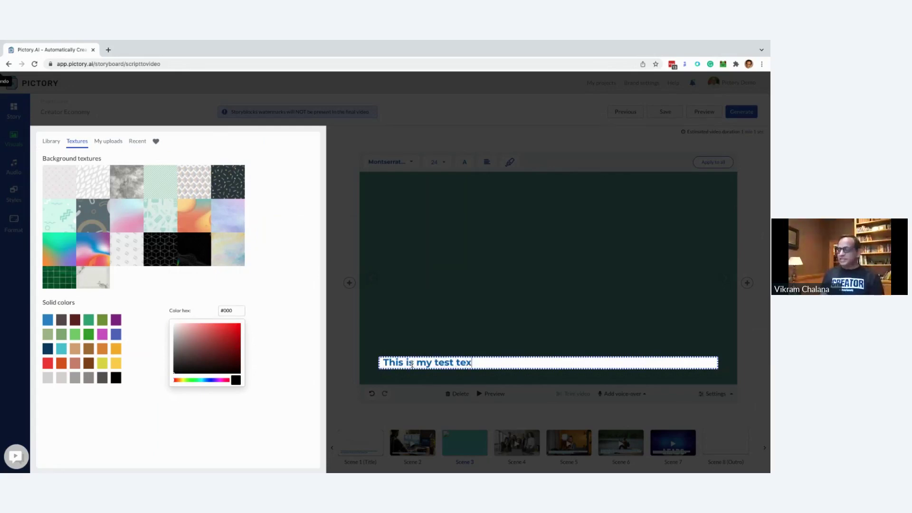
pyautogui.click(349, 235)
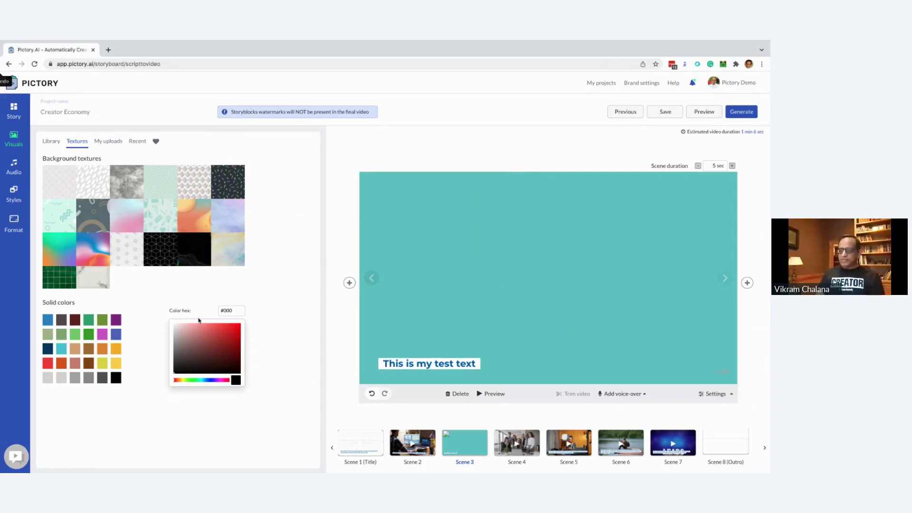
# - Apply the grey-and-white leaf texture to the new scene, and replace it with the library clip of gloved workers shaping round cheeses
pyautogui.click(95, 189)
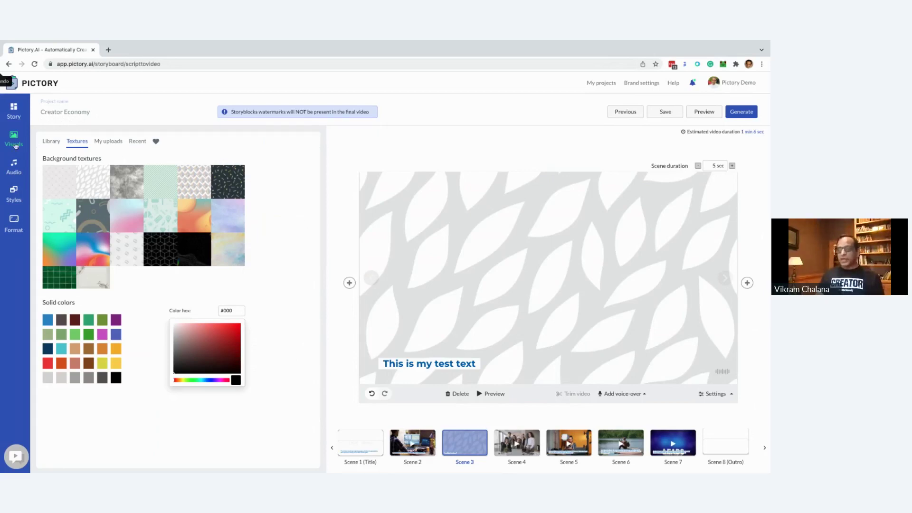
pyautogui.click(55, 143)
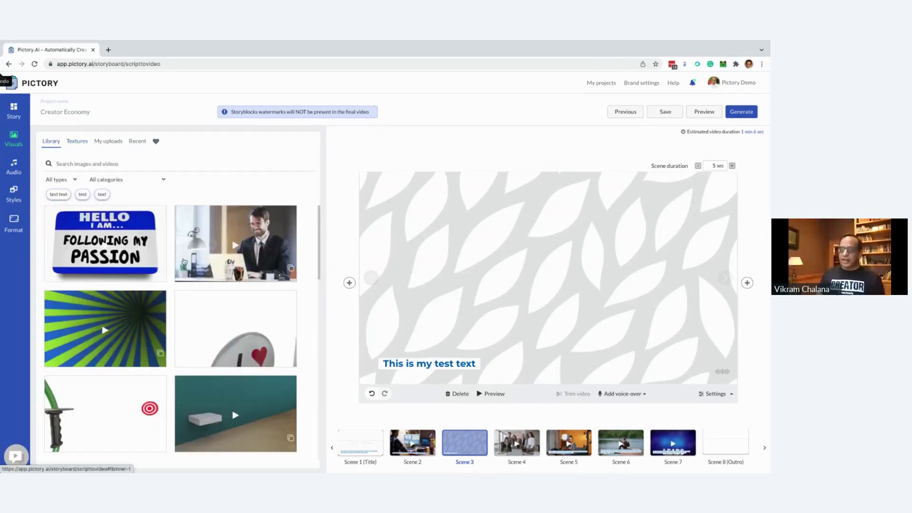
pyautogui.scroll(-5, 230, 339)
pyautogui.scroll(-1, 230, 339)
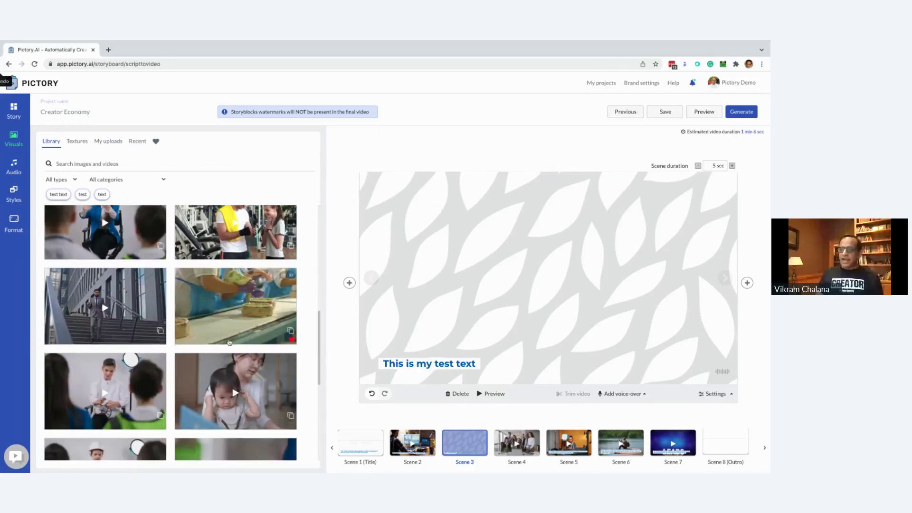
pyautogui.click(267, 300)
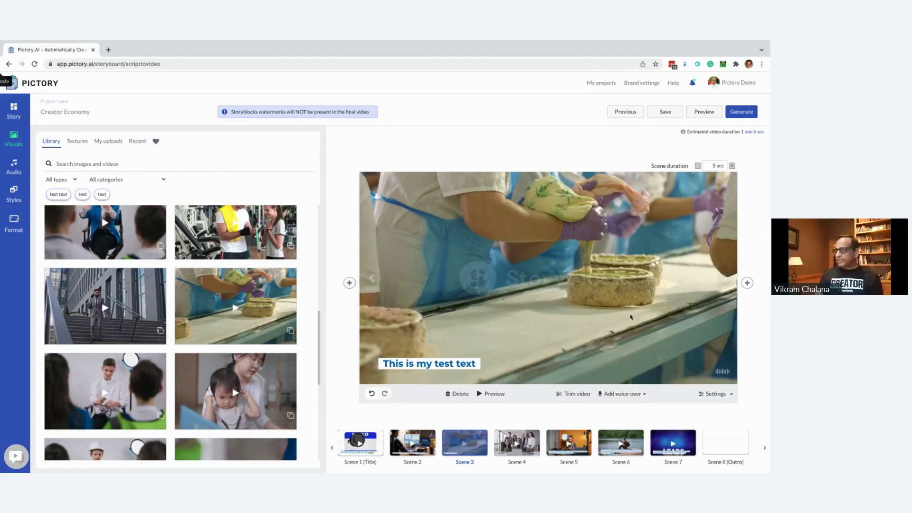
# - Check scene 2, return to the inserted "This is my test text" scene and delete it
pyautogui.click(746, 283)
pyautogui.click(349, 283)
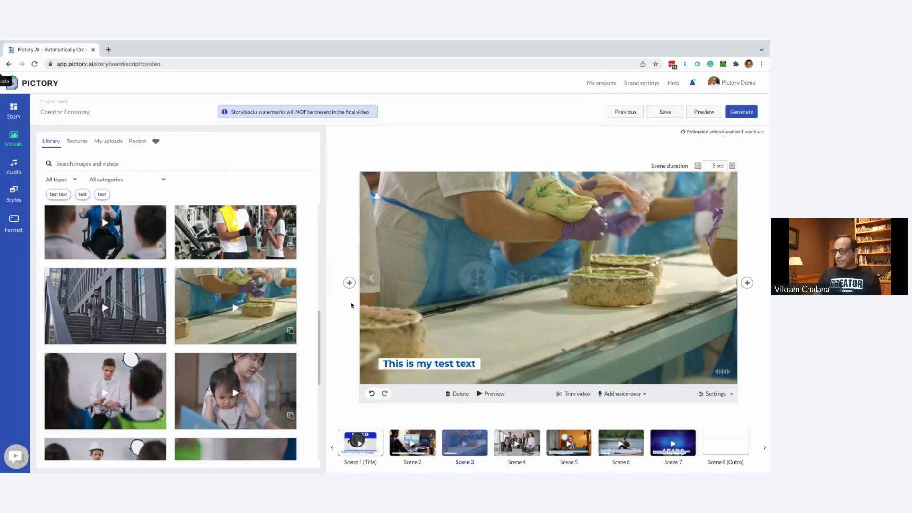
pyautogui.click(410, 443)
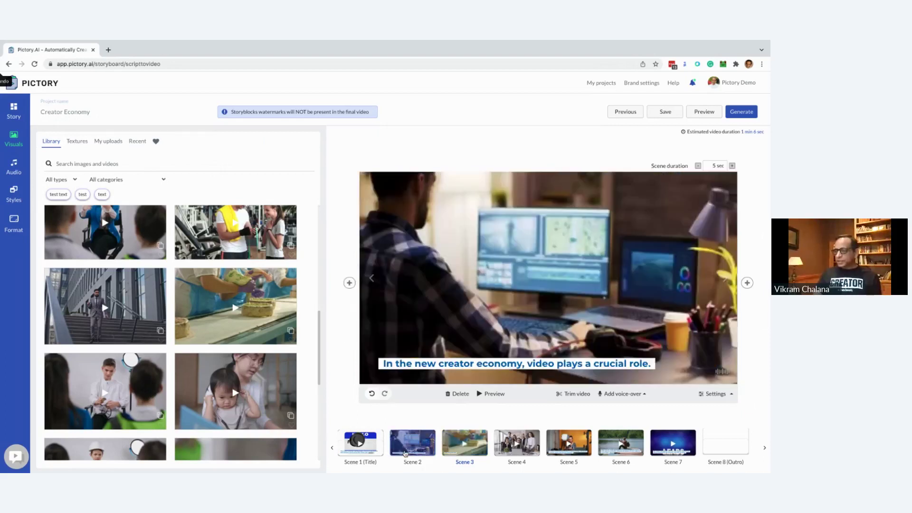
pyautogui.click(464, 447)
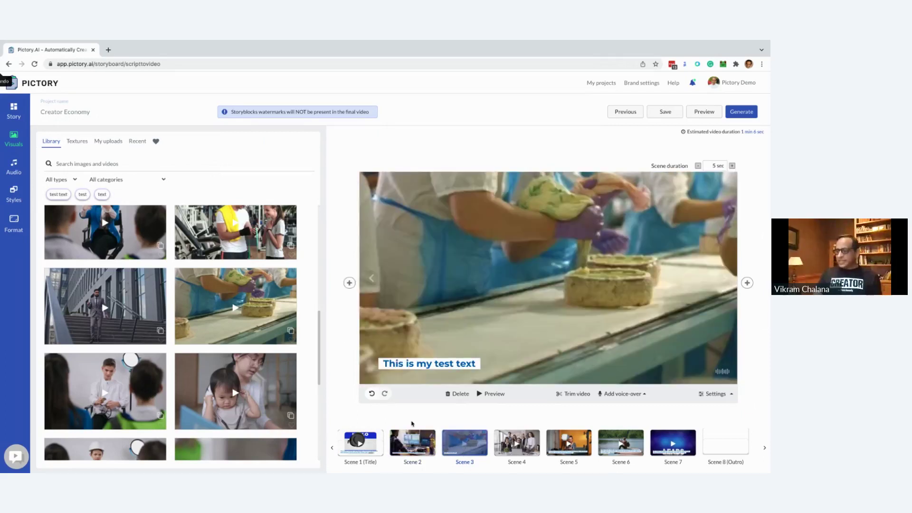
pyautogui.click(459, 395)
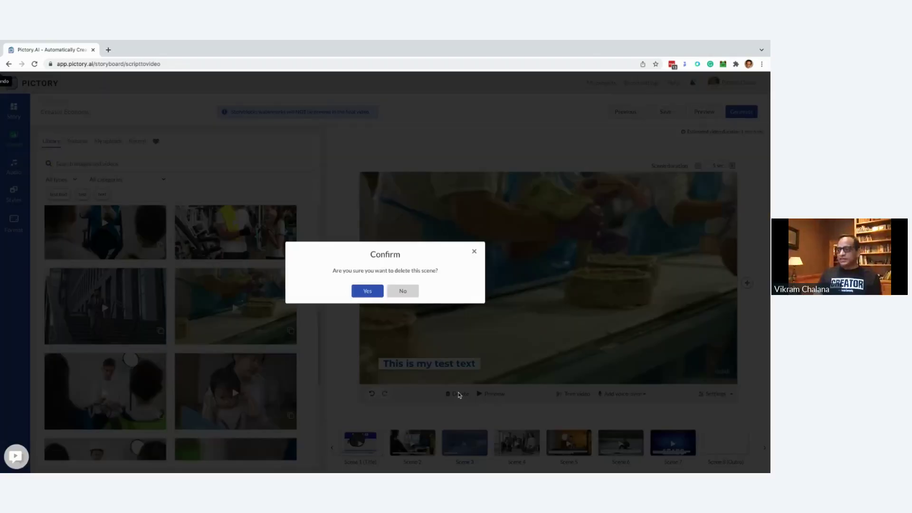
pyautogui.click(373, 293)
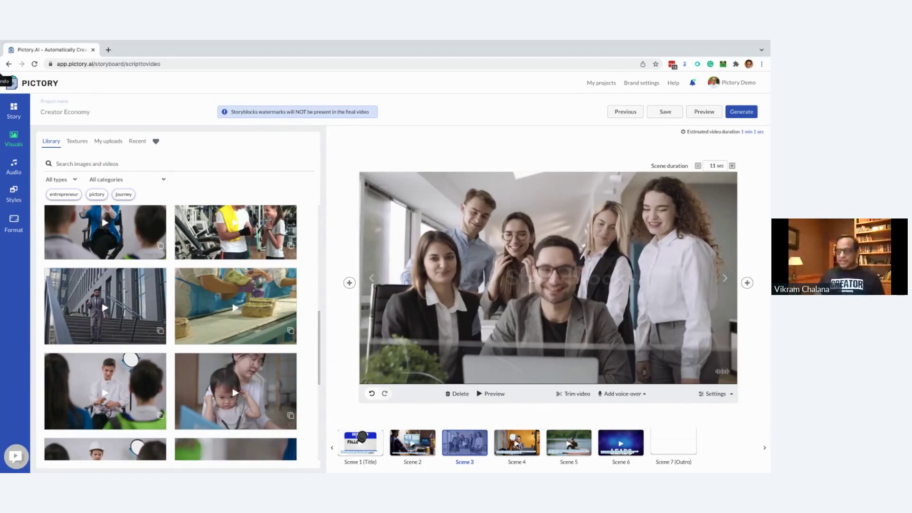
# - Open the story text and look through scenes 1 to 4 with their visuals
pyautogui.click(715, 394)
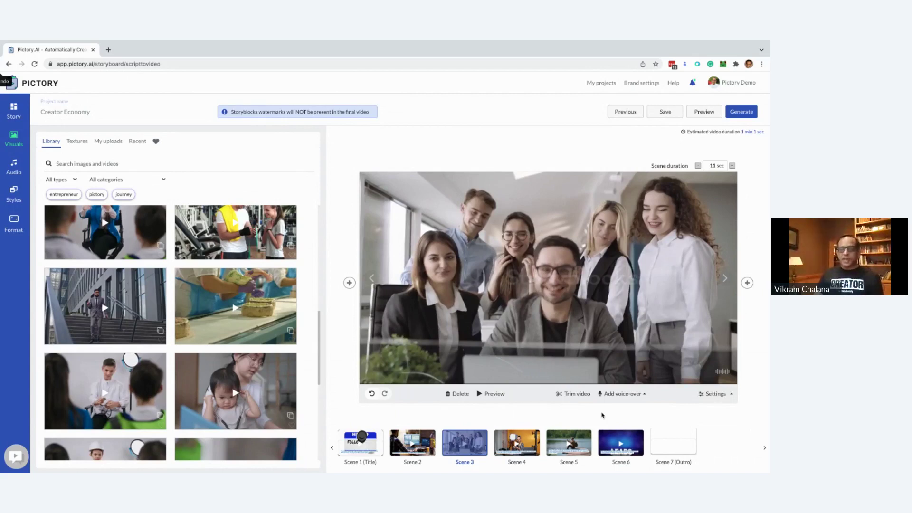
pyautogui.click(17, 114)
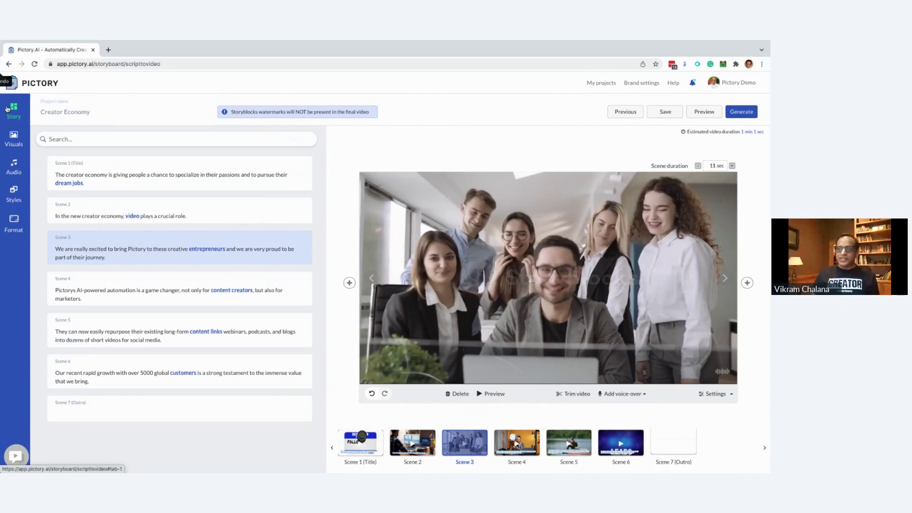
pyautogui.click(172, 172)
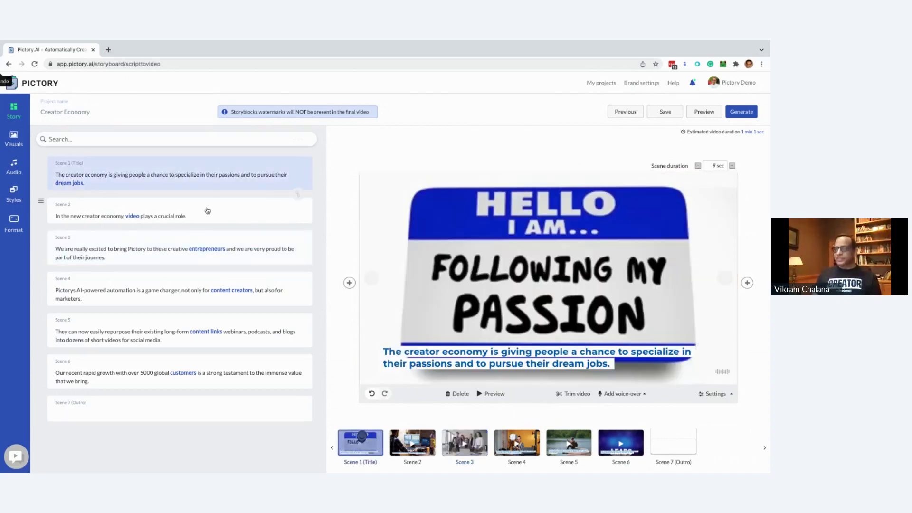
pyautogui.click(207, 211)
pyautogui.click(218, 239)
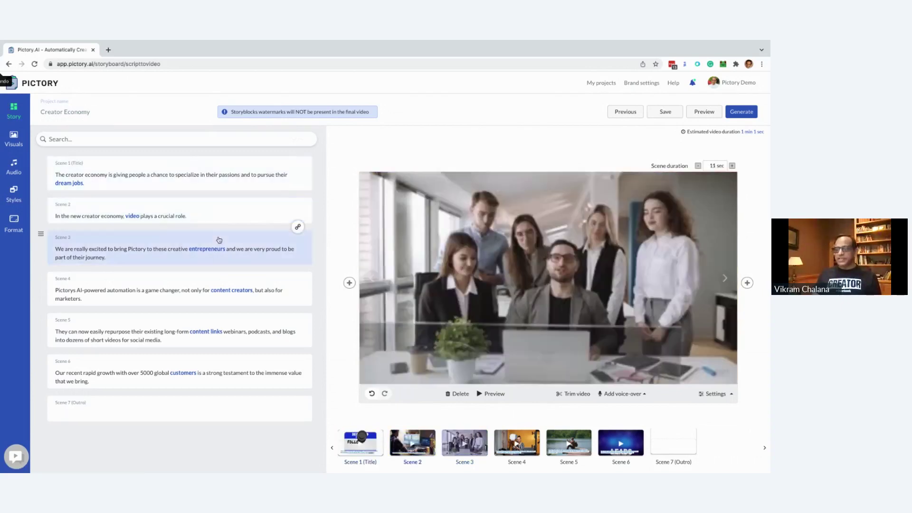
pyautogui.click(227, 286)
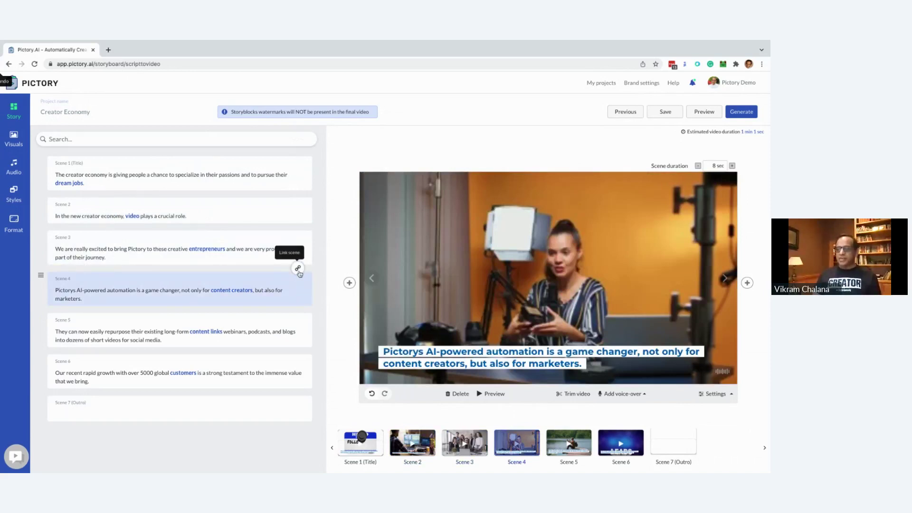
# - Compare scenes 2 and 3 in the story and link them so they share scene 2's visual
pyautogui.click(252, 254)
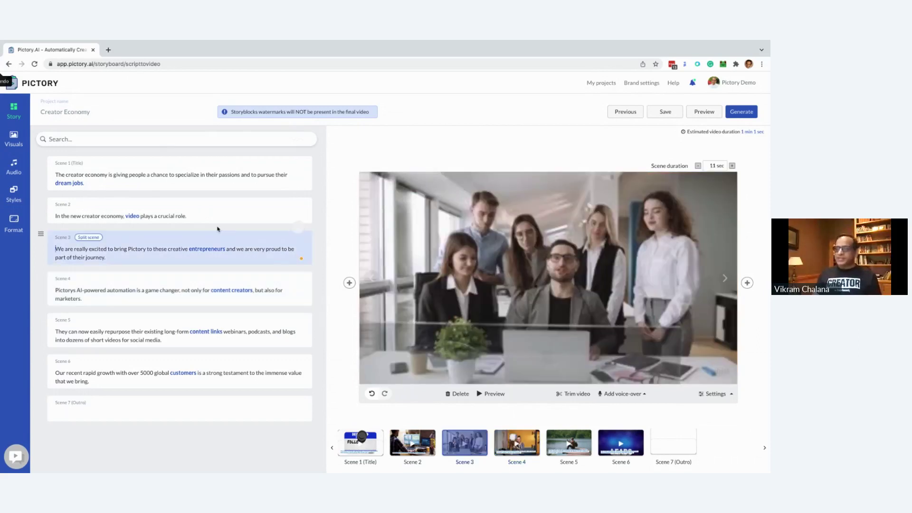
pyautogui.click(196, 215)
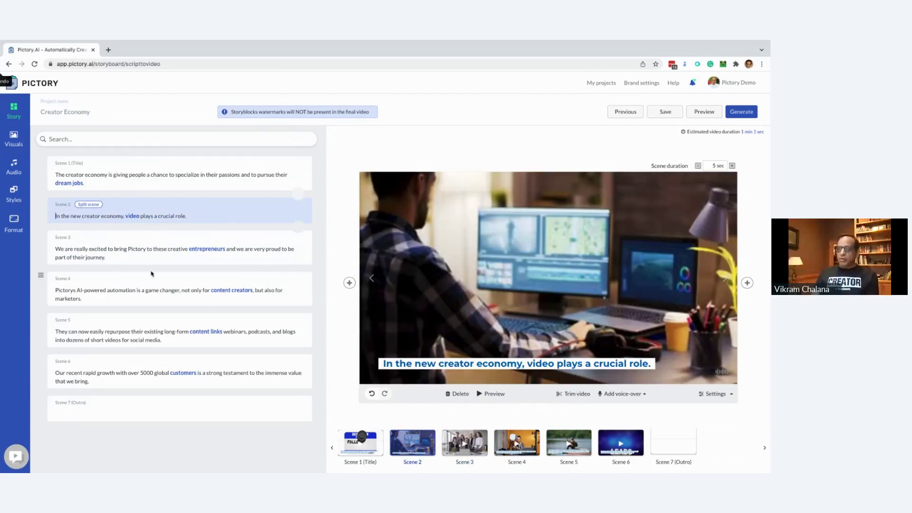
pyautogui.click(221, 258)
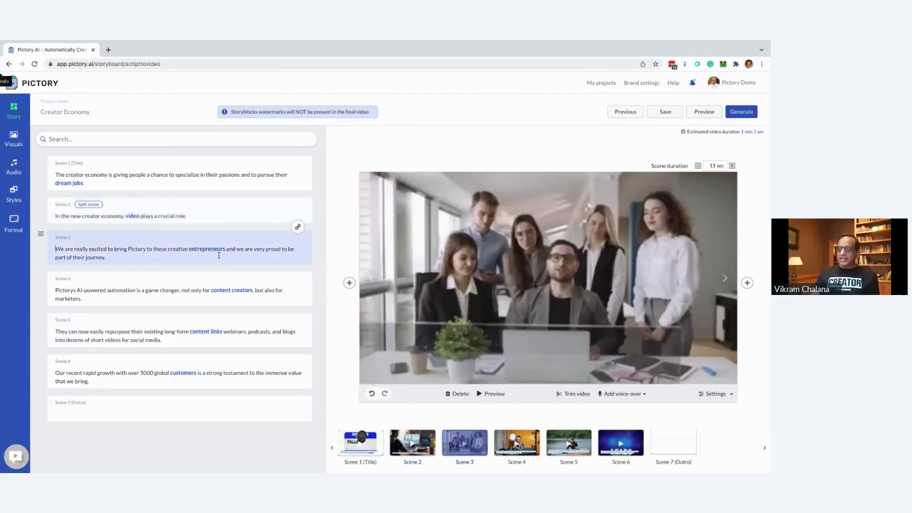
pyautogui.click(245, 217)
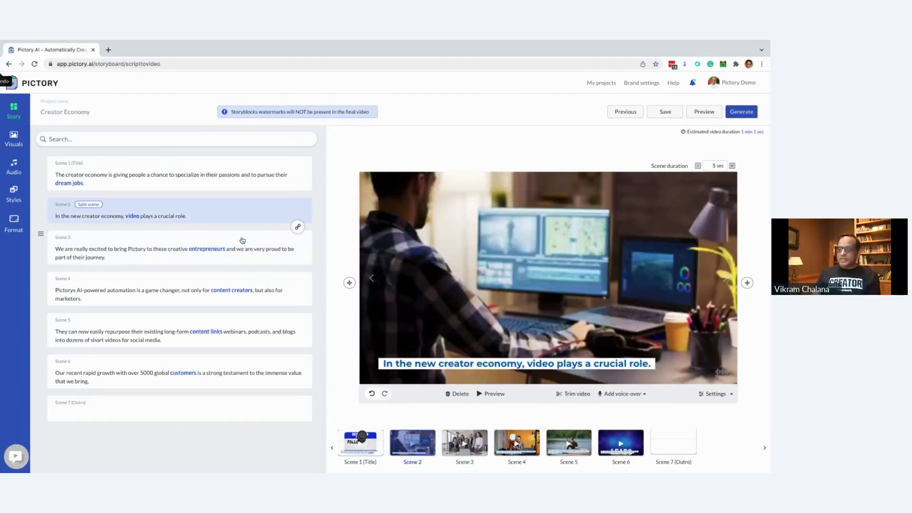
pyautogui.click(297, 227)
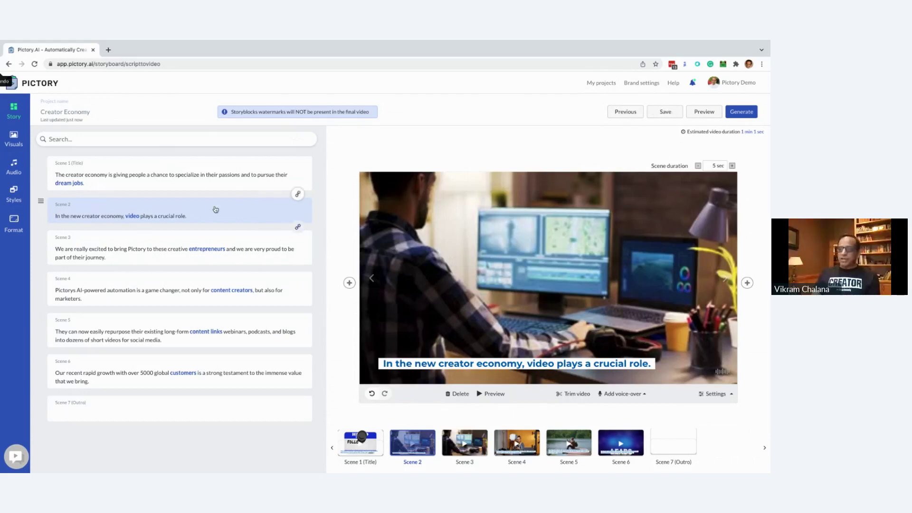
# - View scenes 1, 2 and 3 in turn to check the visual shared by the linked scenes
pyautogui.click(202, 178)
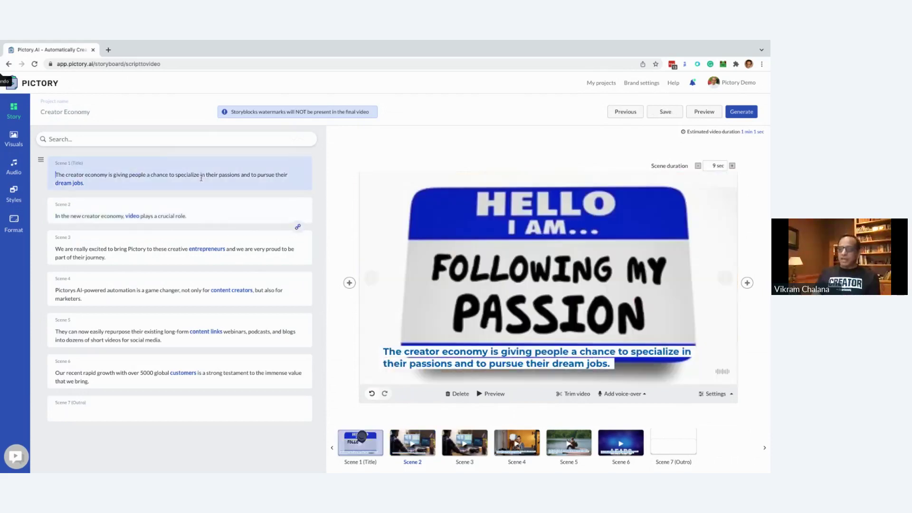
pyautogui.click(215, 217)
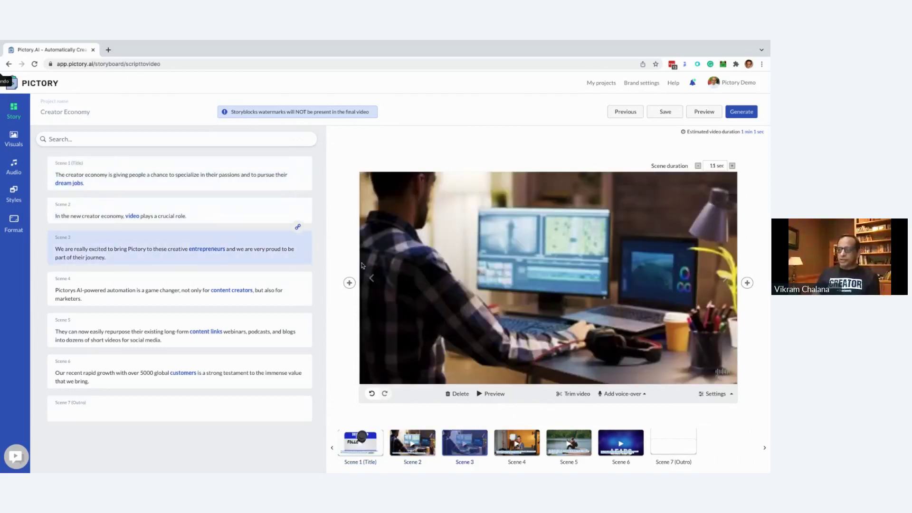
pyautogui.click(272, 243)
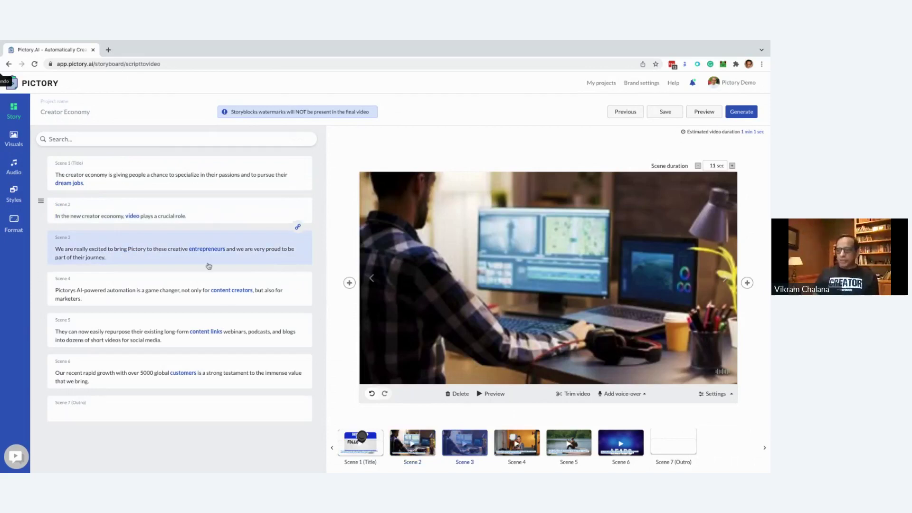
# - Turn off Hide text for scene 3 and check scenes 2 and 3 in turn
pyautogui.click(713, 393)
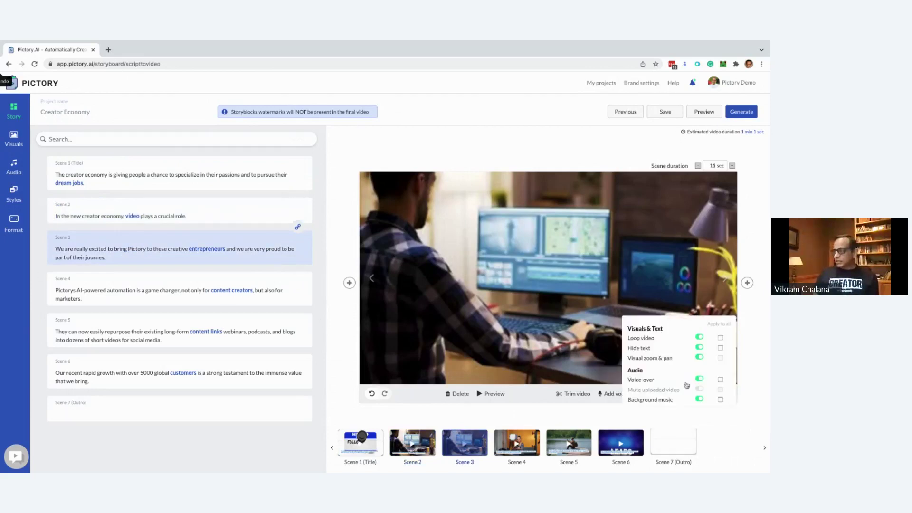
pyautogui.click(699, 347)
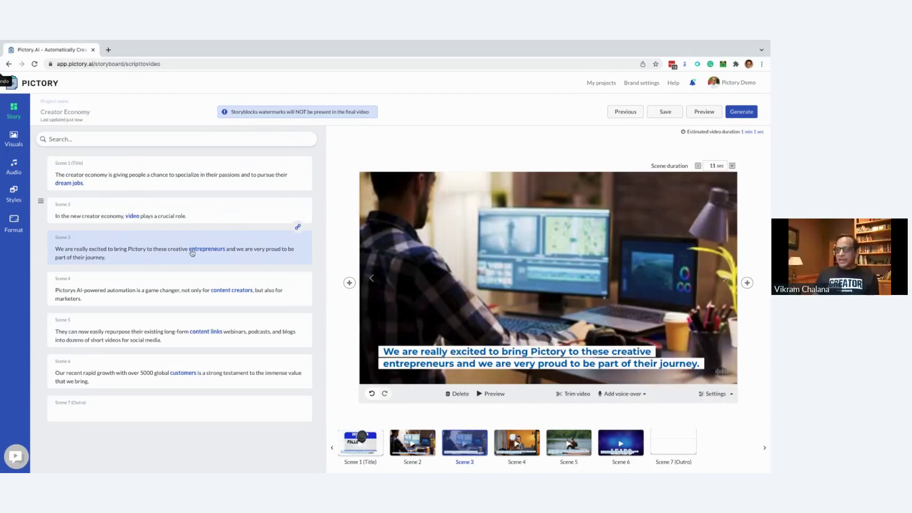
pyautogui.click(258, 216)
pyautogui.click(261, 249)
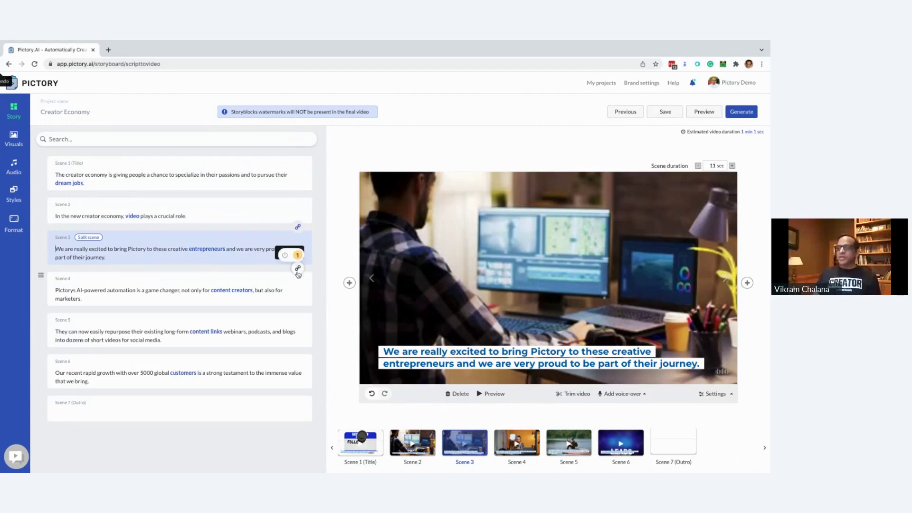
# - Link scene 4 to scene 3 so it shares the visual, and remove that link again
pyautogui.click(297, 270)
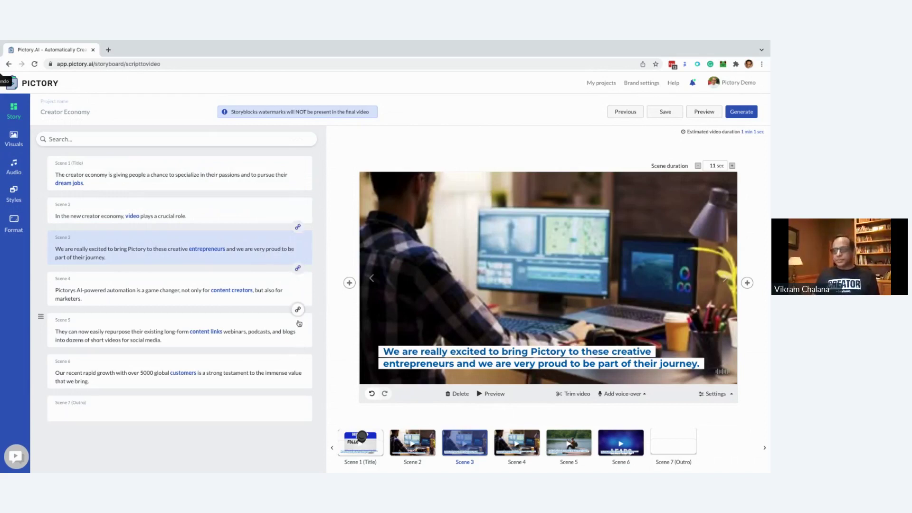
pyautogui.click(297, 275)
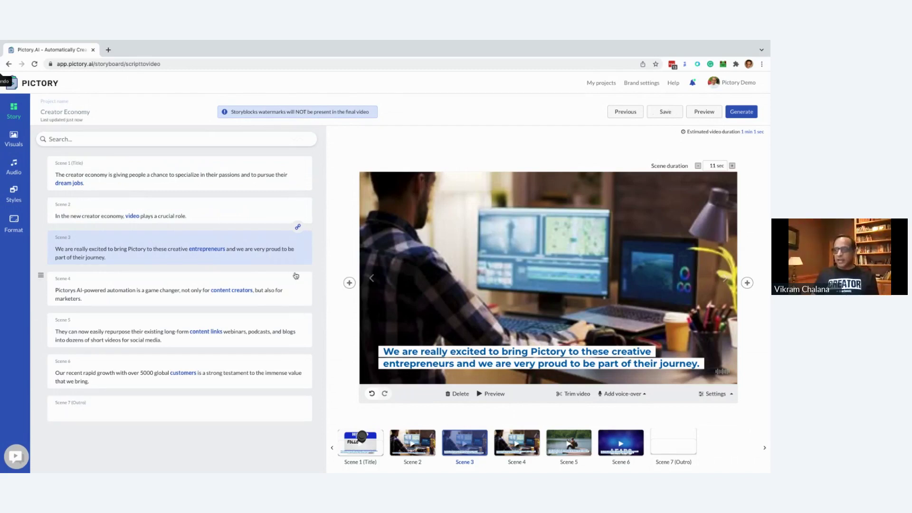
# - Undo the recent scene linking changes and delete the restored "This is my test text" scene
pyautogui.click(373, 394)
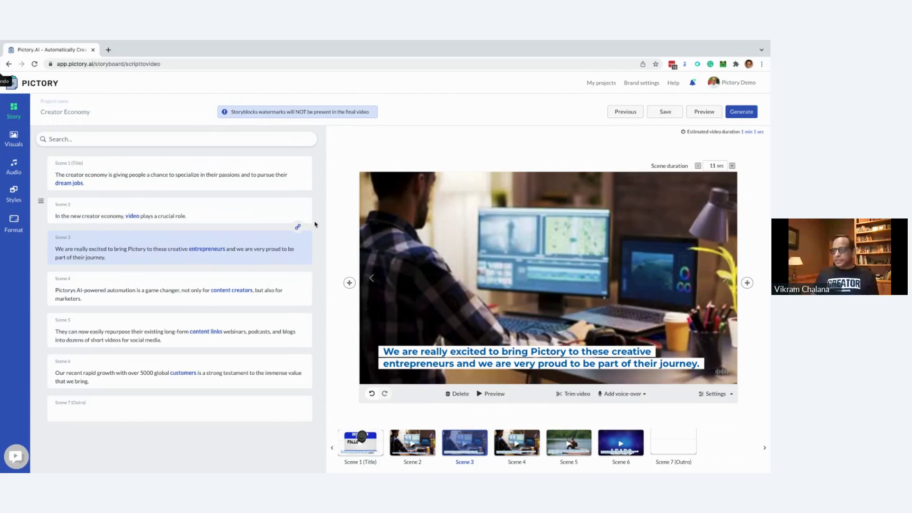
pyautogui.click(372, 397)
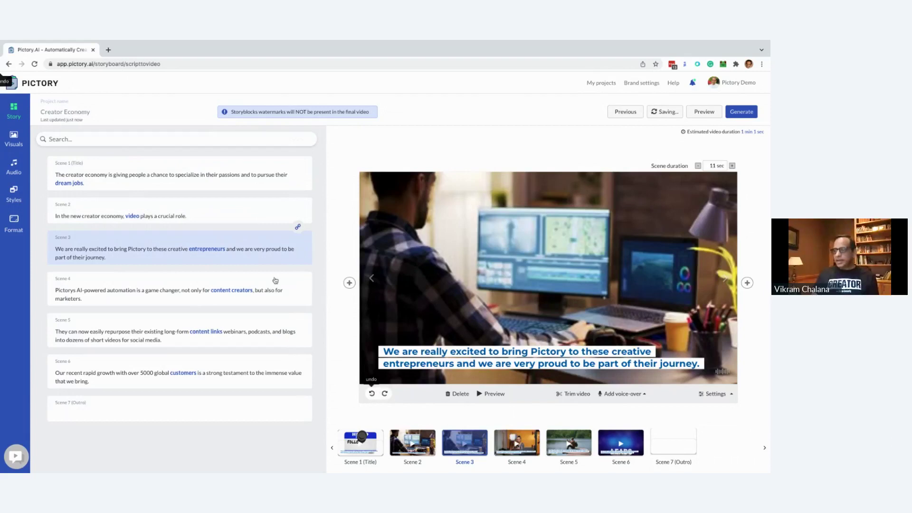
pyautogui.click(232, 285)
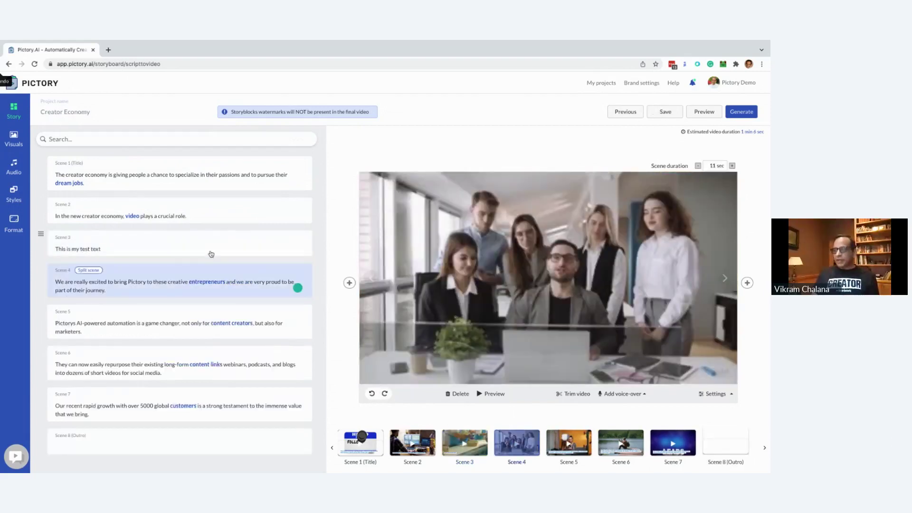
pyautogui.click(211, 254)
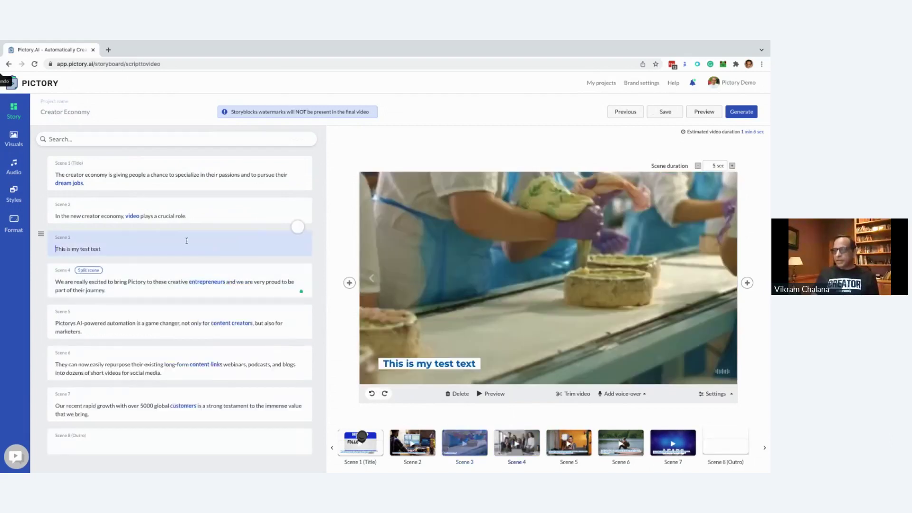
pyautogui.click(459, 394)
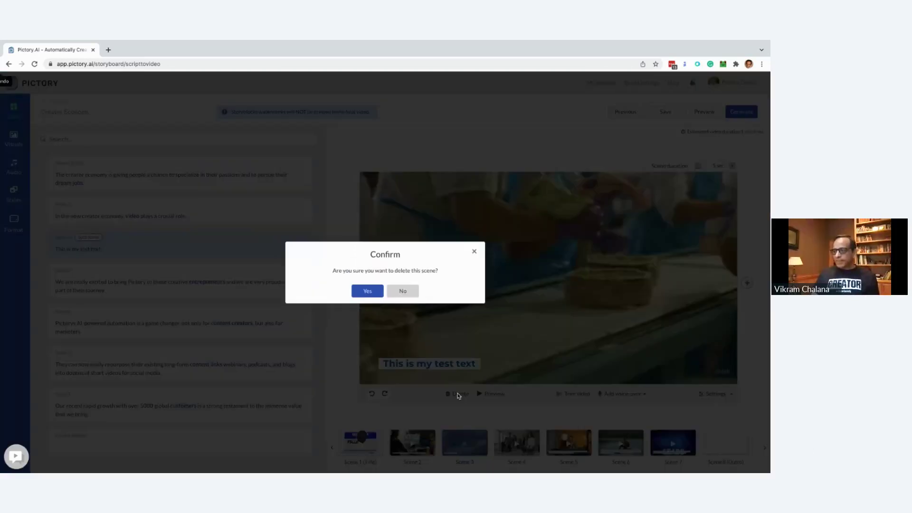
pyautogui.click(370, 292)
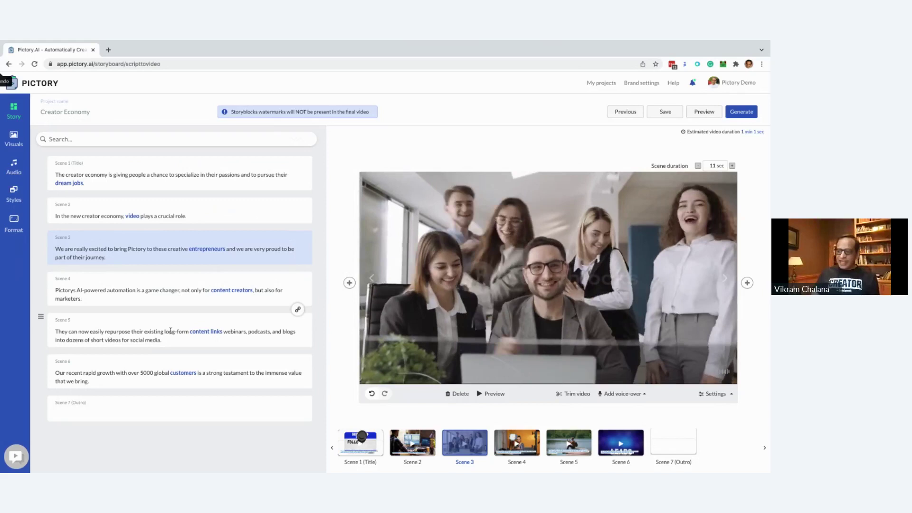
# - Change "content links" to "content like" in the scene 5 text
pyautogui.click(192, 340)
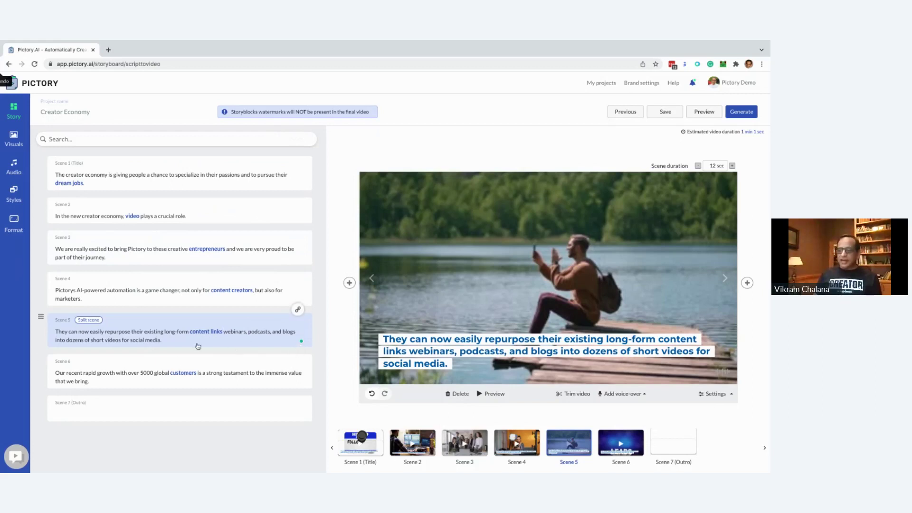
pyautogui.doubleClick(216, 334)
pyautogui.write('li')
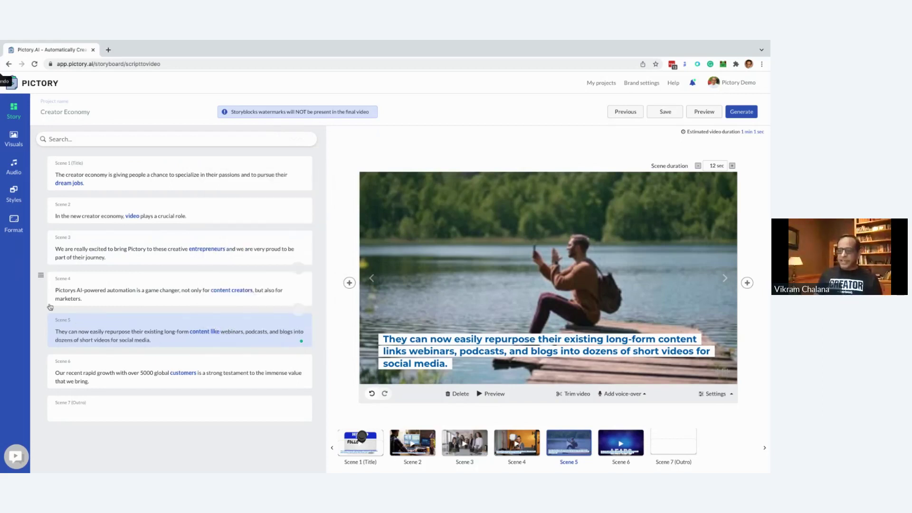
pyautogui.press('Down')
# - Split scene 5 right after "content like" and check the two resulting scenes in turn
pyautogui.click(222, 332)
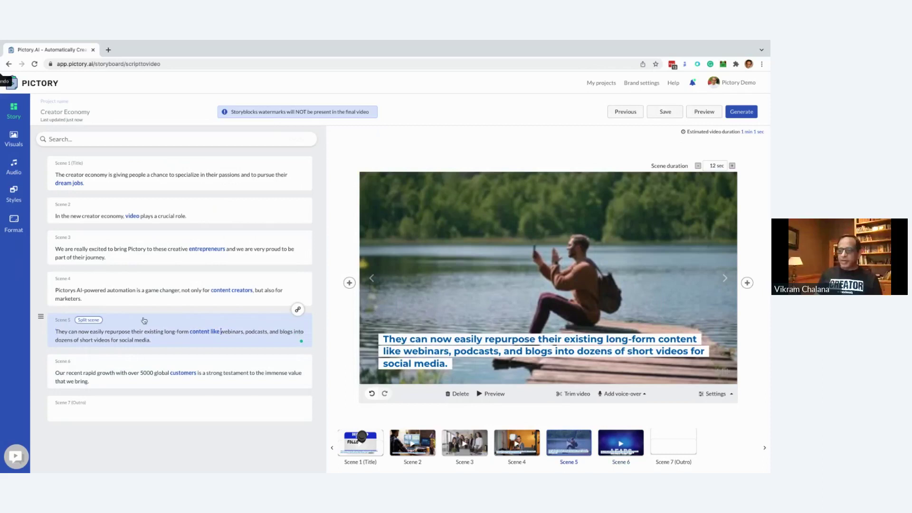
pyautogui.click(88, 321)
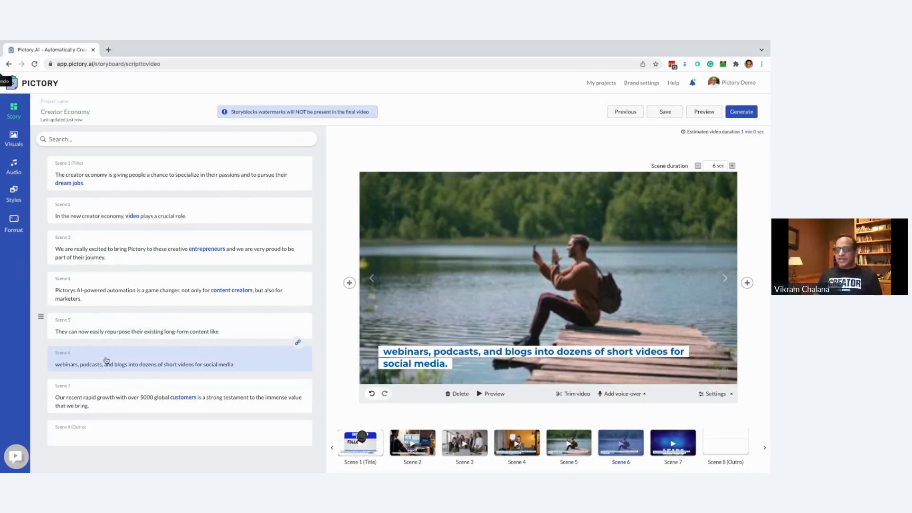
pyautogui.click(113, 329)
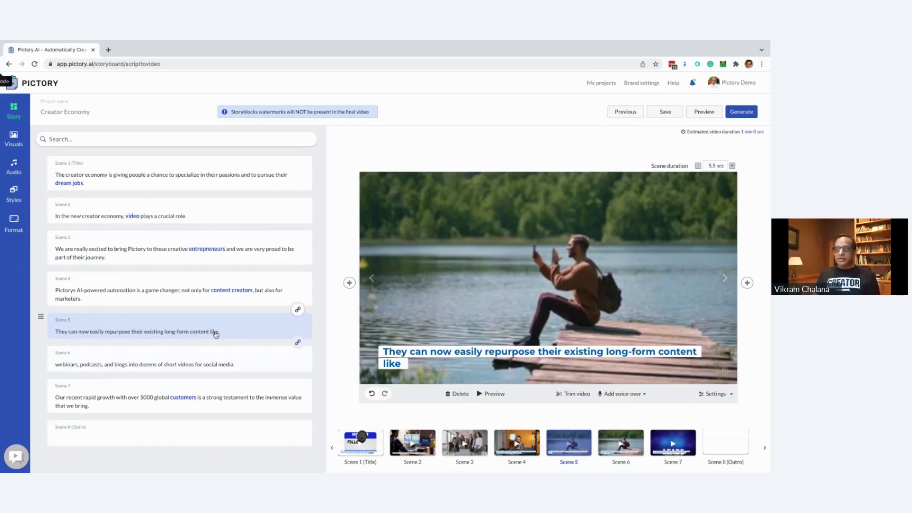
pyautogui.click(194, 366)
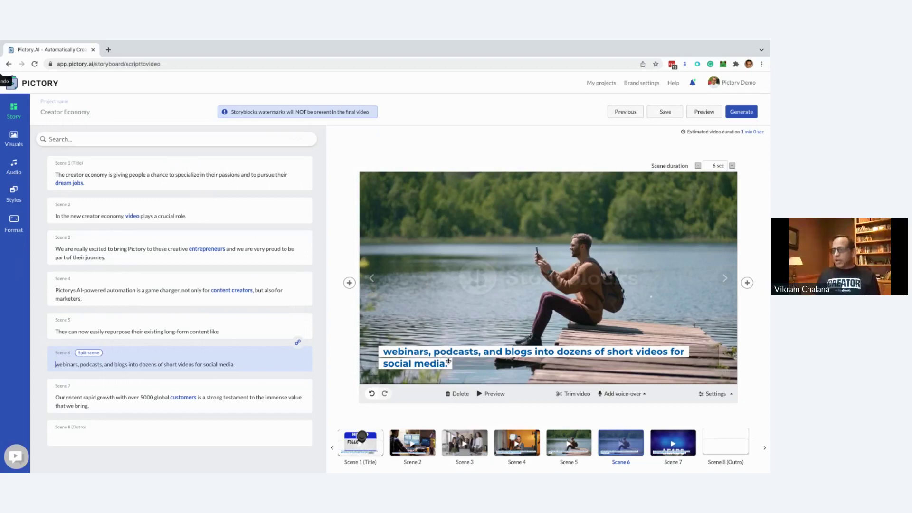
# - Select the title scene and look through the available style themes, from Theme 1 to Theme 3
pyautogui.click(101, 183)
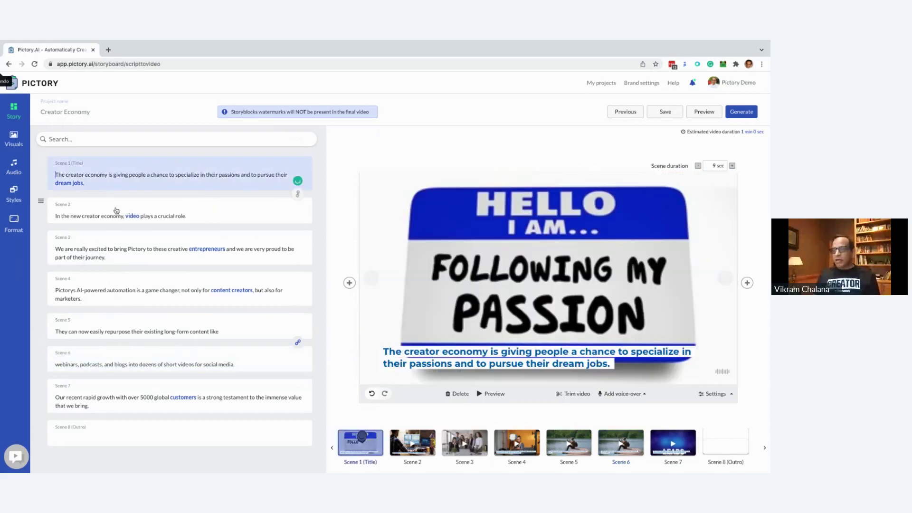
pyautogui.click(18, 202)
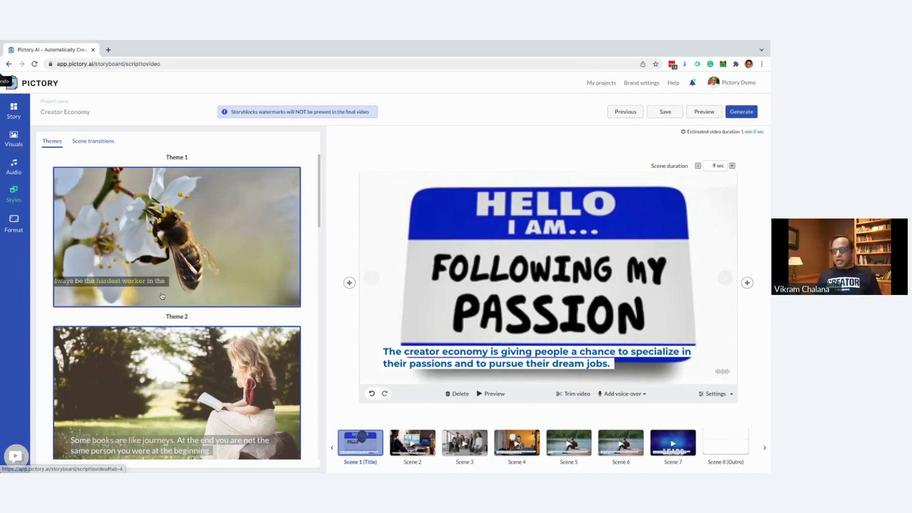
pyautogui.scroll(-2, 158, 327)
pyautogui.scroll(-1, 158, 327)
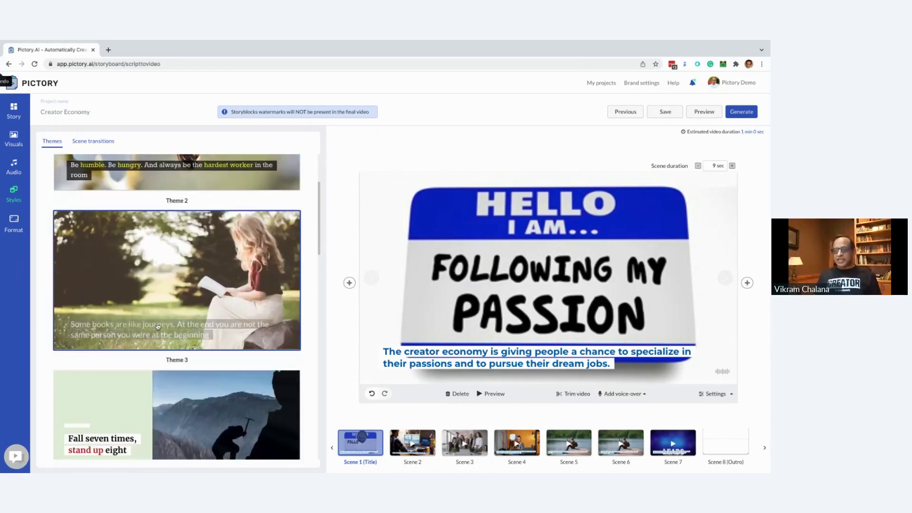
pyautogui.scroll(-1, 159, 327)
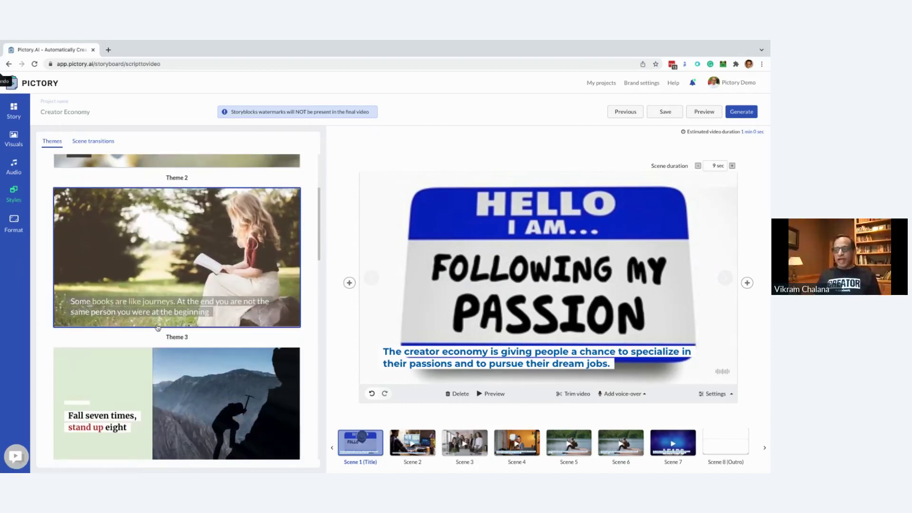
pyautogui.scroll(-1, 137, 383)
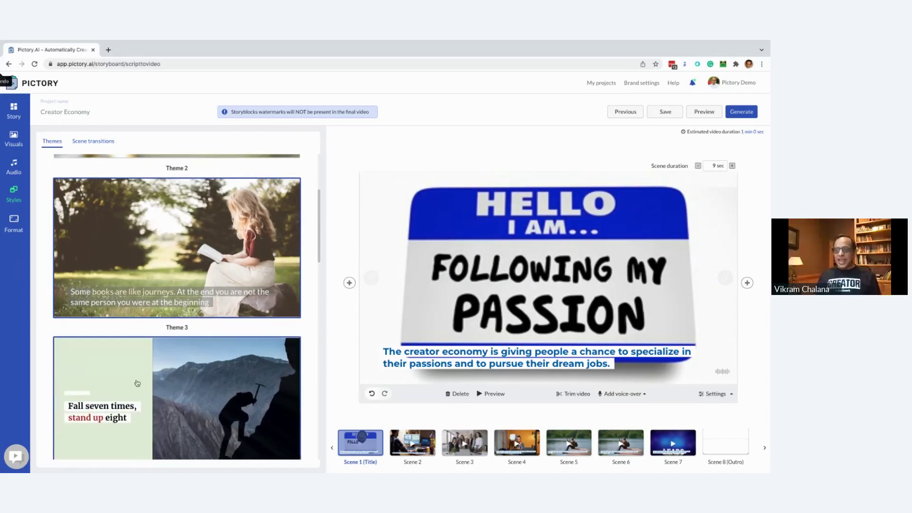
pyautogui.scroll(-1, 137, 383)
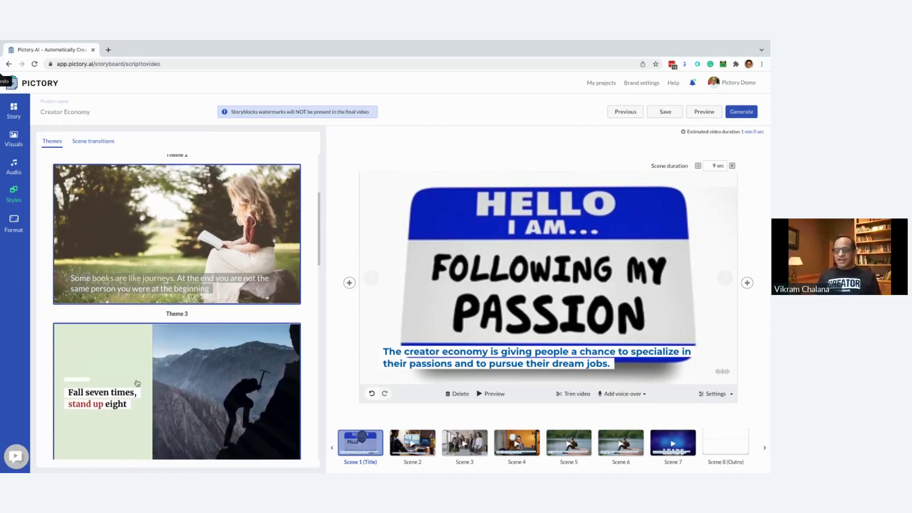
pyautogui.scroll(2, 137, 382)
pyautogui.scroll(2, 137, 383)
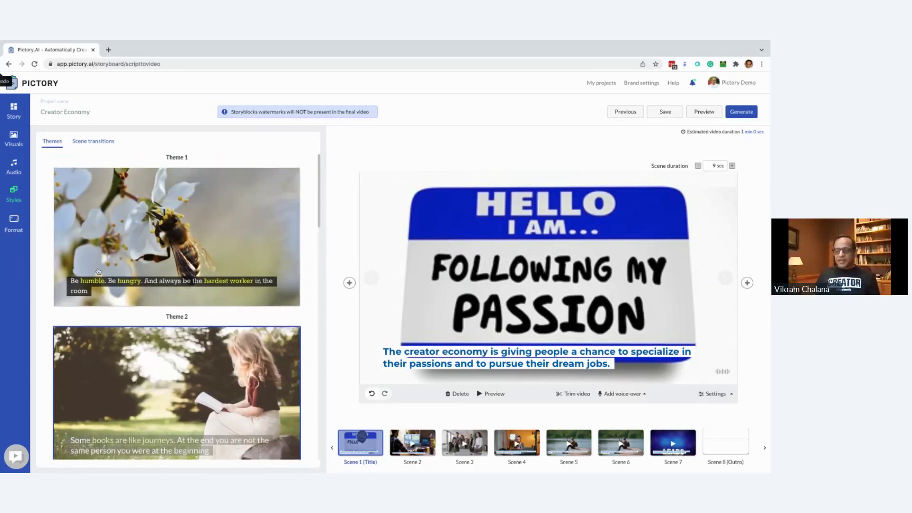
# - Set the scene transition to Fade and step between scenes 1 and 2
pyautogui.click(98, 142)
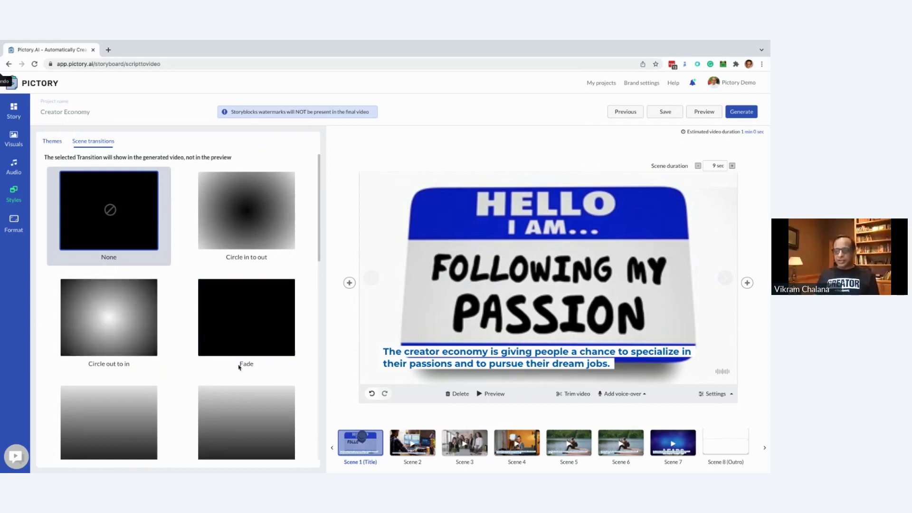
pyautogui.click(250, 334)
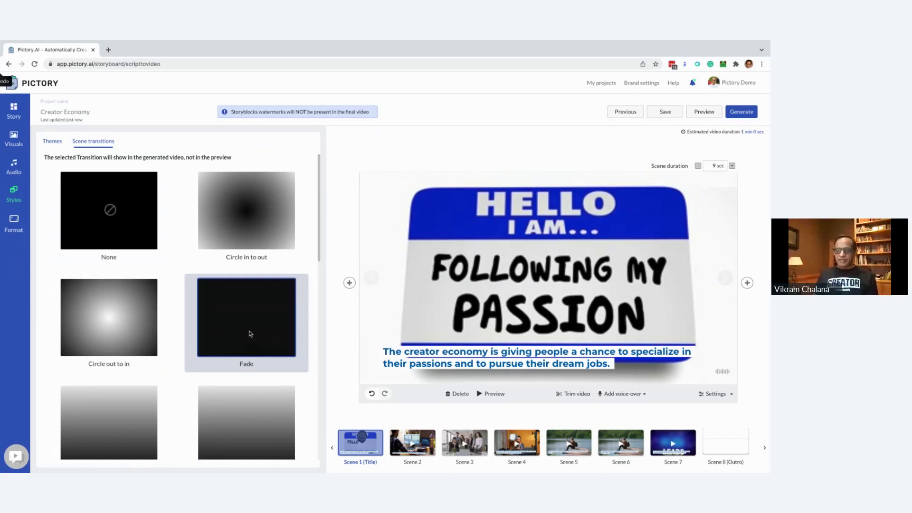
pyautogui.click(725, 278)
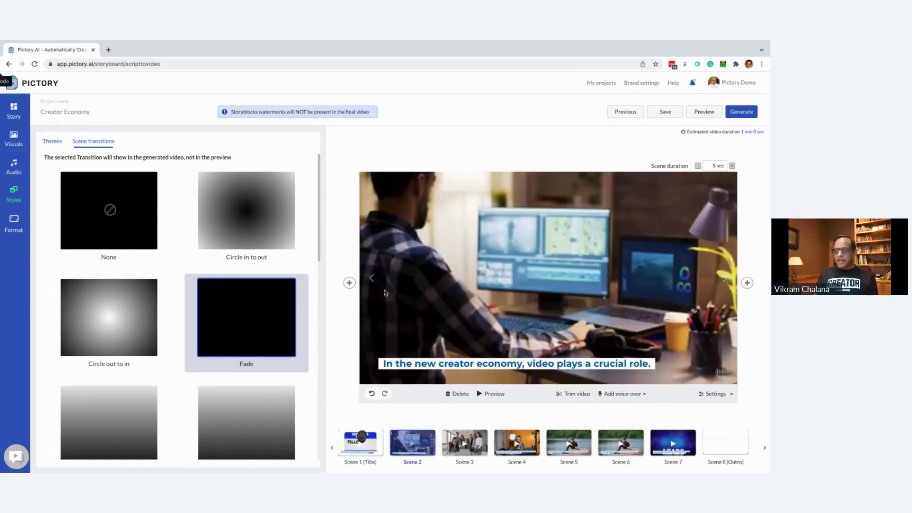
pyautogui.click(371, 278)
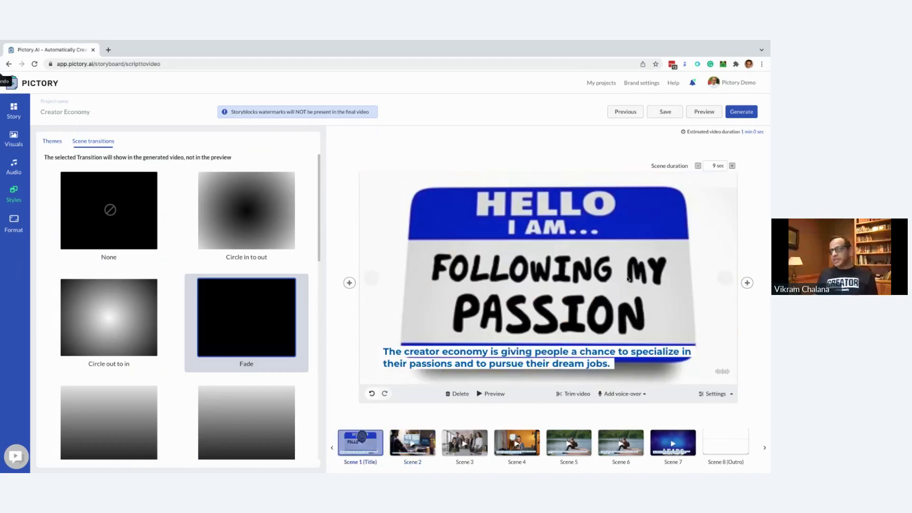
pyautogui.click(725, 278)
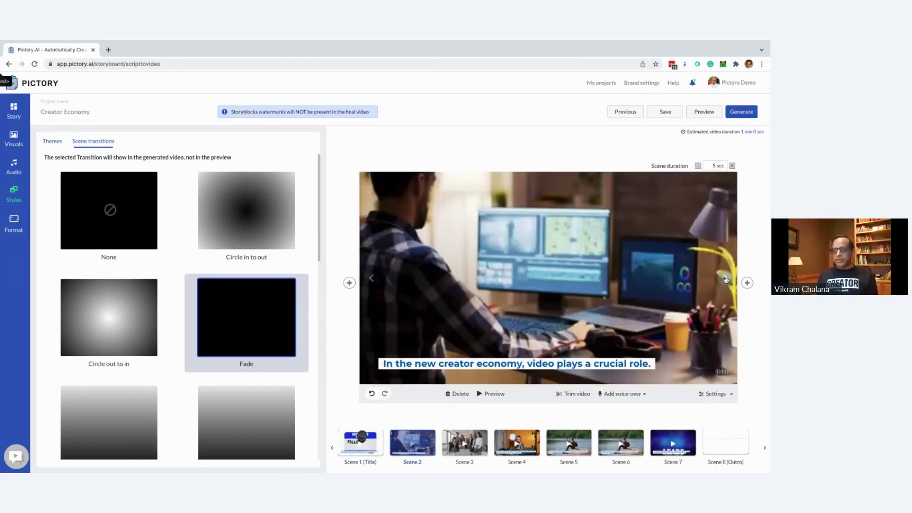
# - Look through the other scene transitions, including the wipe and blur effects
pyautogui.scroll(-2, 218, 360)
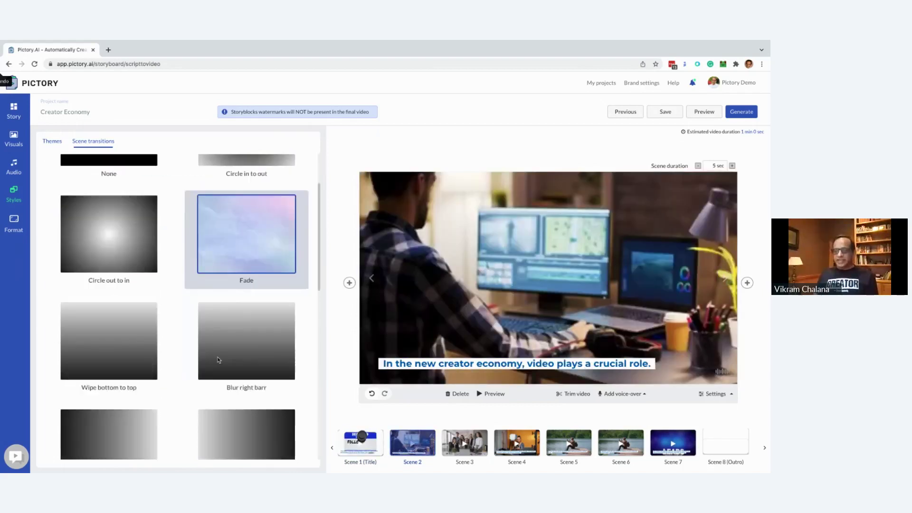
pyautogui.scroll(-2, 219, 359)
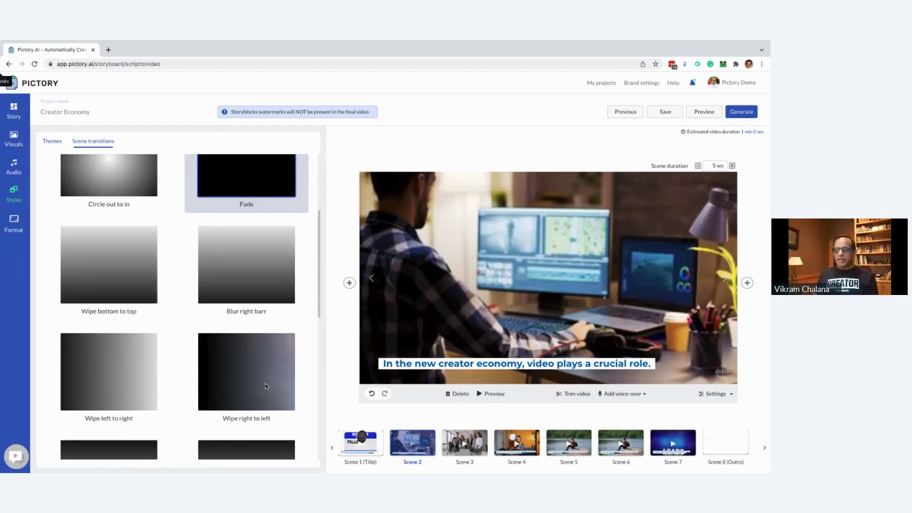
pyautogui.scroll(4, 266, 387)
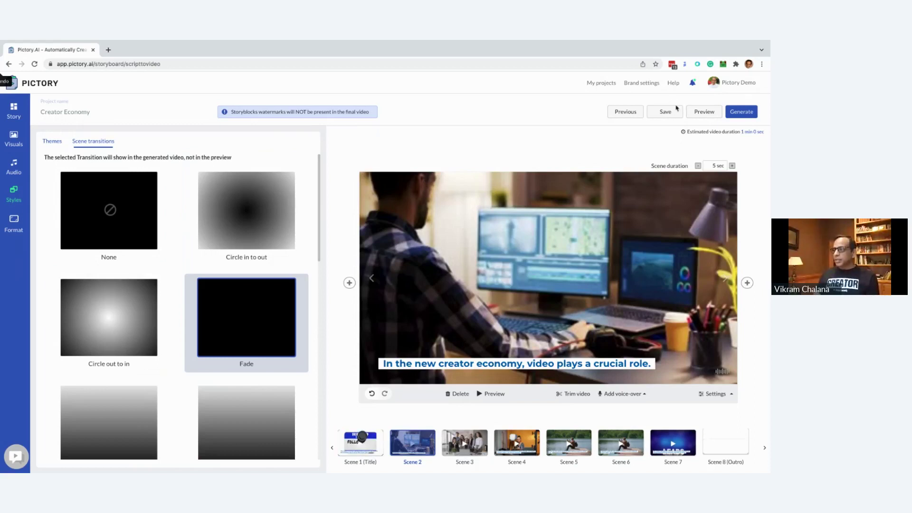
# - Check which output options are offered for generating the video and dismiss them
pyautogui.click(753, 120)
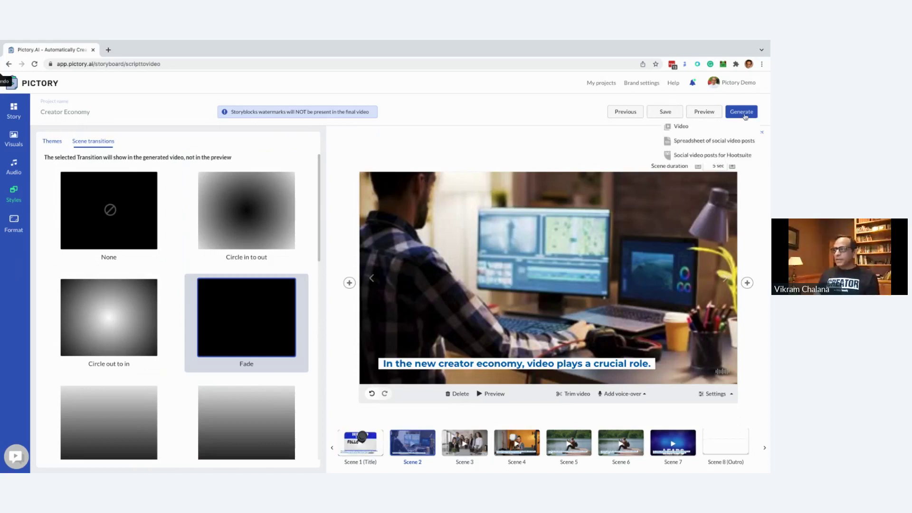
pyautogui.click(745, 120)
pyautogui.click(750, 121)
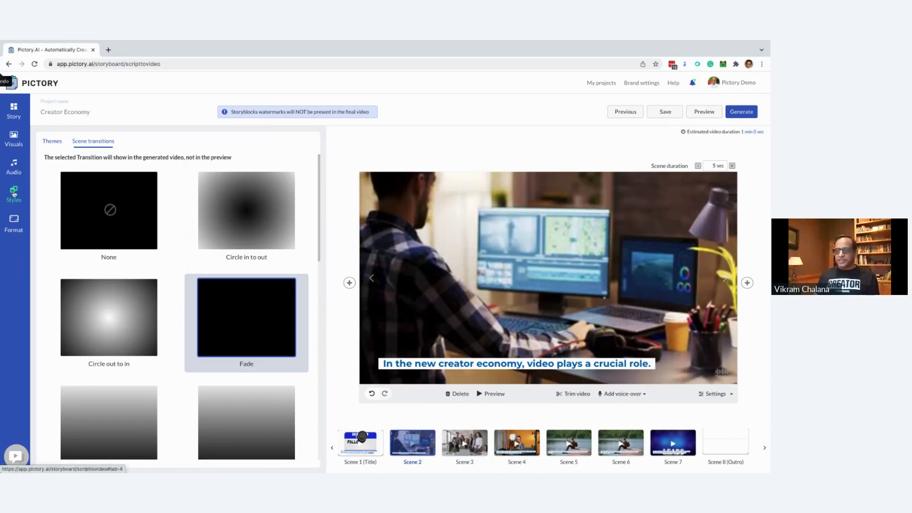
# - Return to the style themes and open the video format settings for resolution and aspect ratio
pyautogui.click(52, 141)
pyautogui.click(14, 221)
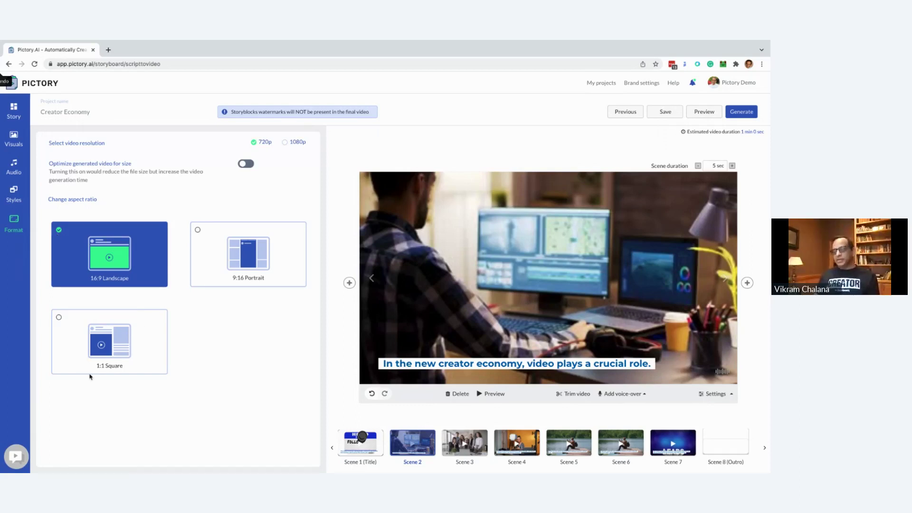
# - Try the 1:1 Square aspect ratio and check how scenes 1, 2 and 3 are cropped
pyautogui.click(144, 347)
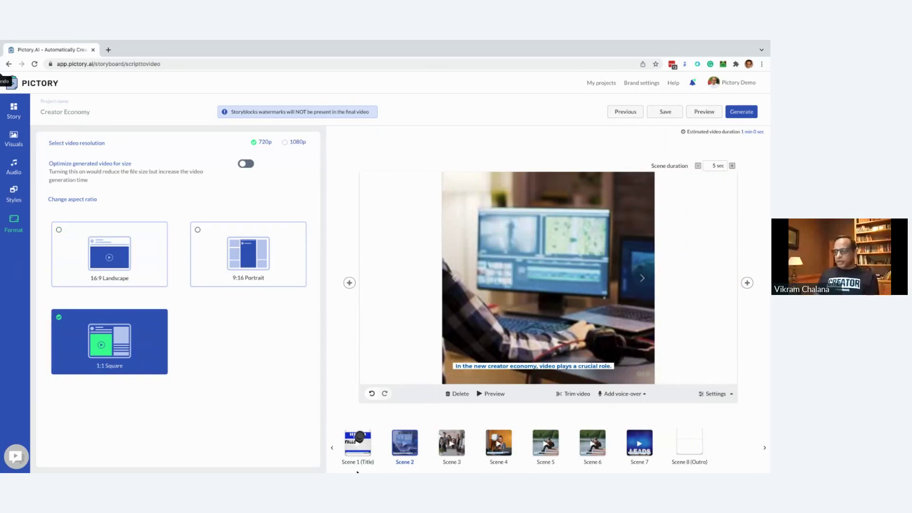
pyautogui.click(357, 459)
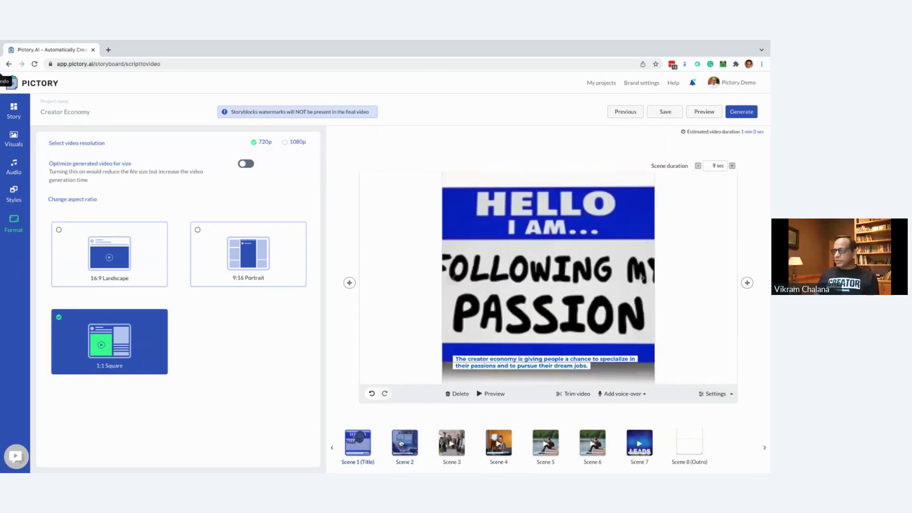
pyautogui.click(402, 443)
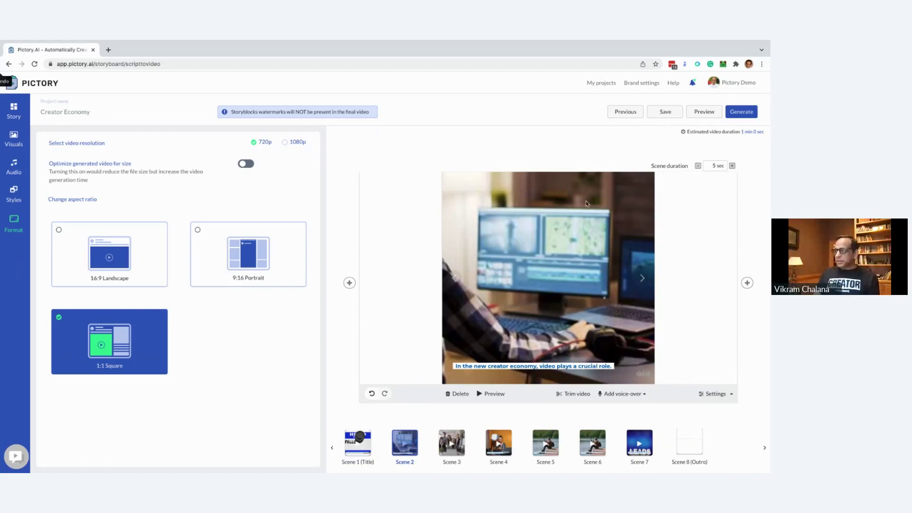
pyautogui.click(453, 440)
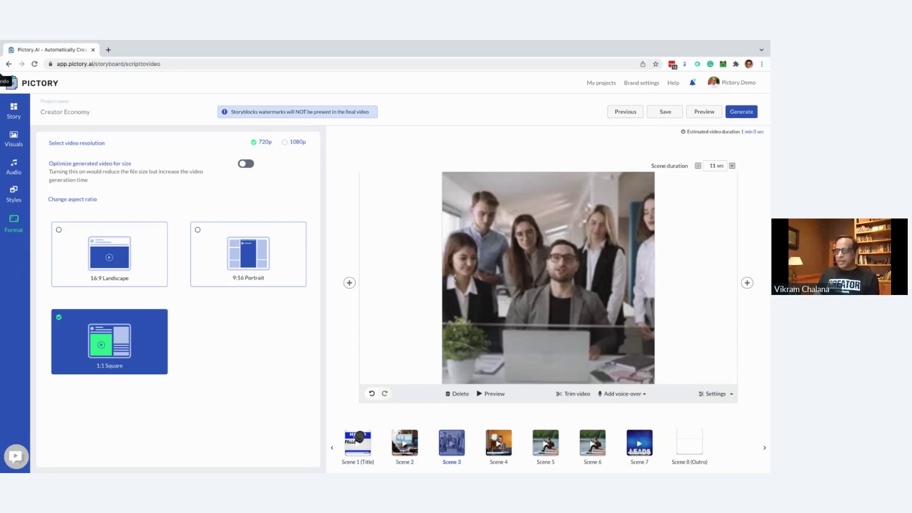
# - Pass through the voice-over and style settings and set the scene transition to None
pyautogui.click(18, 164)
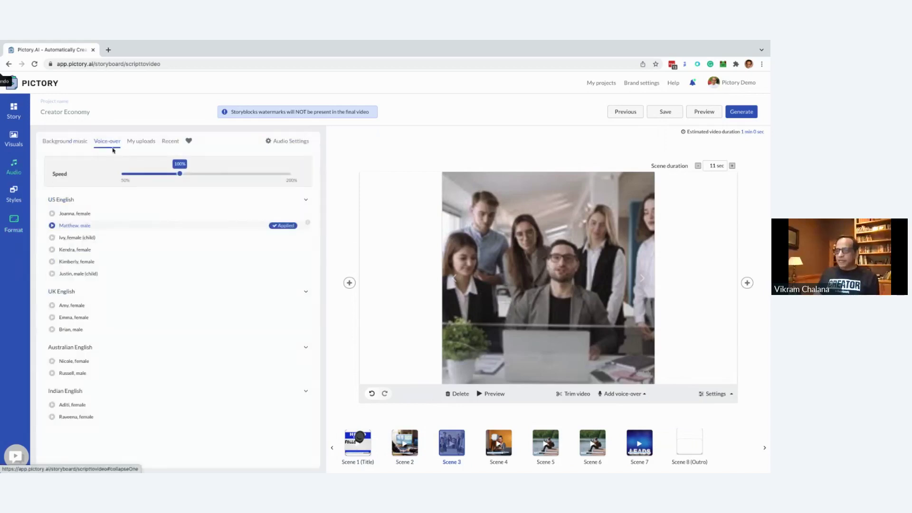
pyautogui.click(14, 192)
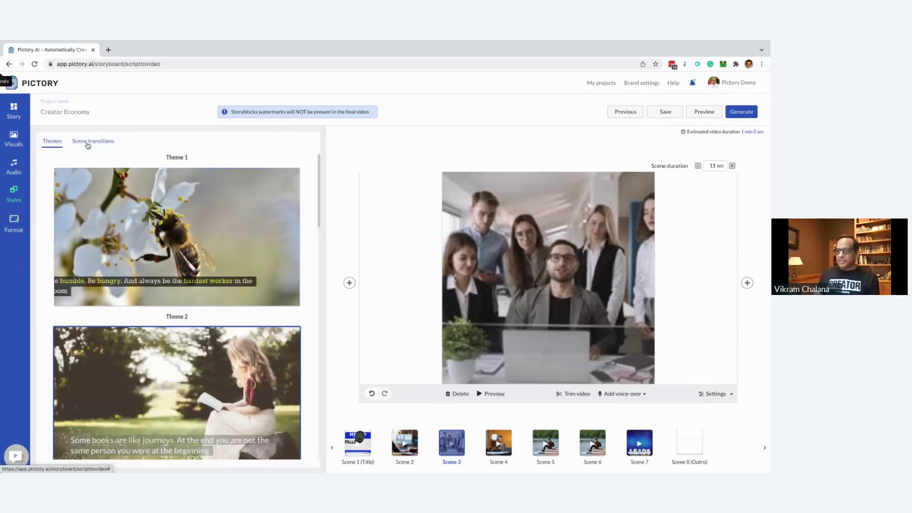
pyautogui.click(91, 142)
pyautogui.click(112, 224)
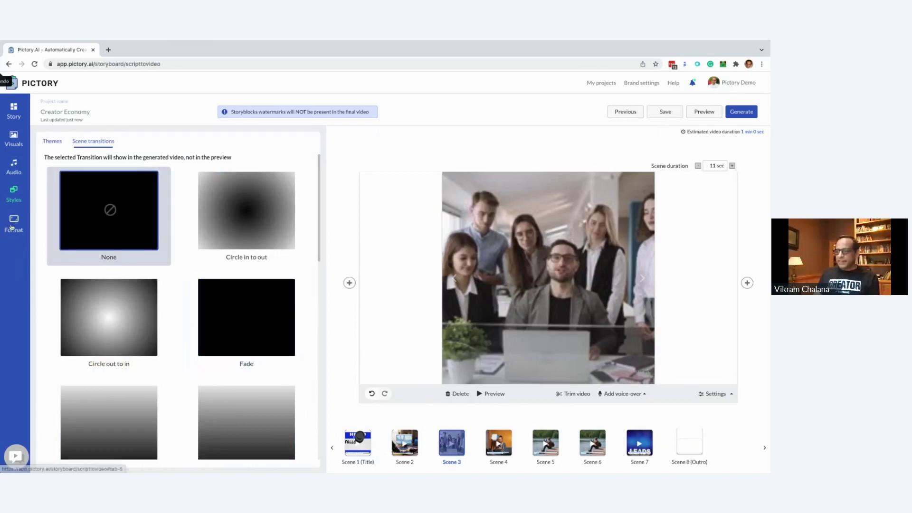
# - Compare the square and 9:16 Portrait formats on scene 2, and set the aspect ratio back to 16:9 Landscape
pyautogui.click(9, 228)
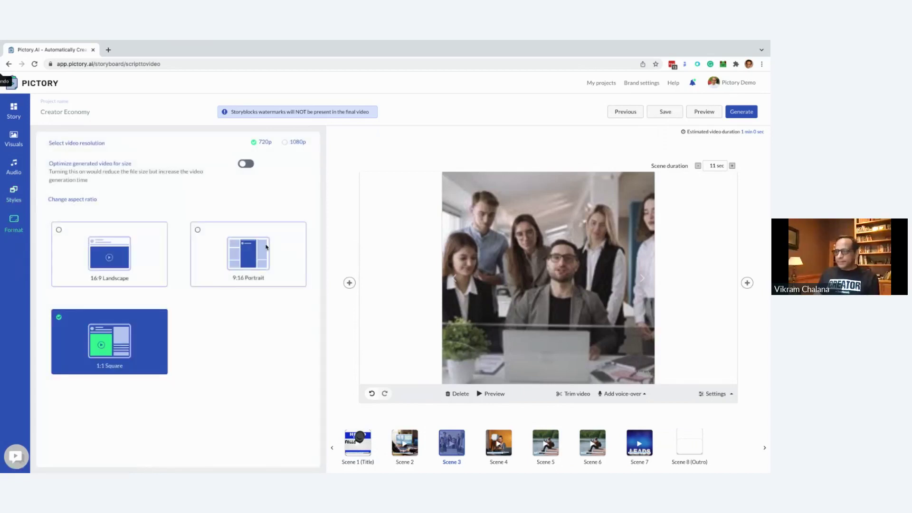
pyautogui.click(248, 257)
pyautogui.click(134, 334)
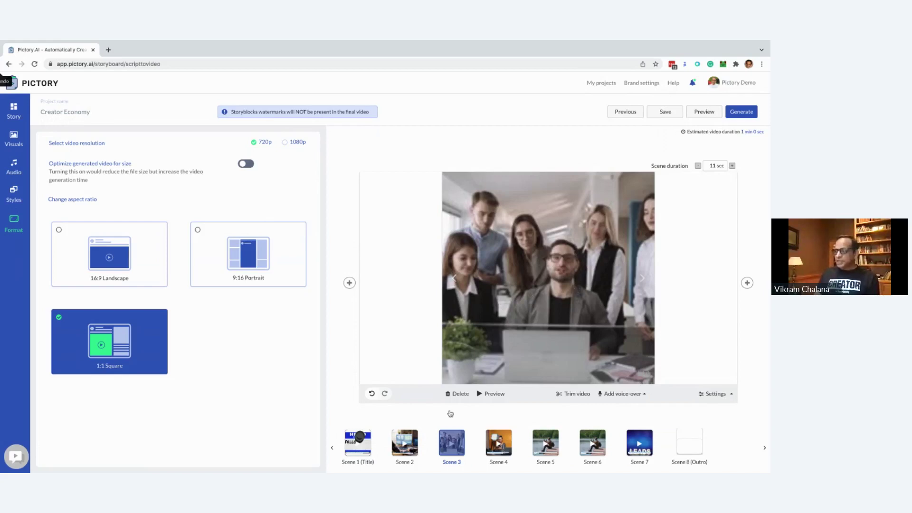
pyautogui.click(404, 450)
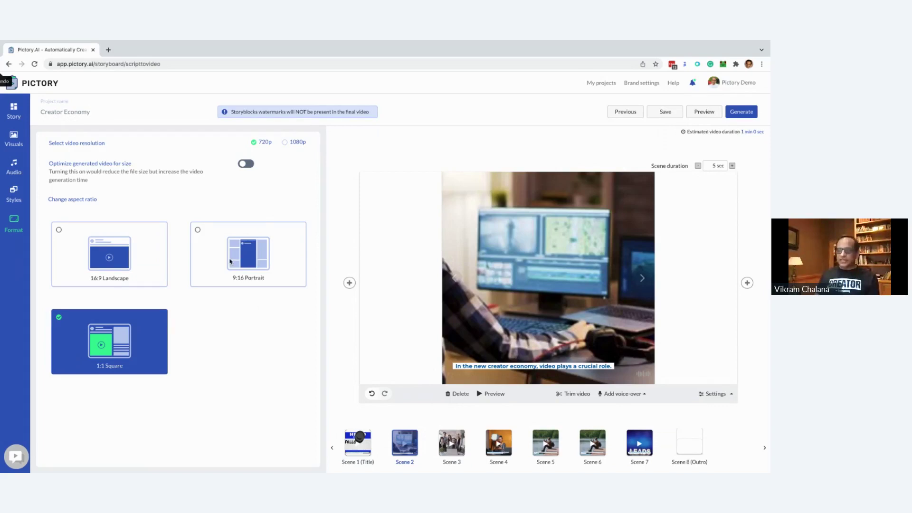
pyautogui.click(250, 261)
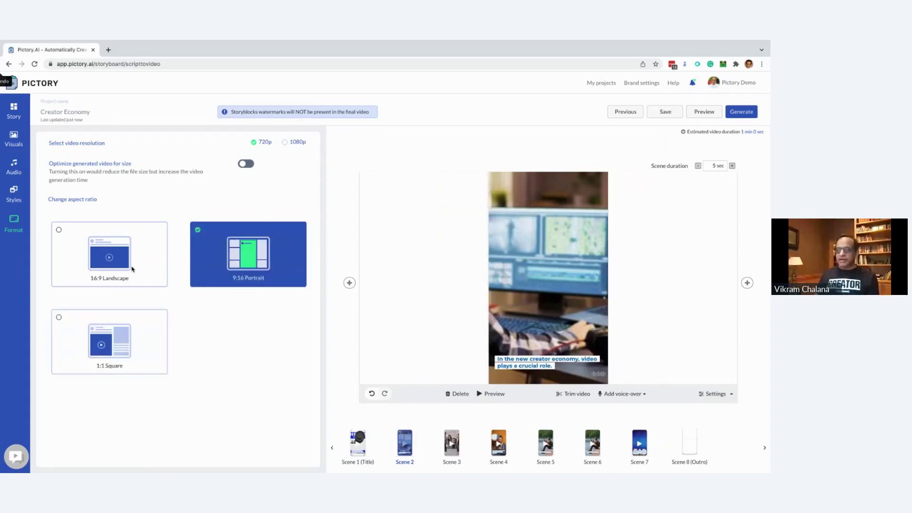
pyautogui.click(133, 269)
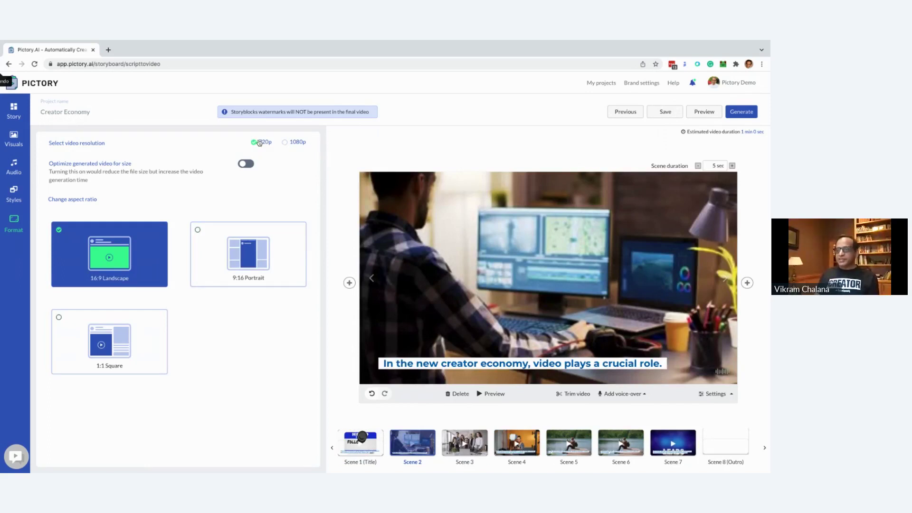
# - Set the video resolution to 1080p and try the size optimization option, leaving it off
pyautogui.click(286, 147)
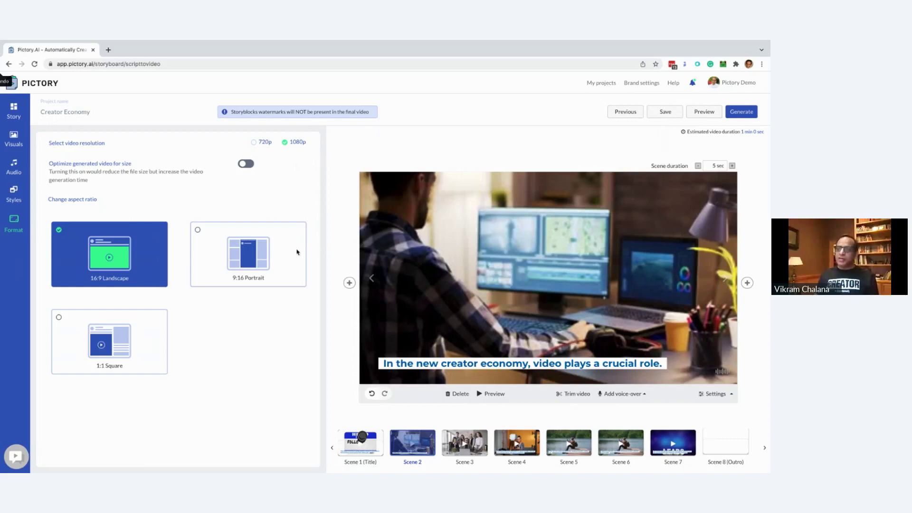
pyautogui.click(247, 164)
pyautogui.click(247, 165)
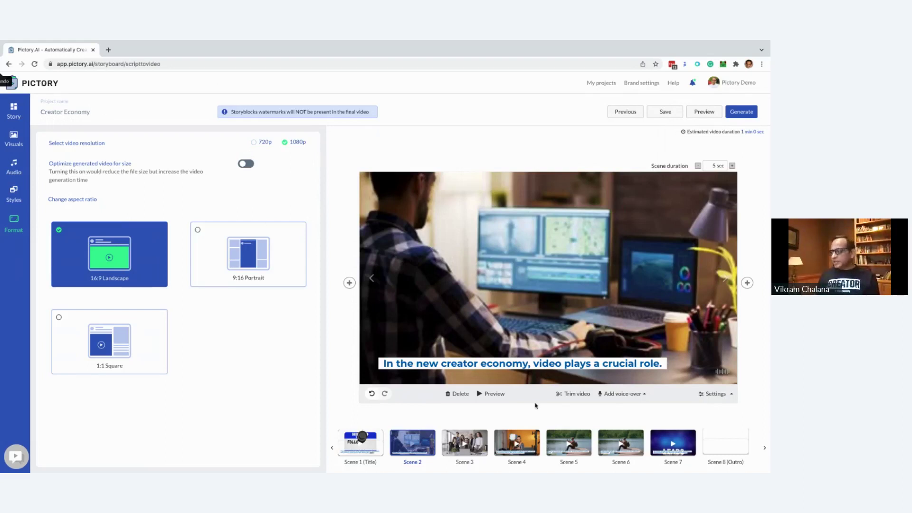
pyautogui.click(715, 394)
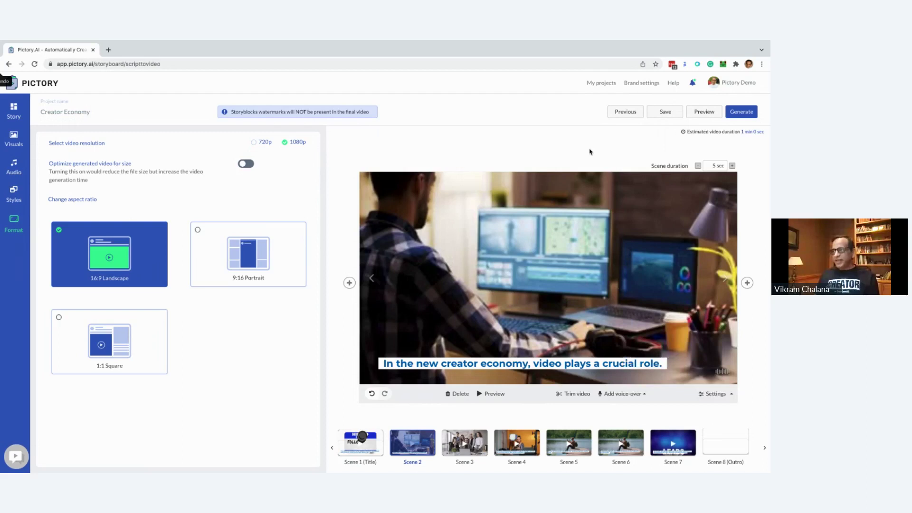
# - Open a previously generated video from the notifications, check its text export formats and close its dialog
pyautogui.click(693, 83)
pyautogui.scroll(-2, 673, 184)
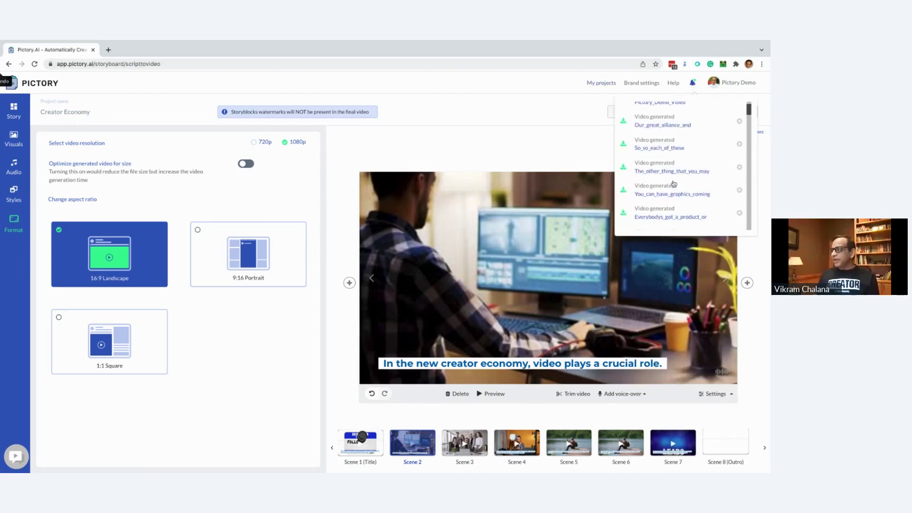
pyautogui.scroll(-1, 673, 184)
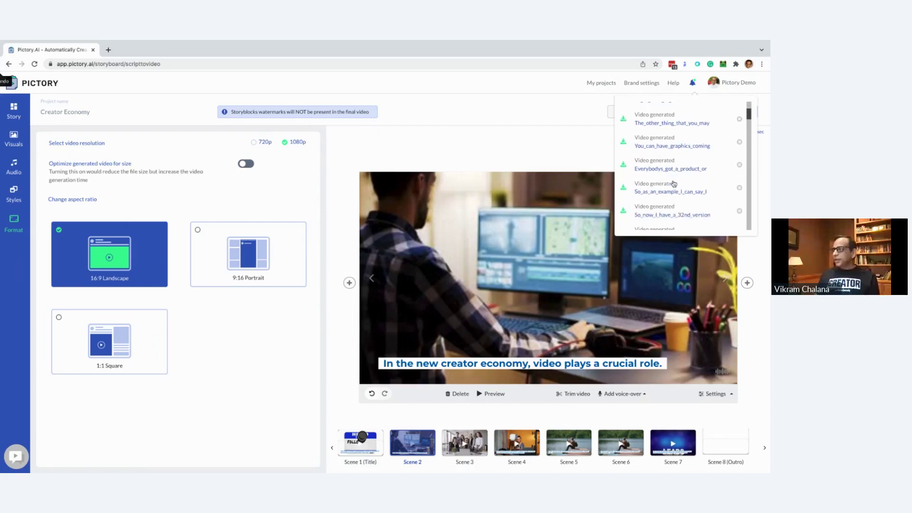
pyautogui.click(674, 190)
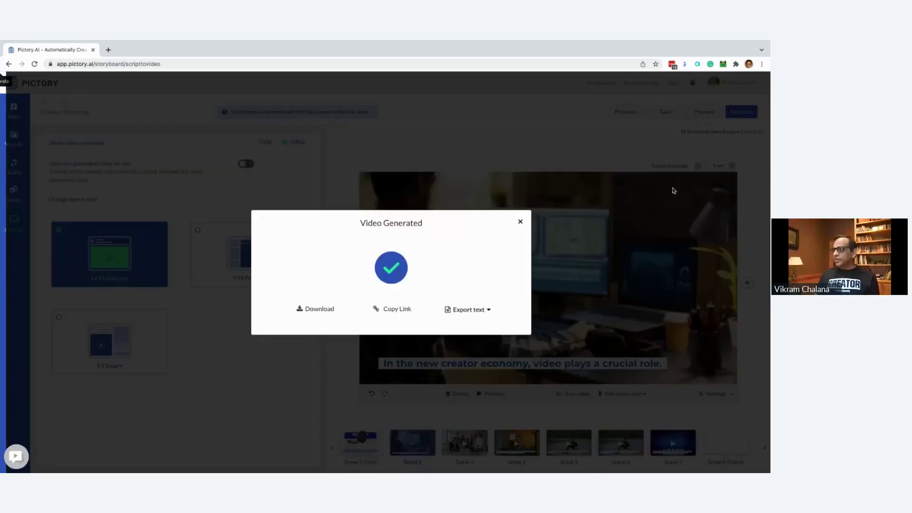
pyautogui.click(489, 311)
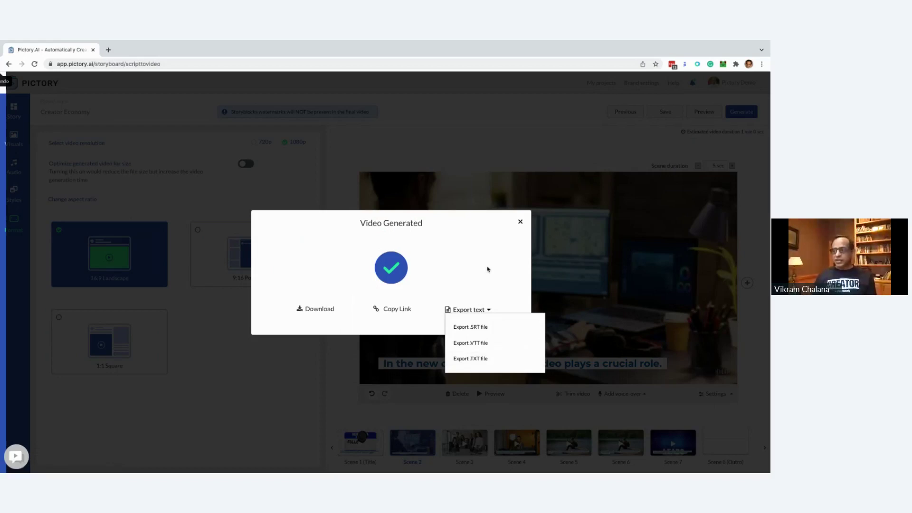
pyautogui.click(509, 272)
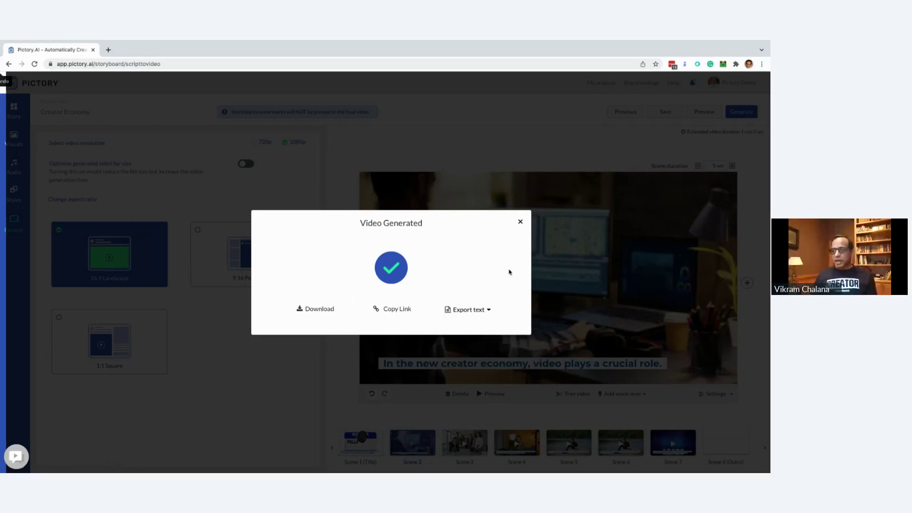
pyautogui.click(521, 223)
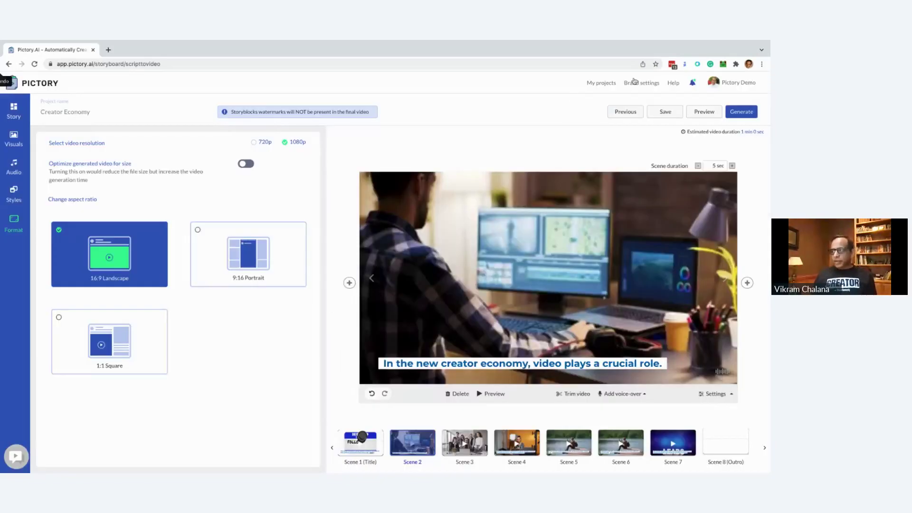
# - Browse the generated videos among the projects and check the download formats offered for the PPP Loan video
pyautogui.click(602, 84)
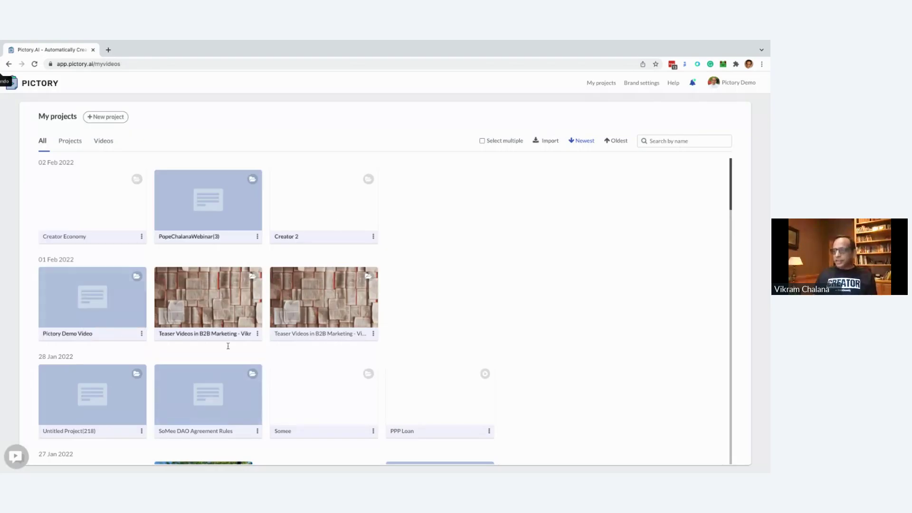
pyautogui.scroll(-1, 351, 382)
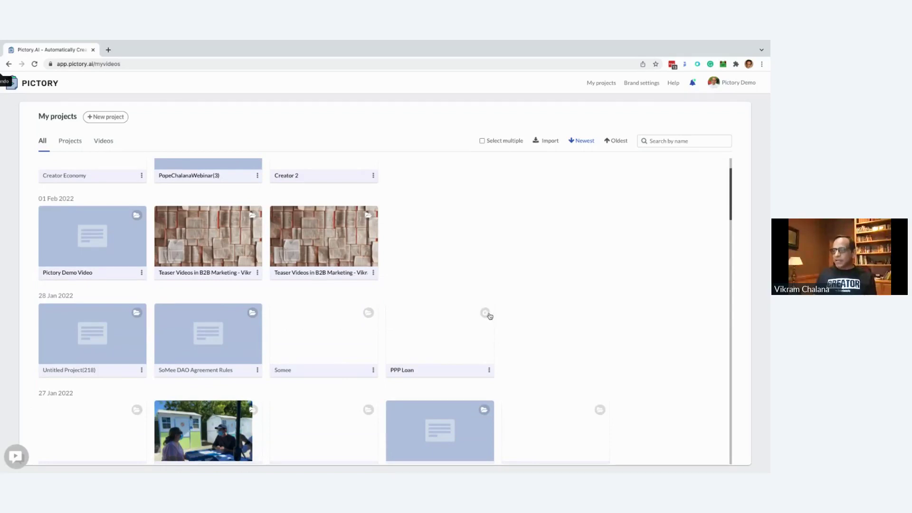
pyautogui.click(104, 141)
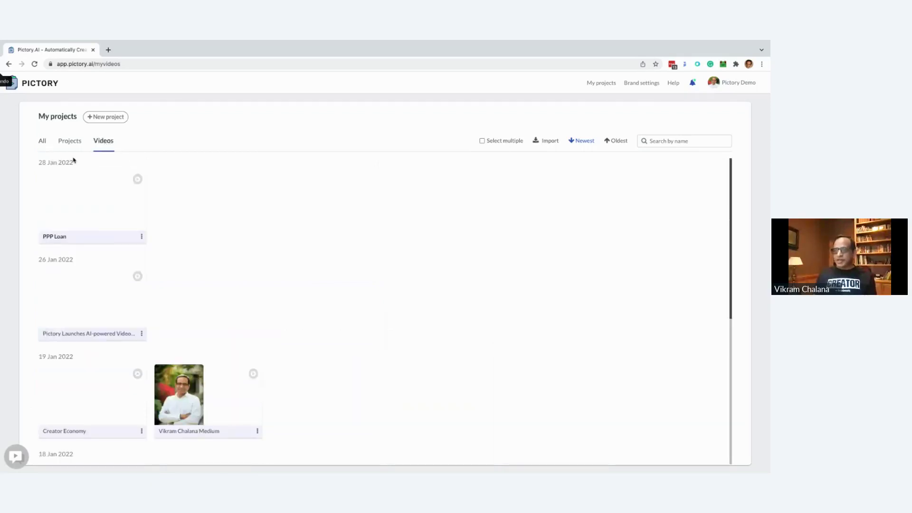
pyautogui.click(141, 237)
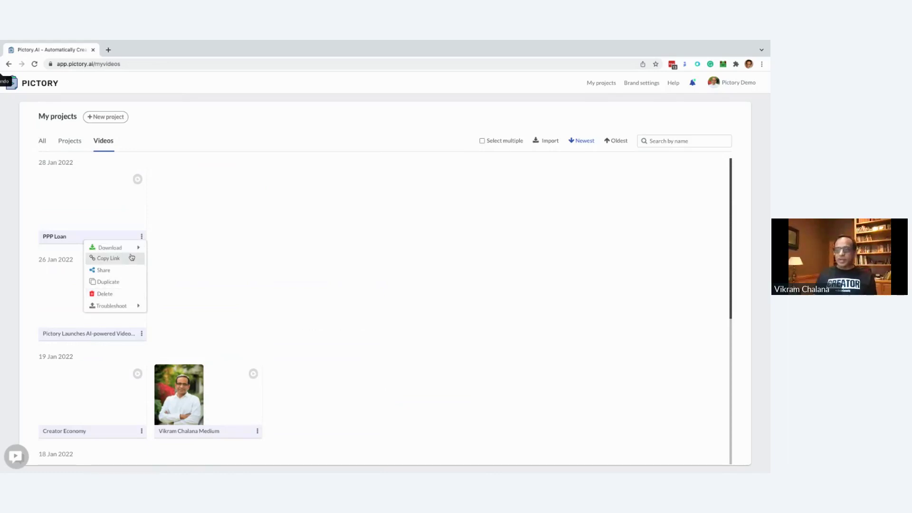
pyautogui.moveTo(133, 248)
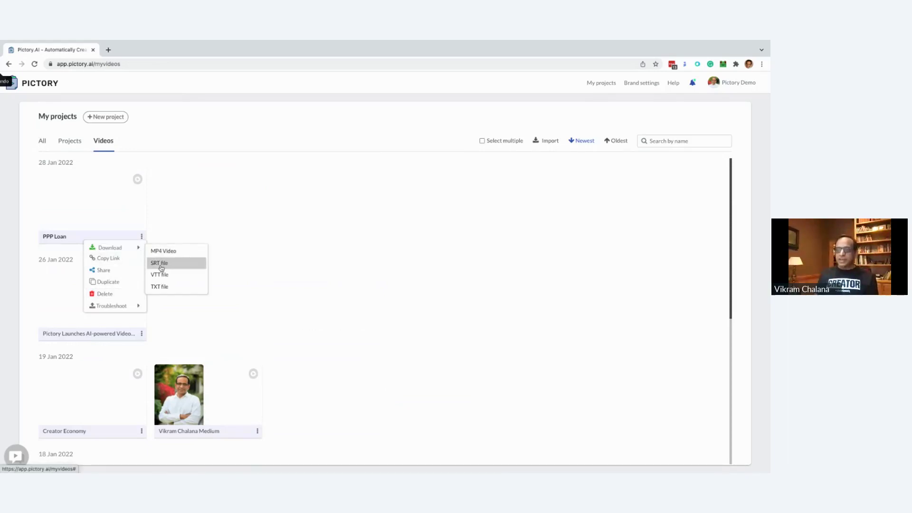
pyautogui.click(162, 273)
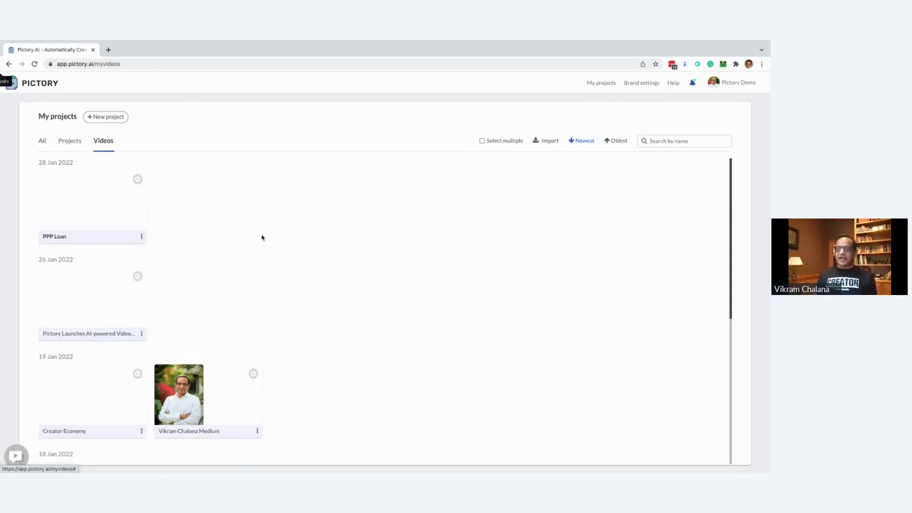
# - Reopen the Creator Economy project from the full project list and show its voice-over voices
pyautogui.click(42, 148)
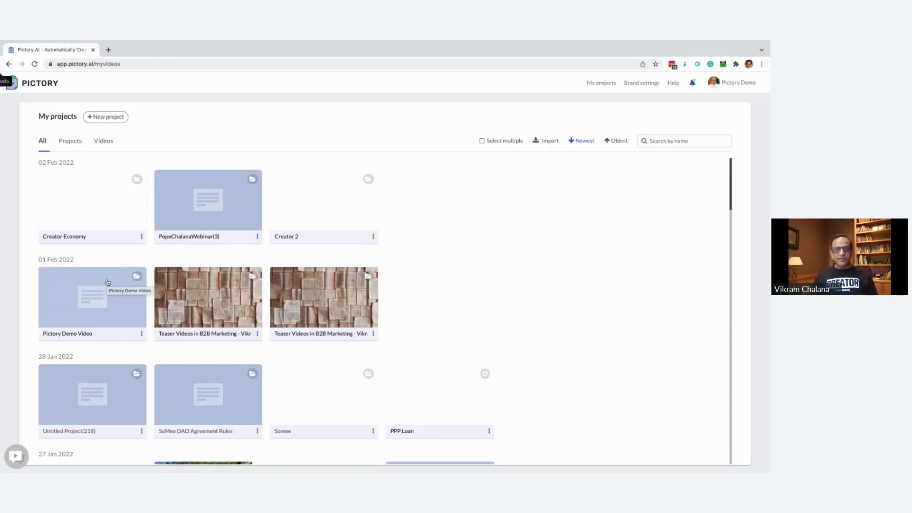
pyautogui.click(111, 222)
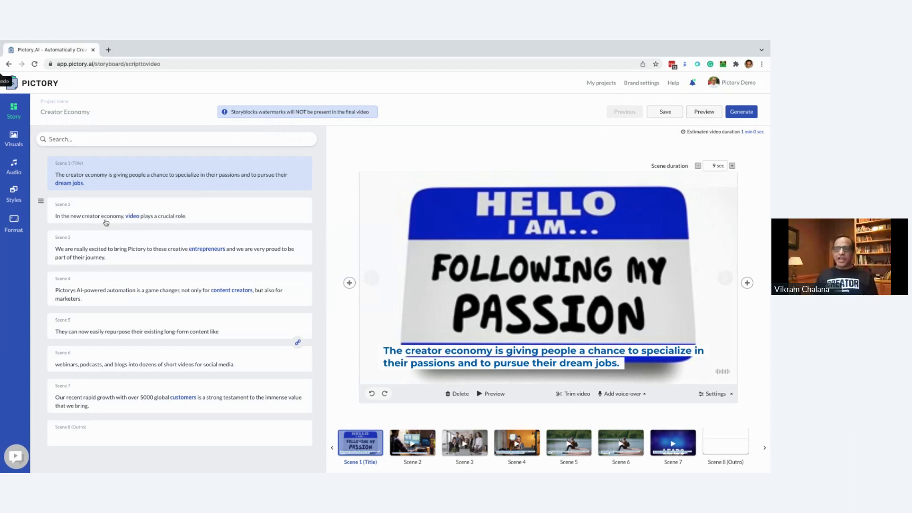
pyautogui.click(17, 171)
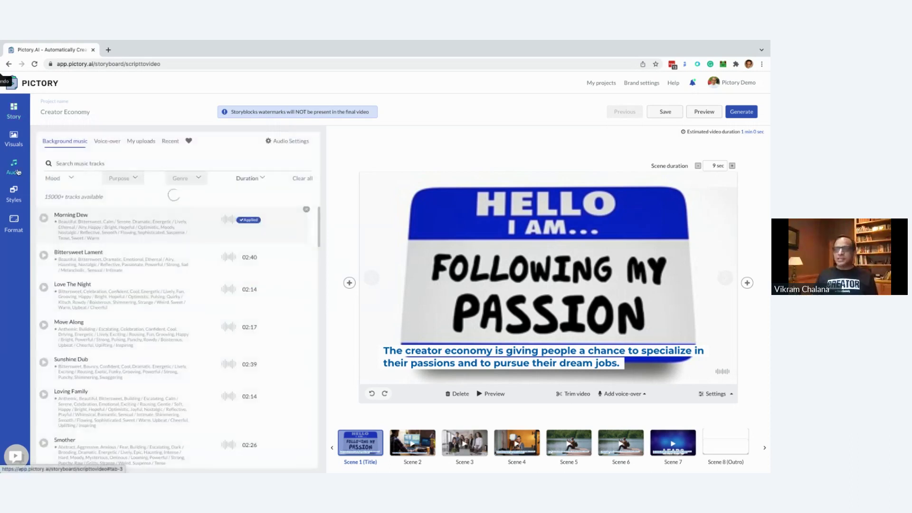
pyautogui.click(107, 141)
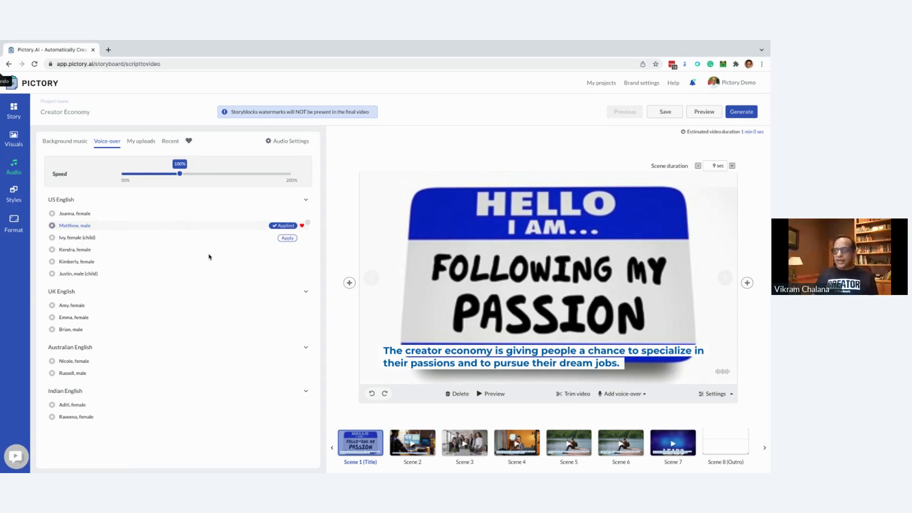
# - Look at the voice-over recorder for scene 1 and dismiss it without recording
pyautogui.click(631, 395)
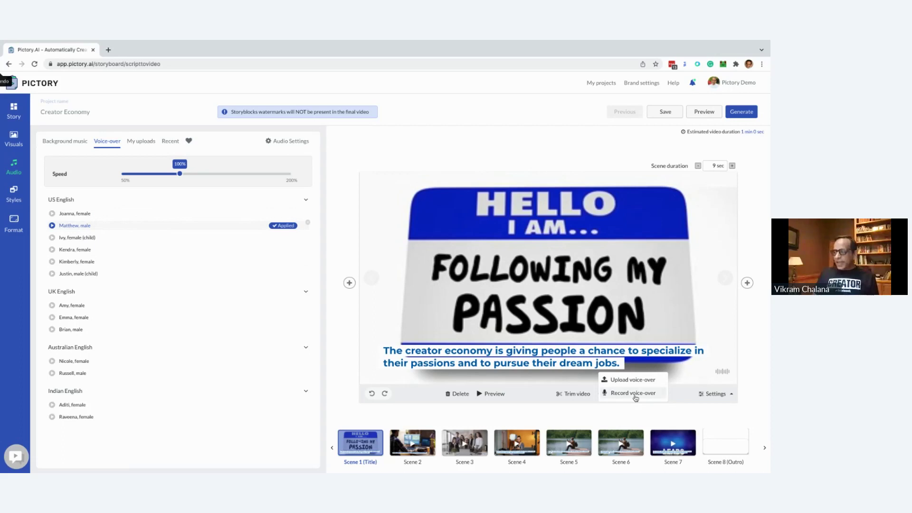
pyautogui.click(635, 394)
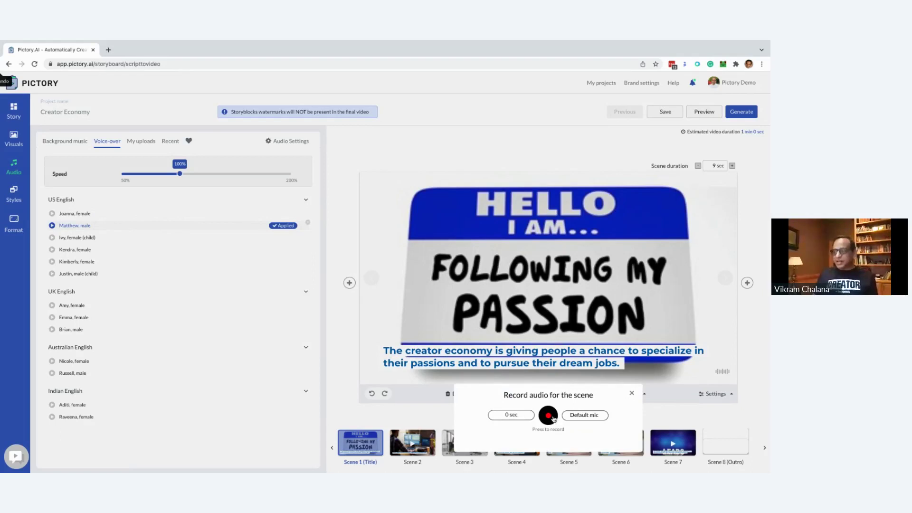
pyautogui.click(632, 393)
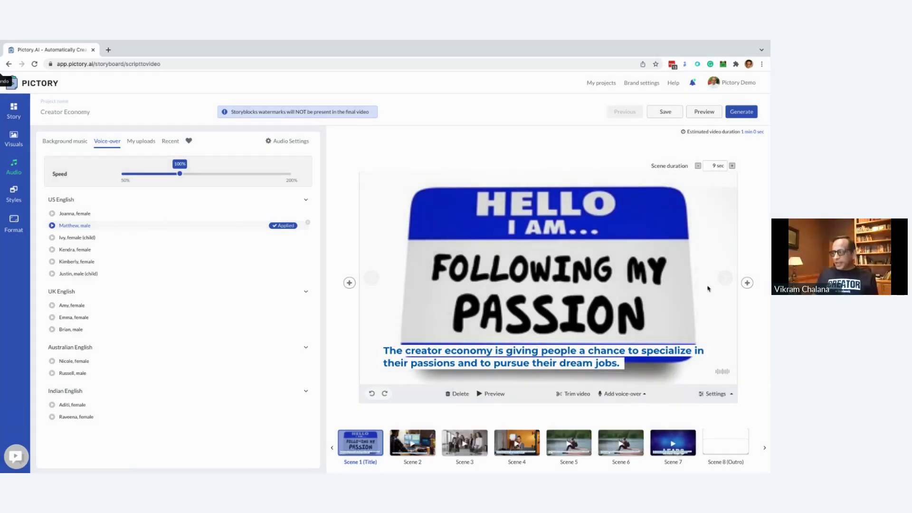
# - Look through scenes 1 to 3, check the voice-over options offered per scene, and review the scene texts in the story
pyautogui.click(725, 278)
pyautogui.click(624, 394)
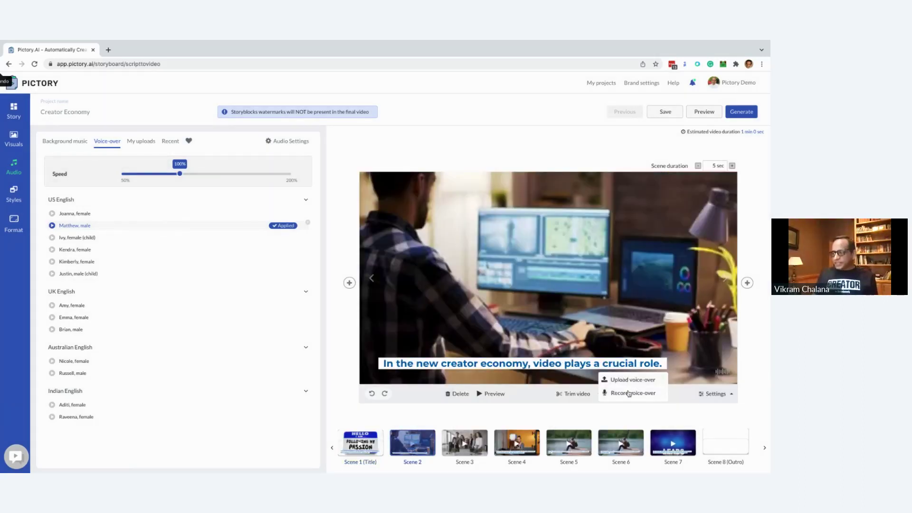
pyautogui.click(725, 279)
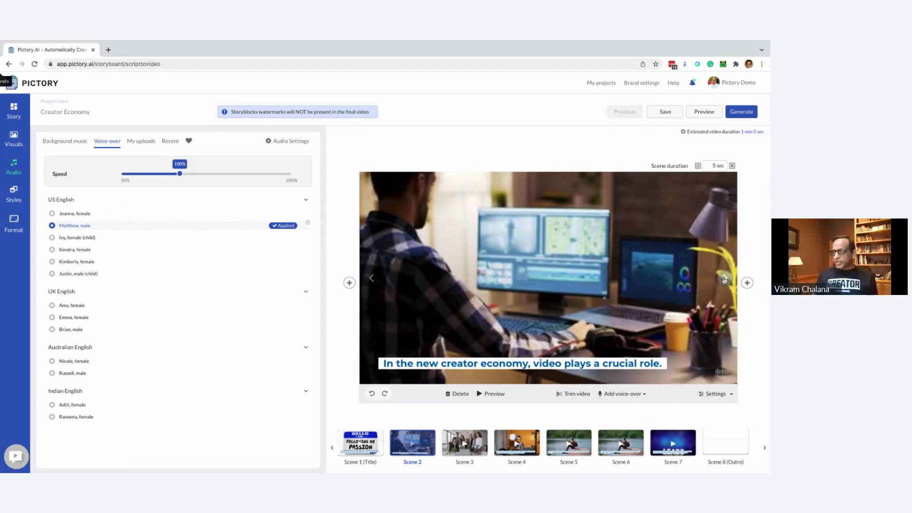
pyautogui.click(724, 279)
pyautogui.click(373, 278)
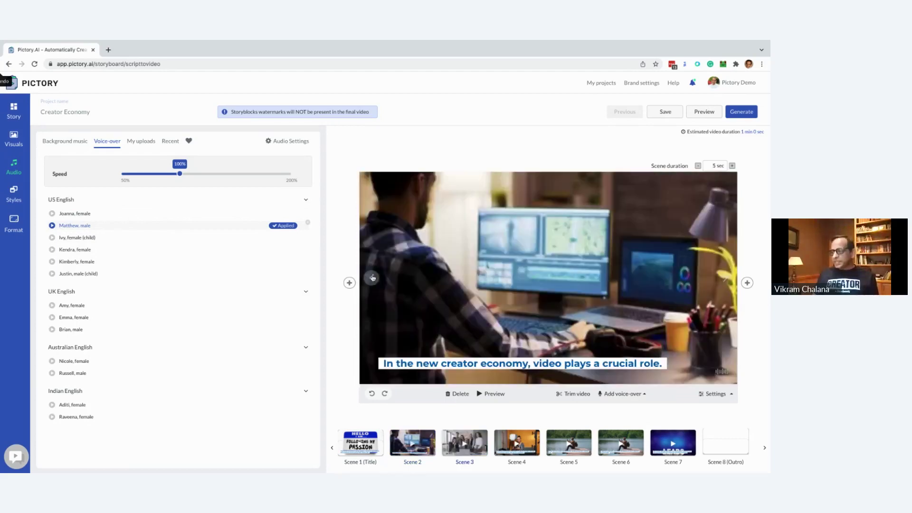
pyautogui.click(372, 278)
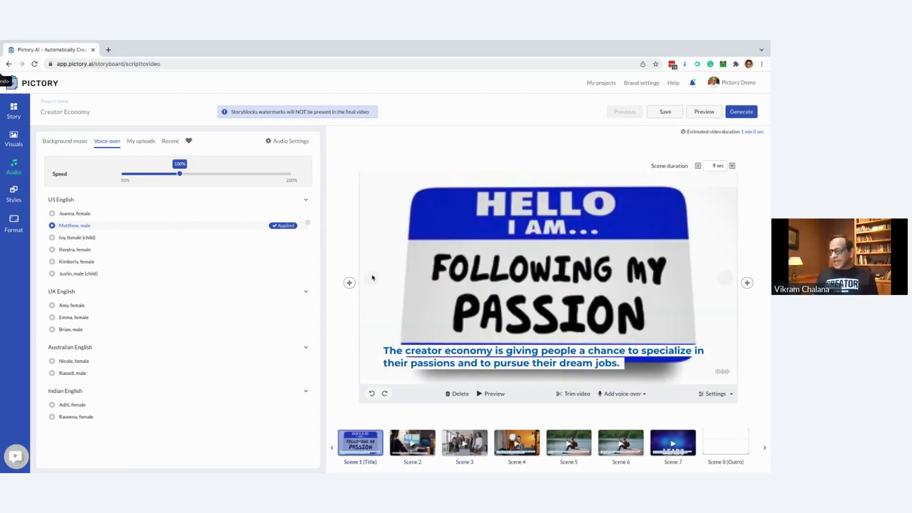
pyautogui.click(622, 395)
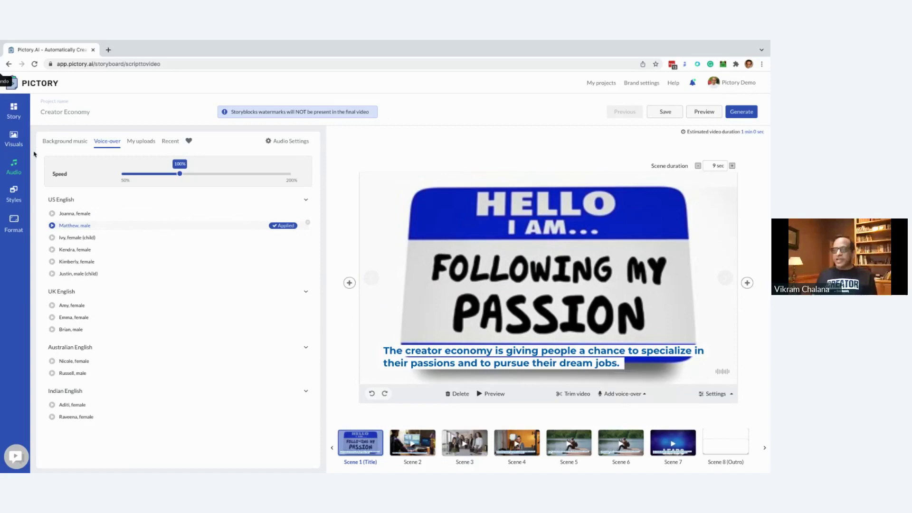
pyautogui.click(15, 110)
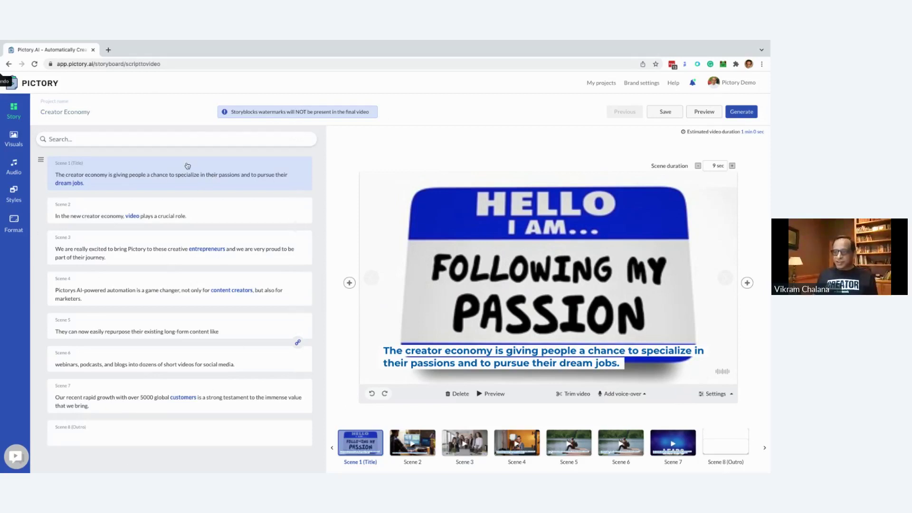
pyautogui.click(627, 394)
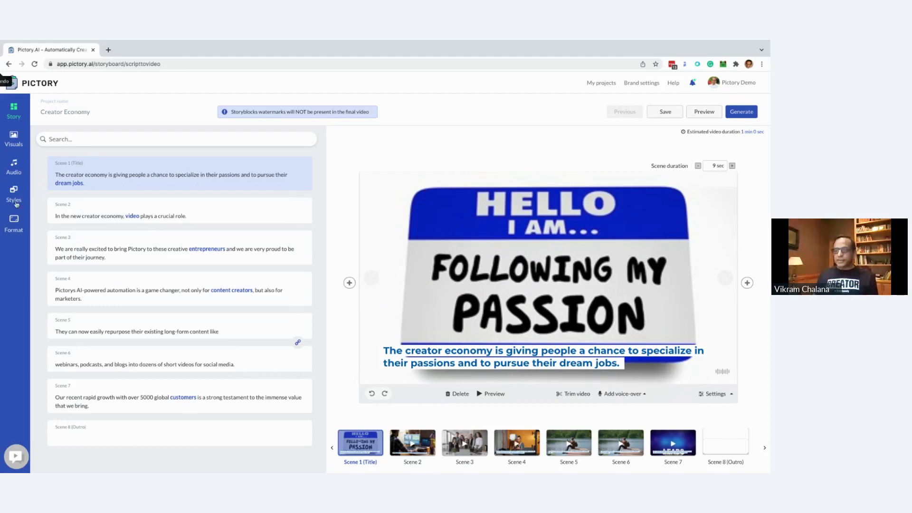
# - Show the uploaded voice-over files and check the scope options offered for the three most recent ones
pyautogui.click(10, 167)
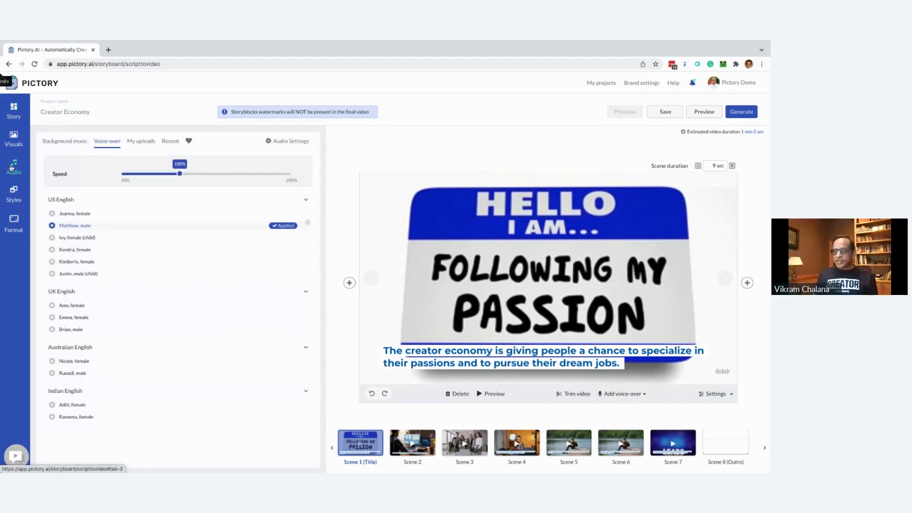
pyautogui.click(140, 142)
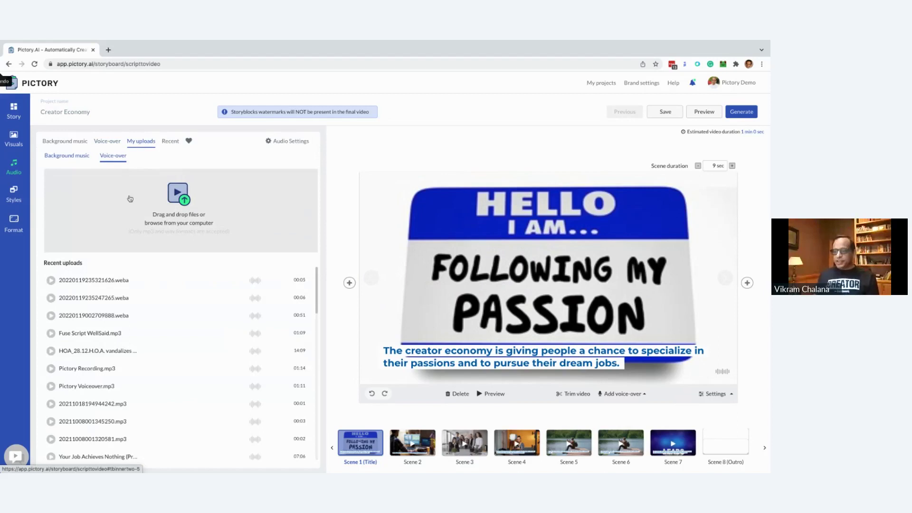
pyautogui.moveTo(113, 316)
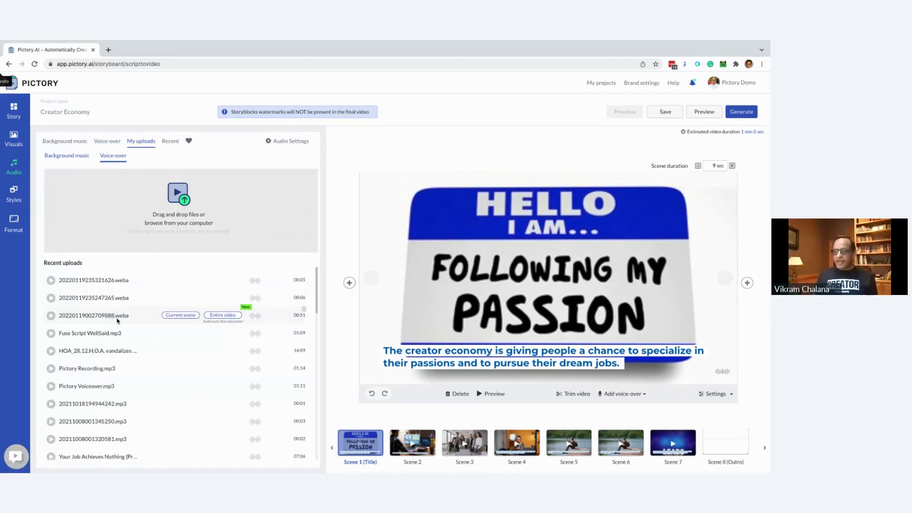
pyautogui.moveTo(122, 291)
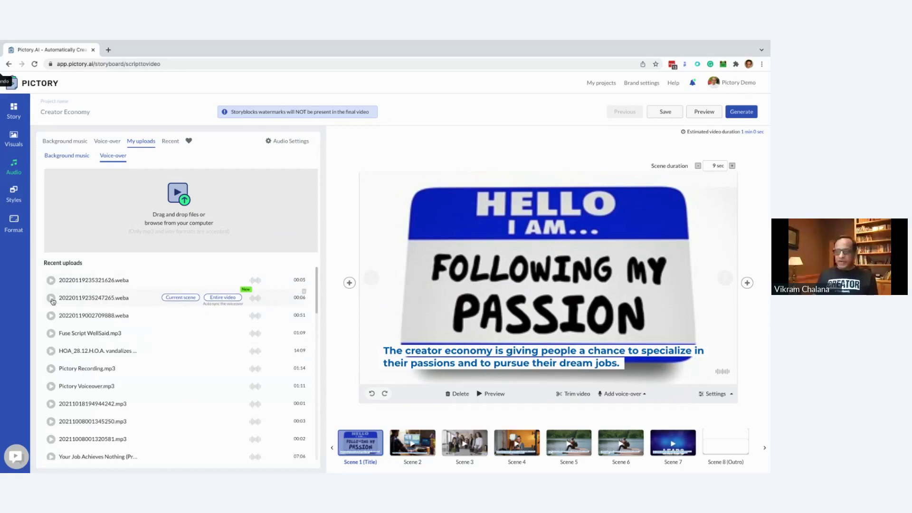
pyautogui.moveTo(54, 288)
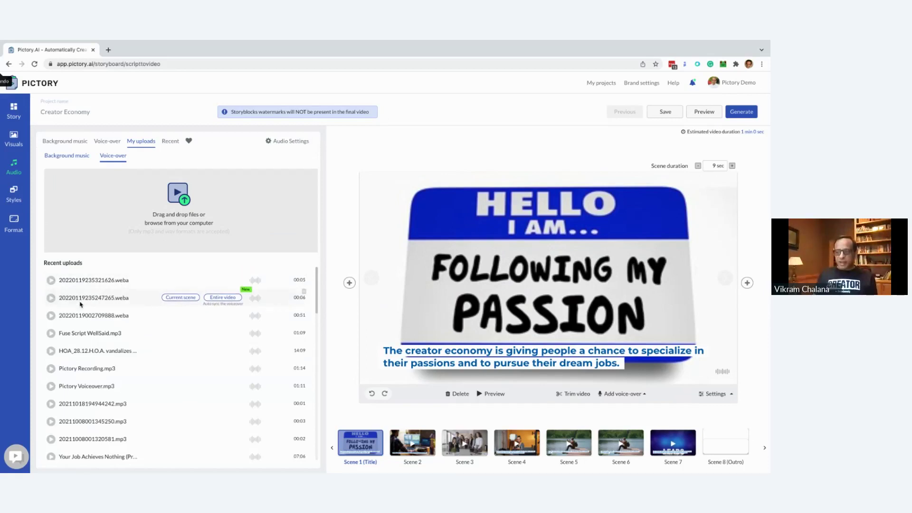
pyautogui.moveTo(302, 286)
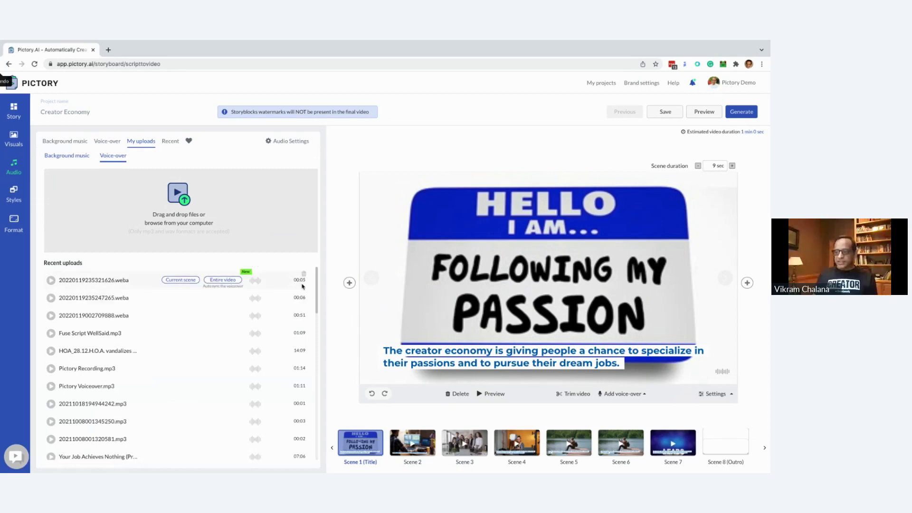
pyautogui.moveTo(299, 316)
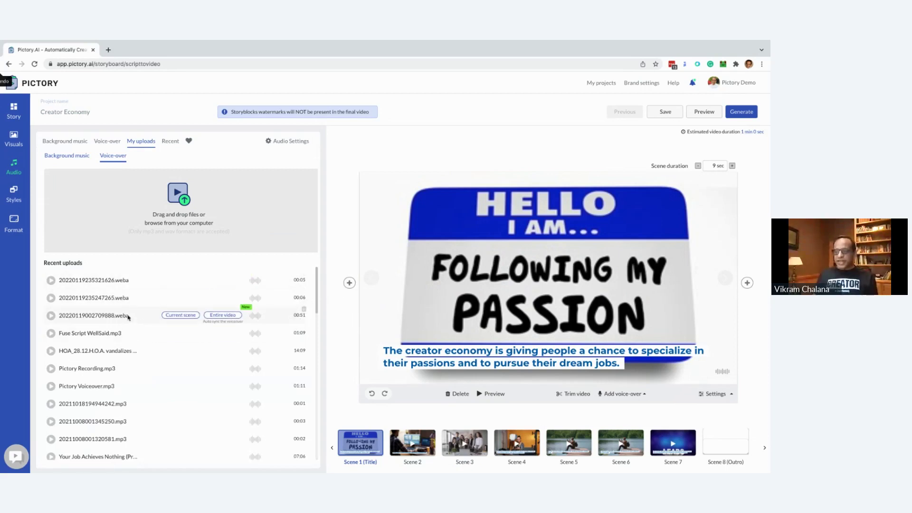
# - Apply the uploaded voice-over 20220119002709888.weba to the entire video as not including intro and outro, and pause its preview
pyautogui.click(412, 444)
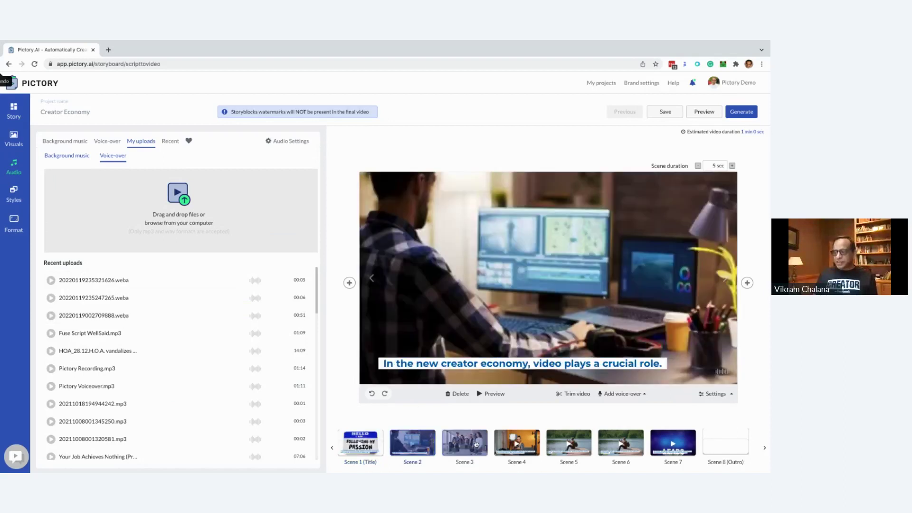
pyautogui.click(465, 446)
pyautogui.click(359, 457)
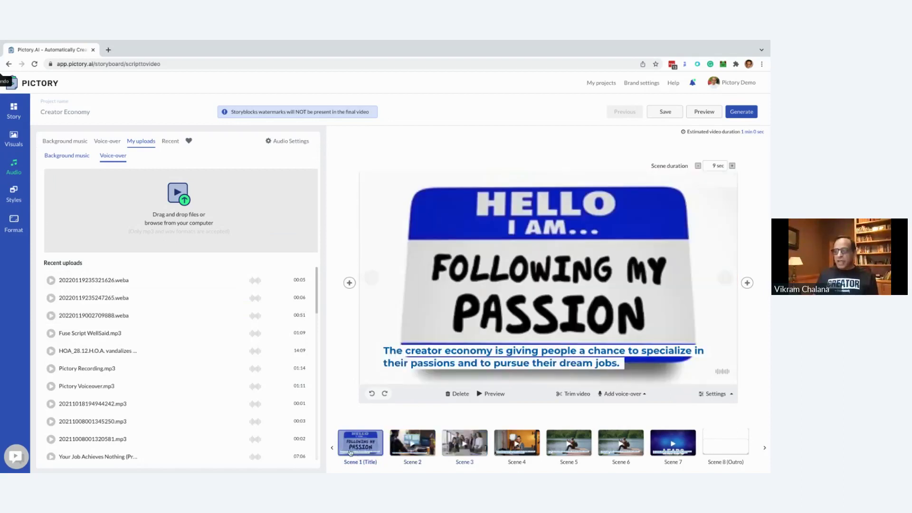
pyautogui.moveTo(231, 320)
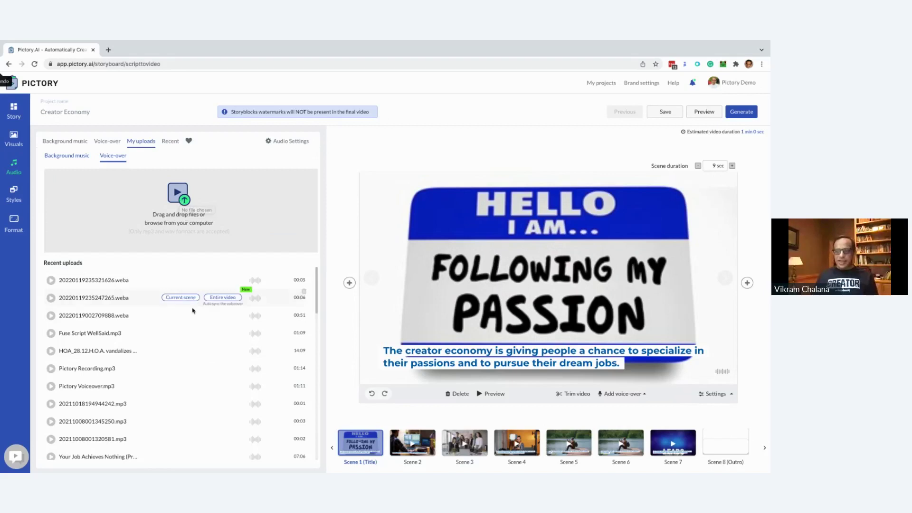
pyautogui.moveTo(118, 318)
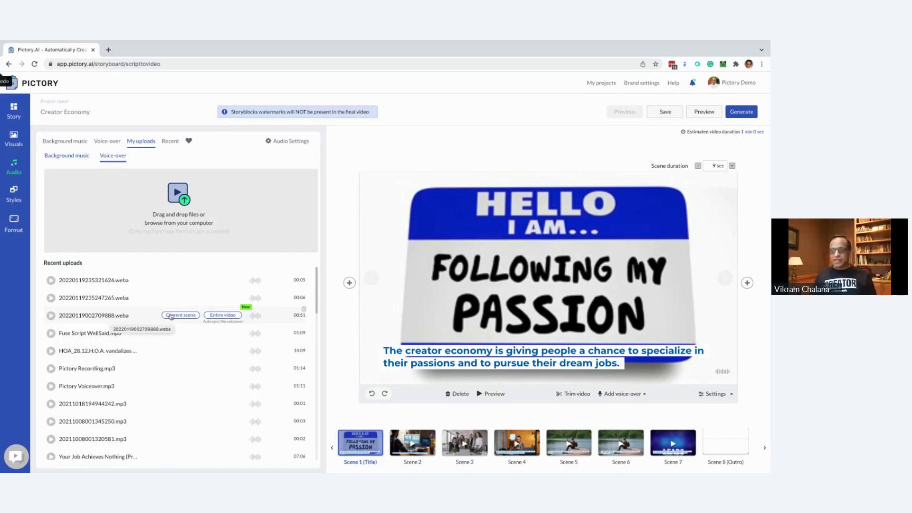
pyautogui.click(226, 316)
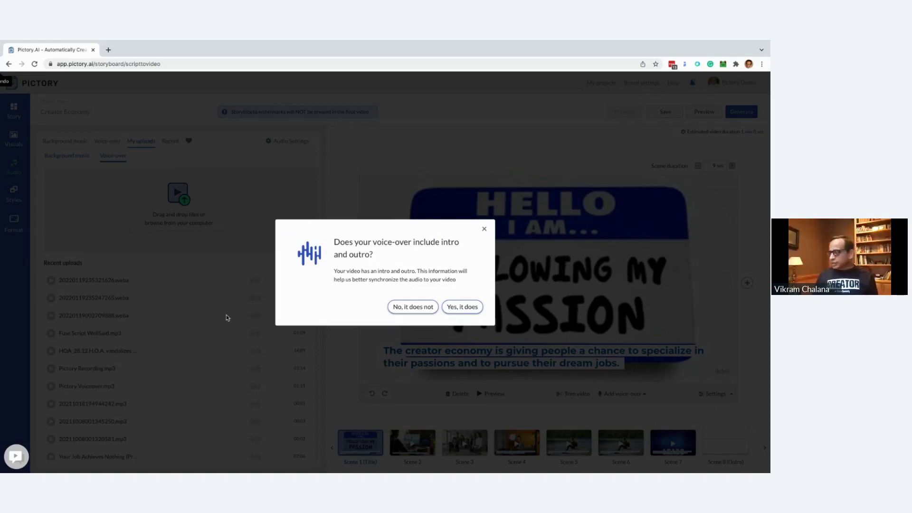
pyautogui.click(416, 308)
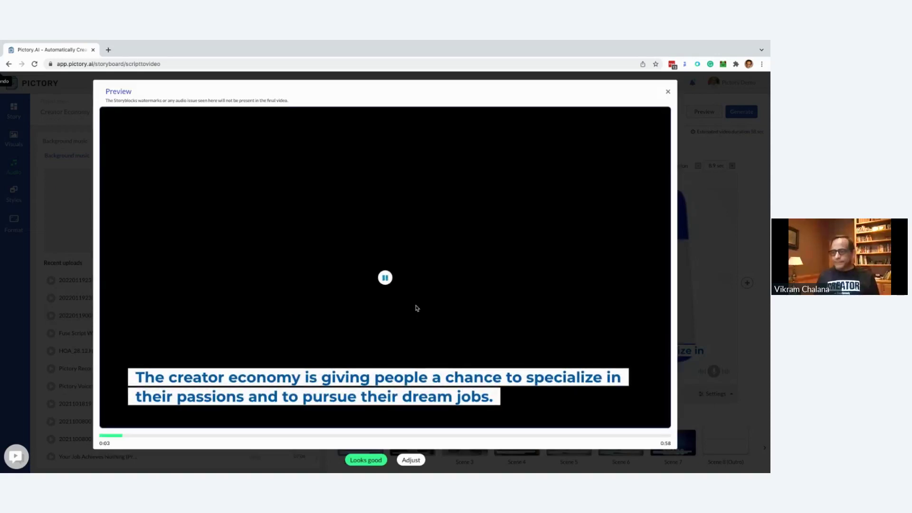
pyautogui.click(385, 278)
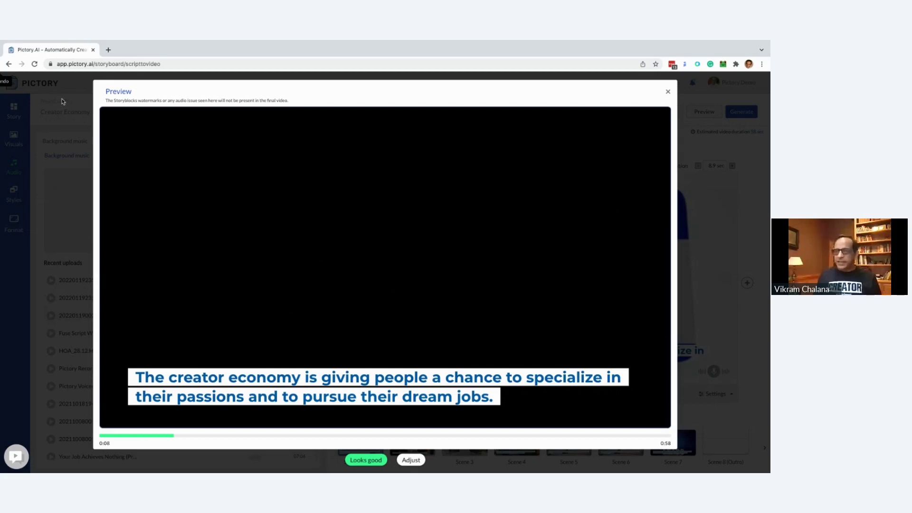
# - Close the browser tab, load app.pictory.ai in a new full-screen Chrome window and reopen the recent Creator Economy project
pyautogui.click(94, 50)
pyautogui.moveTo(129, 448)
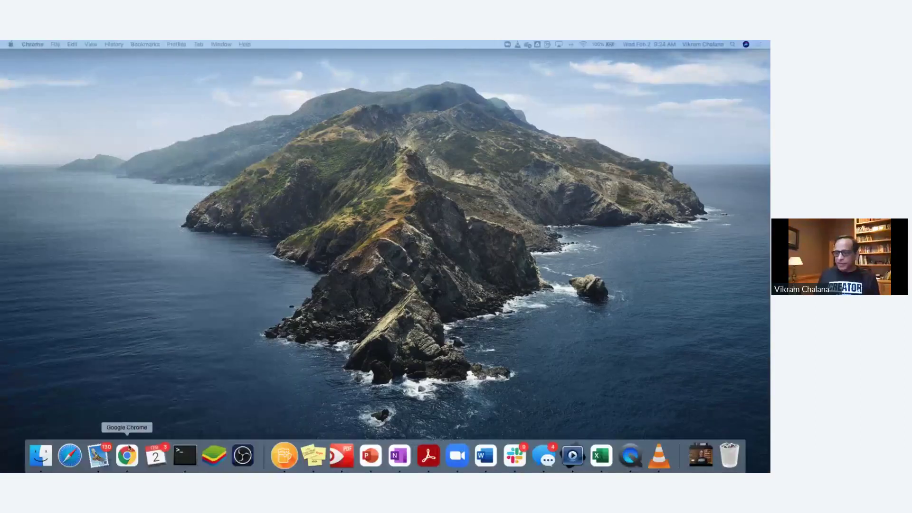
pyautogui.rightClick(129, 463)
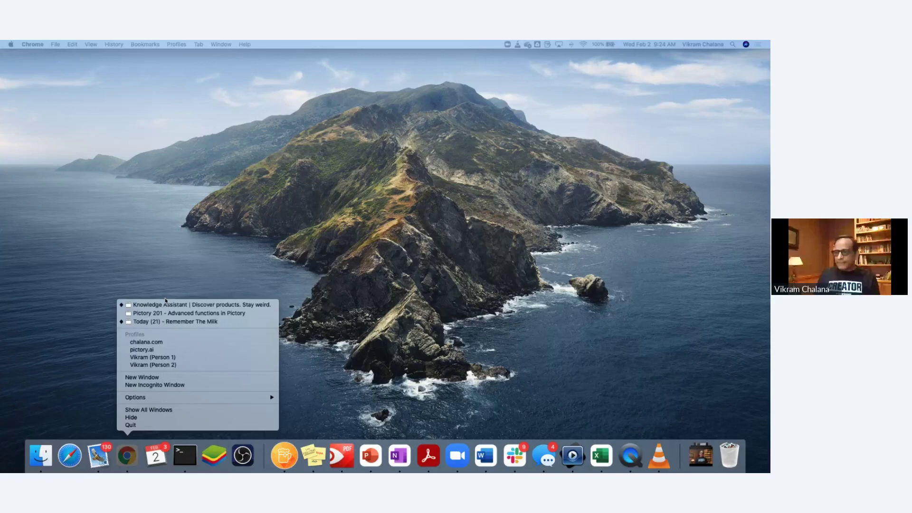
pyautogui.click(162, 381)
pyautogui.write('ap')
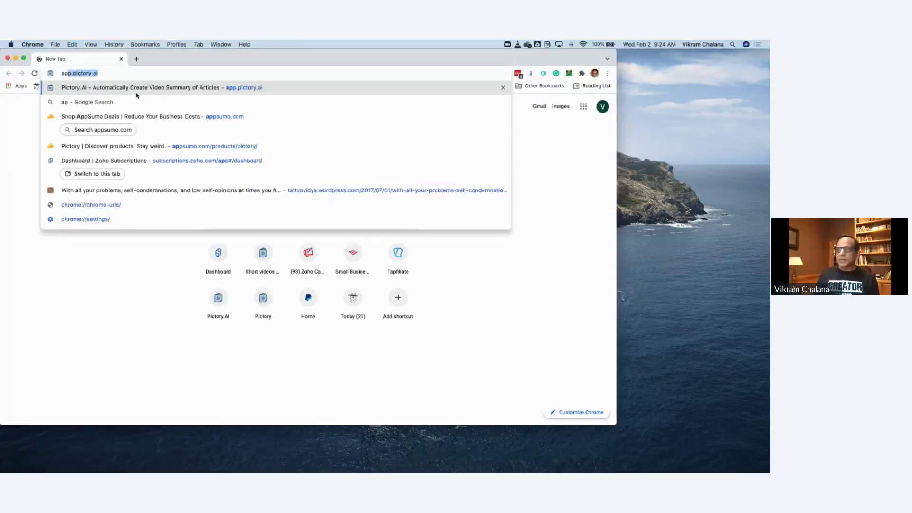
pyautogui.write('p')
pyautogui.press('Return')
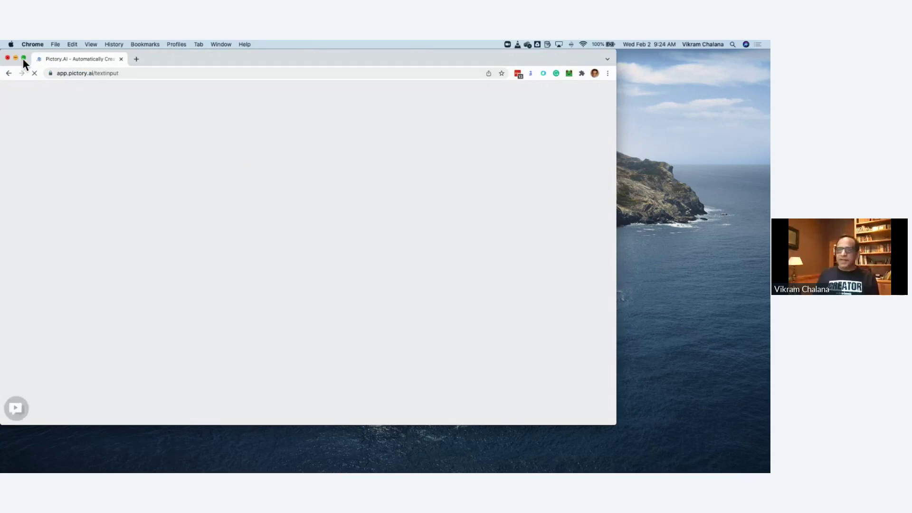
pyautogui.click(23, 57)
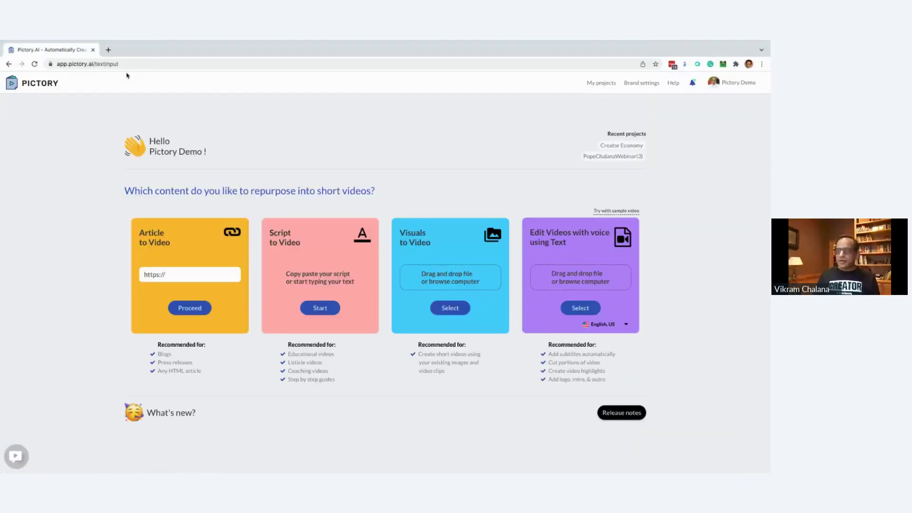
pyautogui.click(627, 146)
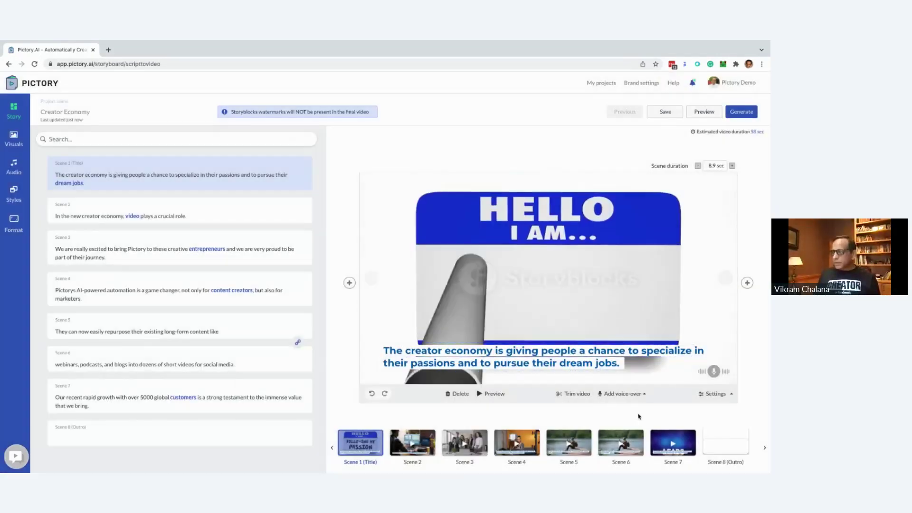
# - Adjust the voice-over from scene 1, moving the boundaries between scenes 1 and 2 and scenes 2 and 3 slightly earlier
pyautogui.click(638, 394)
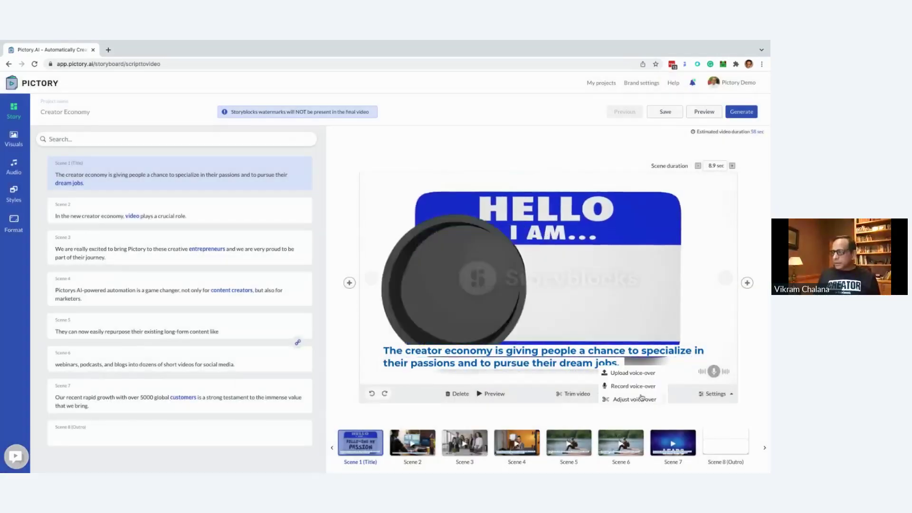
pyautogui.click(642, 399)
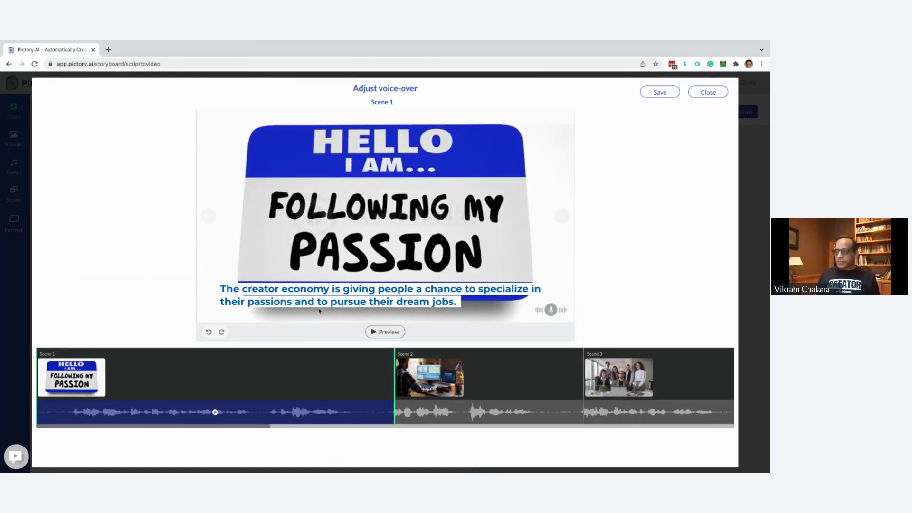
pyautogui.moveTo(215, 414)
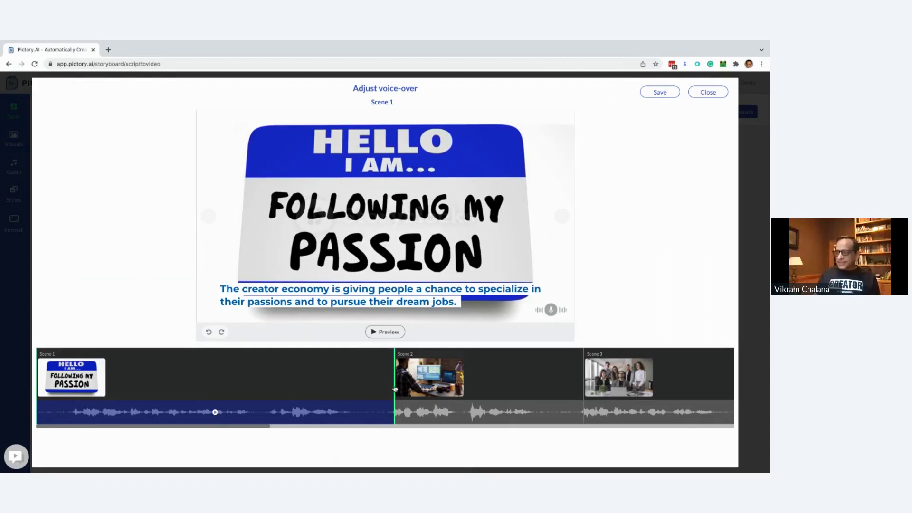
pyautogui.moveTo(394, 388); pyautogui.dragTo(384, 388)
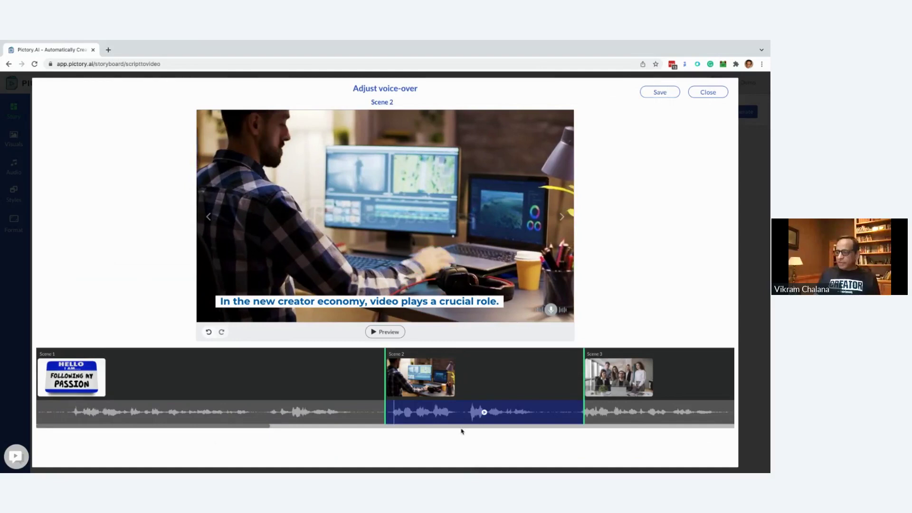
pyautogui.click(485, 412)
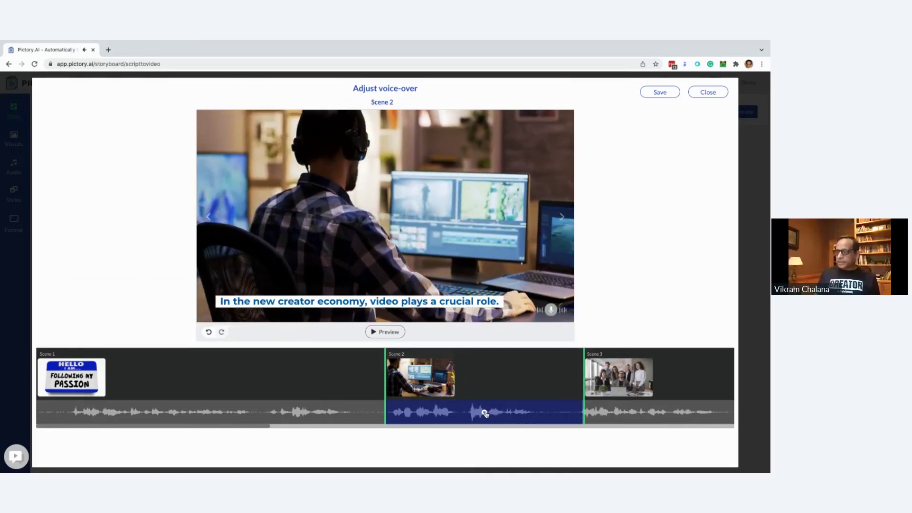
pyautogui.moveTo(584, 380); pyautogui.dragTo(574, 380)
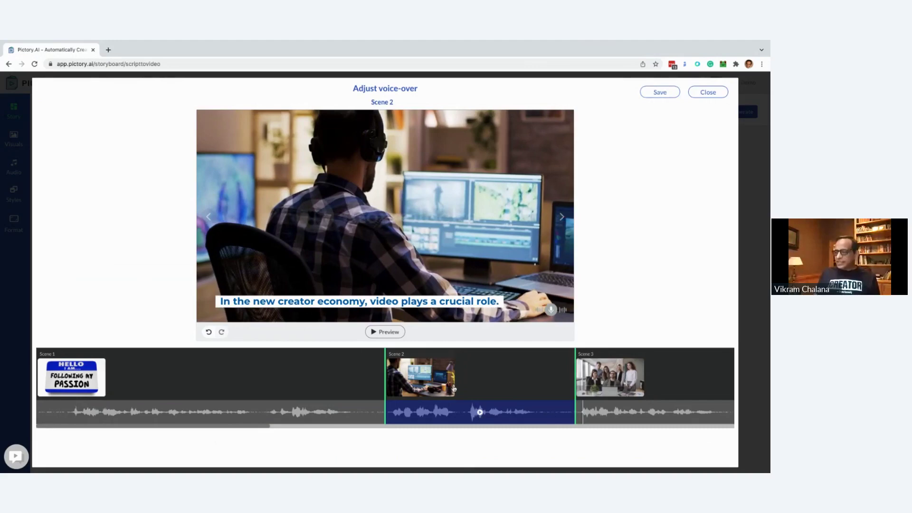
# - Select scene 3's voice-over segment on the adjustment timeline
pyautogui.hscroll(6, 454, 389)
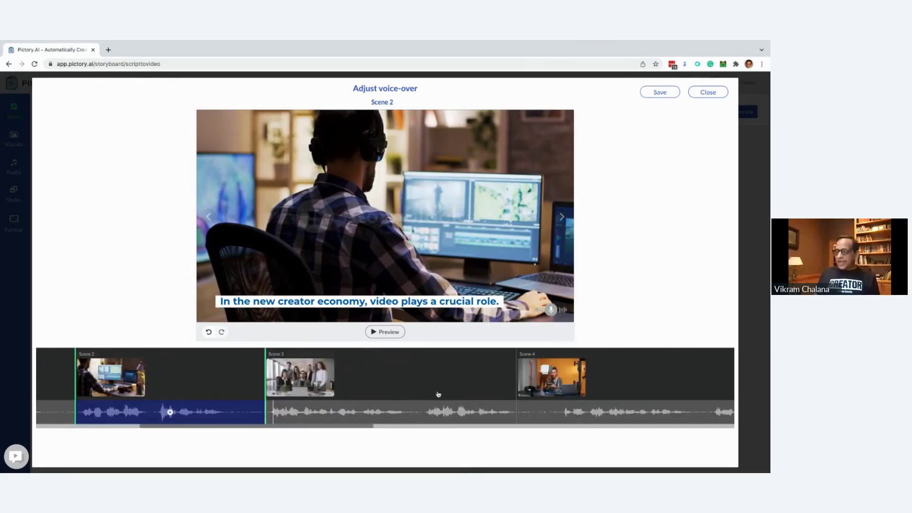
pyautogui.hscroll(1, 413, 387)
pyautogui.click(399, 399)
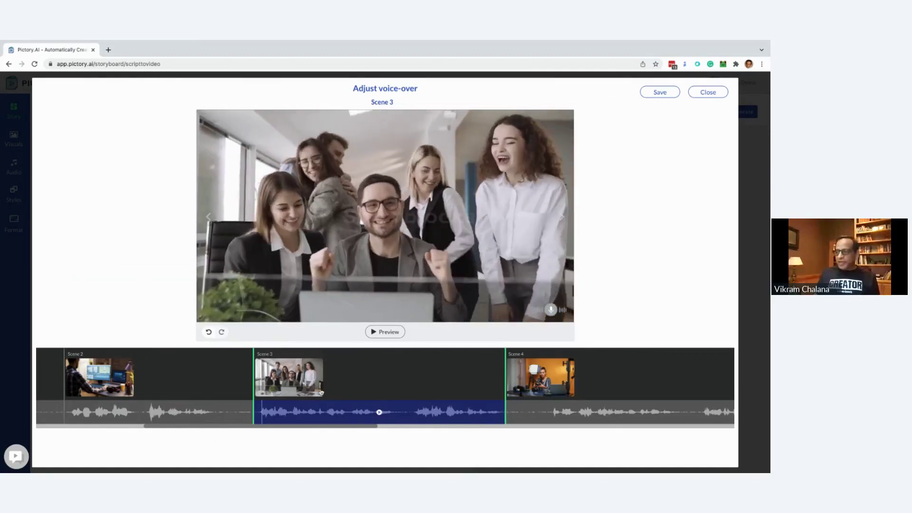
# - Tighten scene 4's voice-over segment by starting it slightly later and ending it slightly earlier on the adjustment timeline
pyautogui.hscroll(5, 395, 387)
pyautogui.click(393, 384)
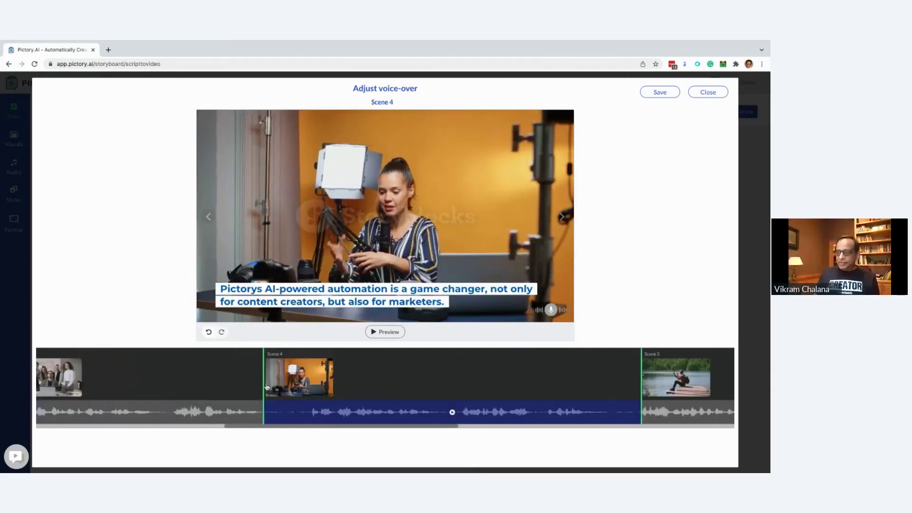
pyautogui.moveTo(269, 387); pyautogui.dragTo(280, 387)
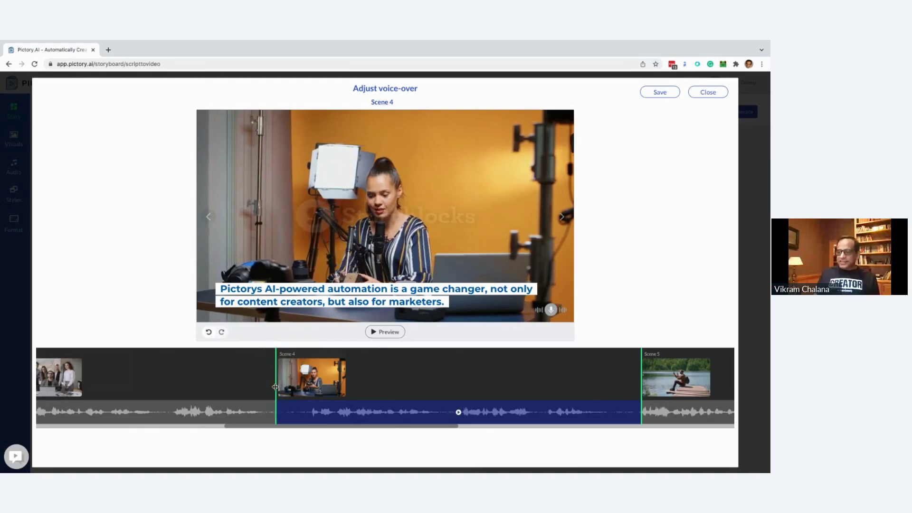
pyautogui.hscroll(5, 489, 393)
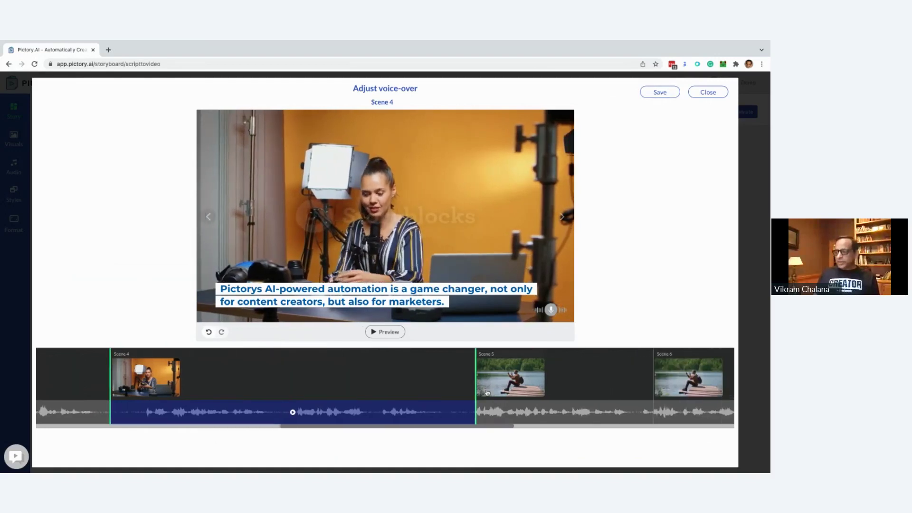
pyautogui.moveTo(475, 386); pyautogui.dragTo(456, 383)
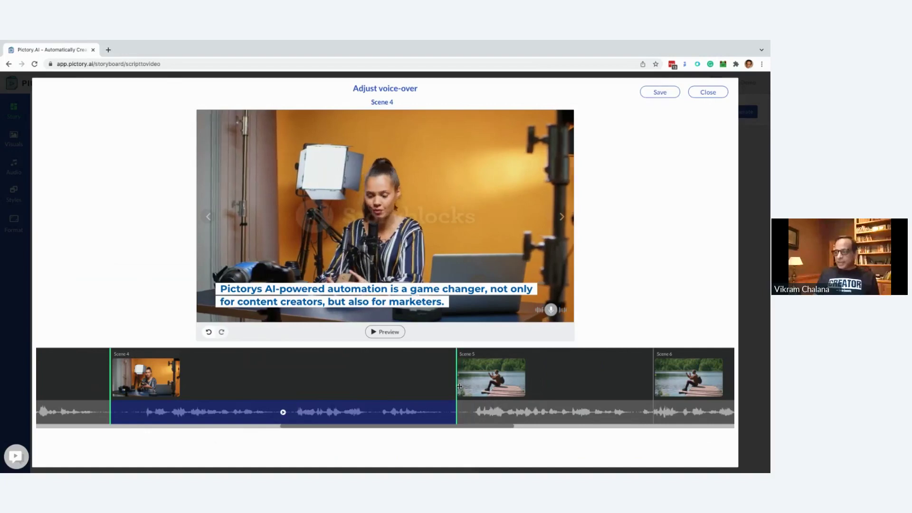
# - Move the voice-over boundary between scenes 6 and 7 slightly earlier and select scene 7's segment
pyautogui.hscroll(3, 584, 382)
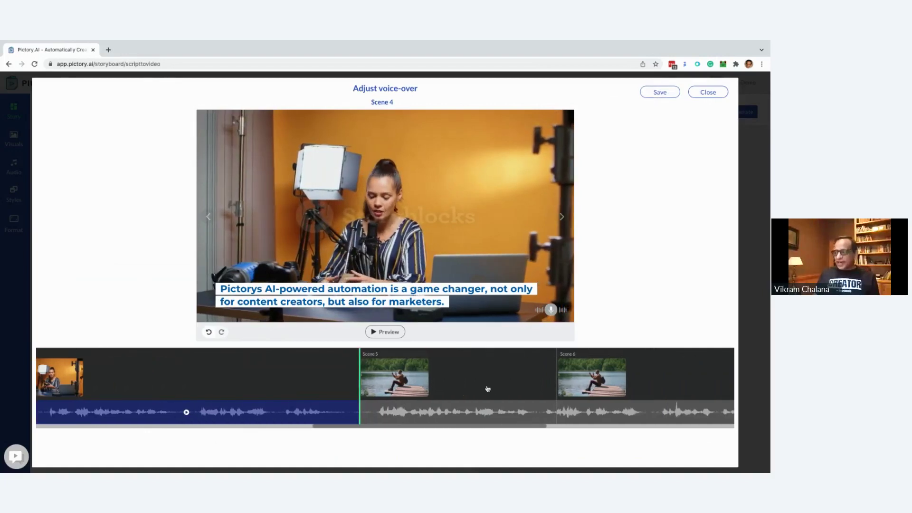
pyautogui.click(487, 388)
pyautogui.click(665, 389)
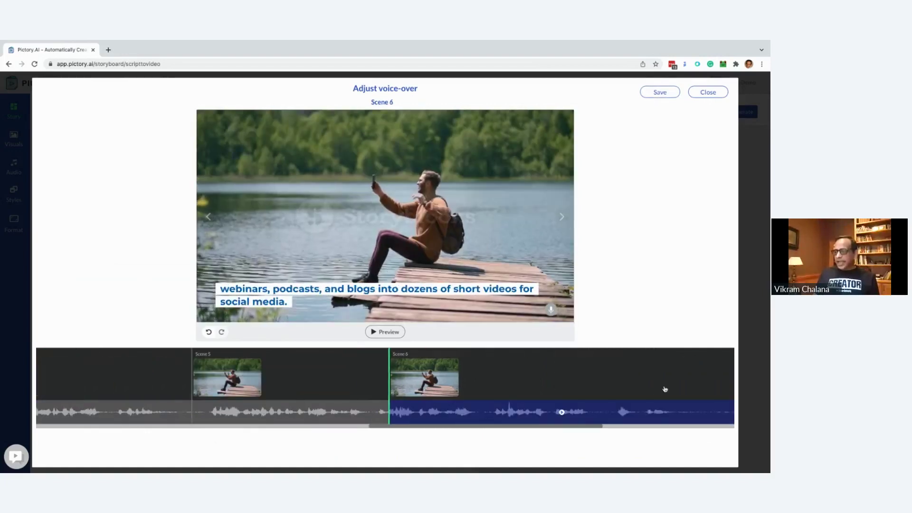
pyautogui.hscroll(5, 558, 375)
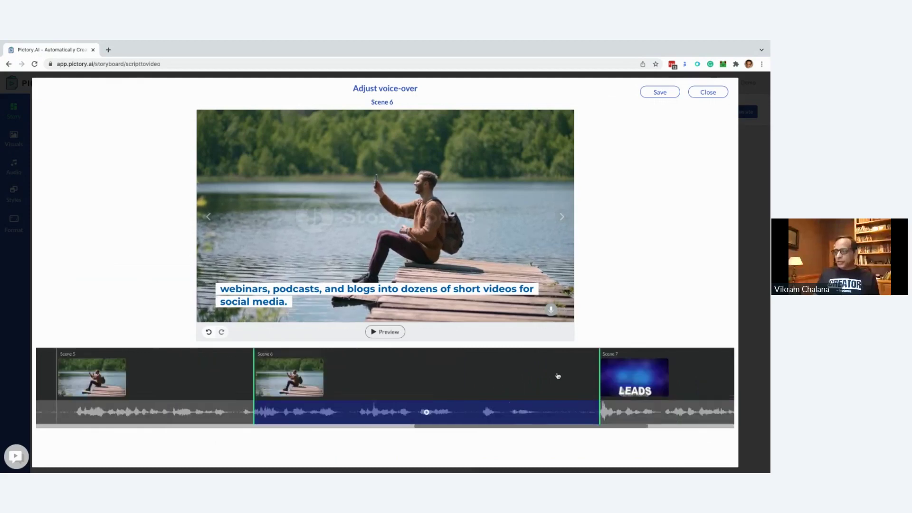
pyautogui.moveTo(342, 385); pyautogui.dragTo(331, 384)
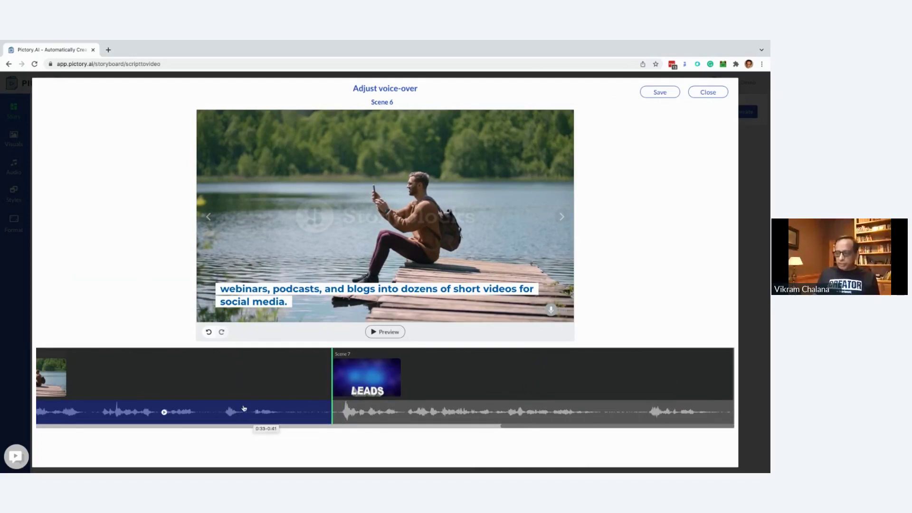
pyautogui.click(471, 375)
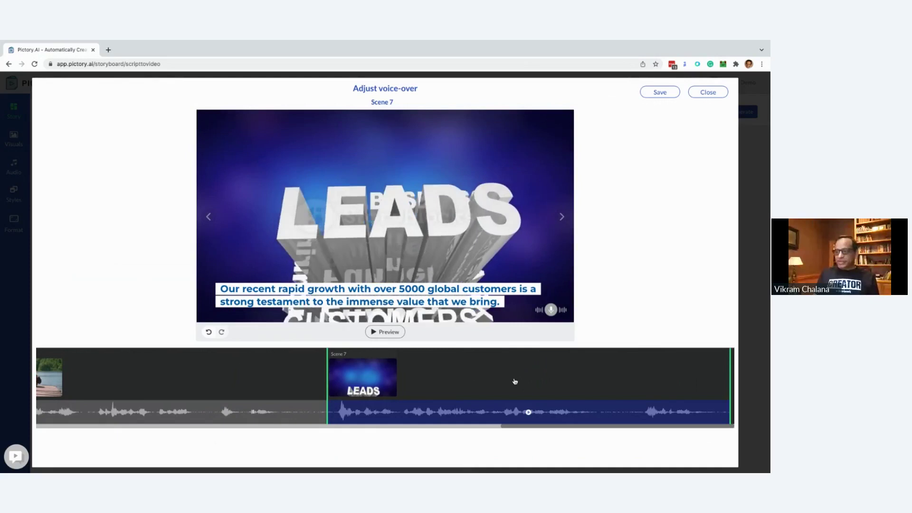
# - Review the voice-over segments from scene 7 back to scene 3, and close the voice-over adjustment without saving
pyautogui.hscroll(-5, 515, 382)
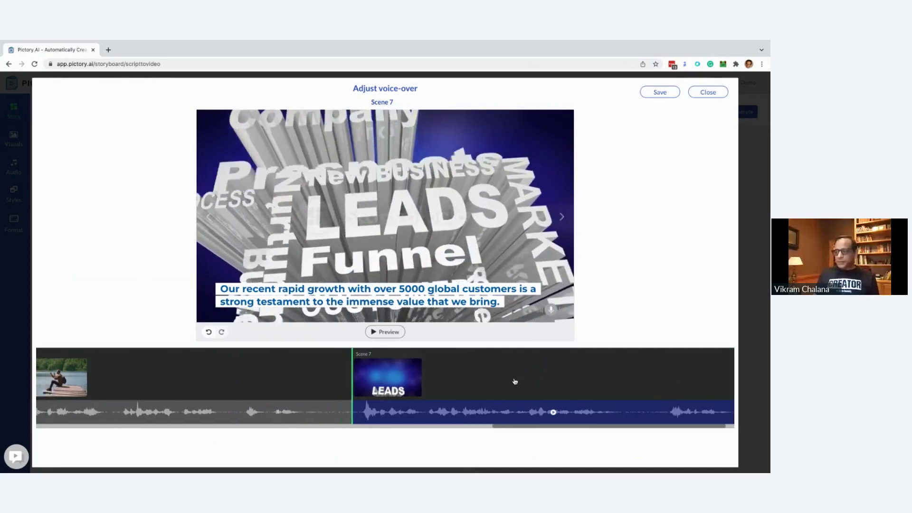
pyautogui.click(300, 369)
pyautogui.hscroll(-2, 279, 378)
pyautogui.hscroll(-3, 278, 378)
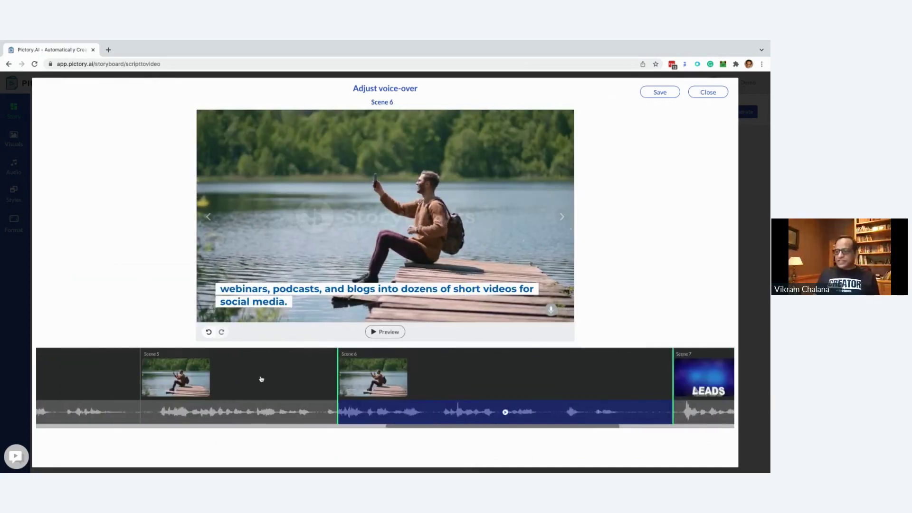
pyautogui.click(260, 379)
pyautogui.hscroll(-3, 226, 383)
pyautogui.hscroll(-3, 224, 384)
pyautogui.click(224, 384)
pyautogui.hscroll(-3, 224, 383)
pyautogui.hscroll(-1, 175, 379)
pyautogui.click(176, 378)
pyautogui.hscroll(-5, 184, 379)
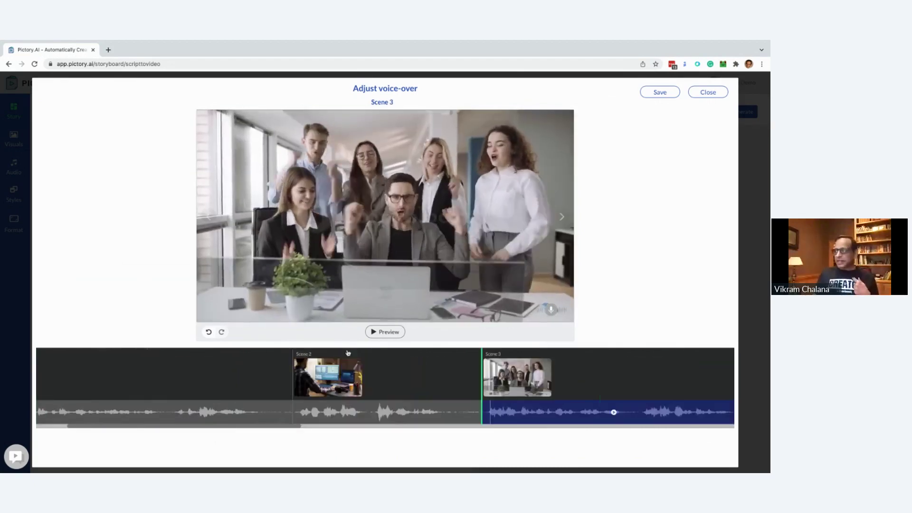
pyautogui.click(708, 92)
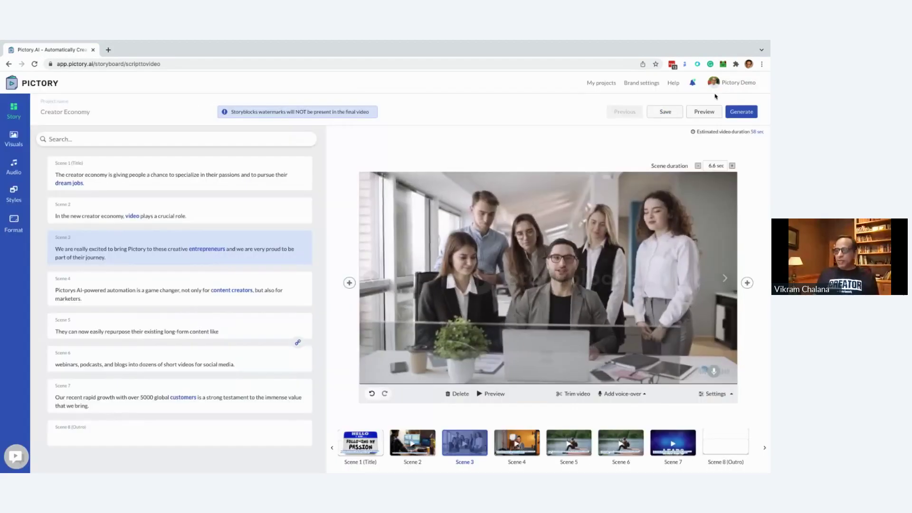
# - Remove the uploaded voice-over 20220119002709888.weba and reapply it to the entire video as not including intro and outro
pyautogui.click(14, 175)
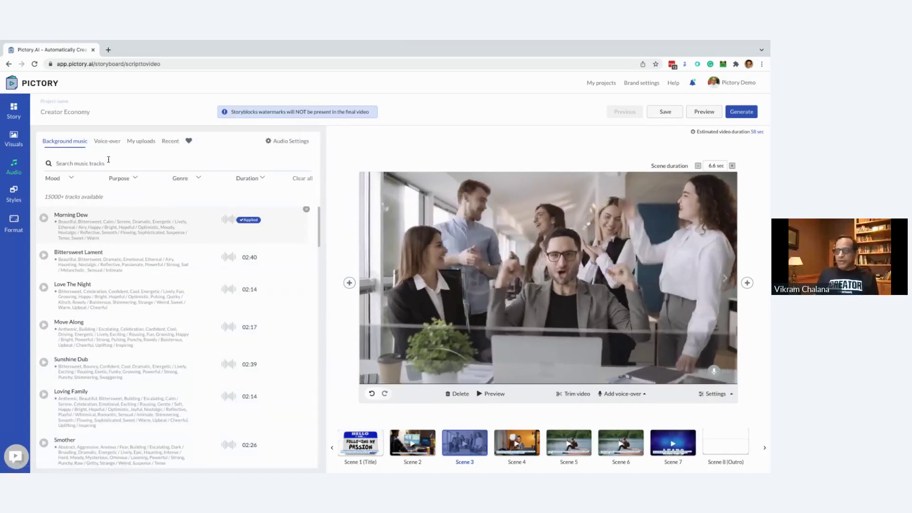
pyautogui.click(108, 142)
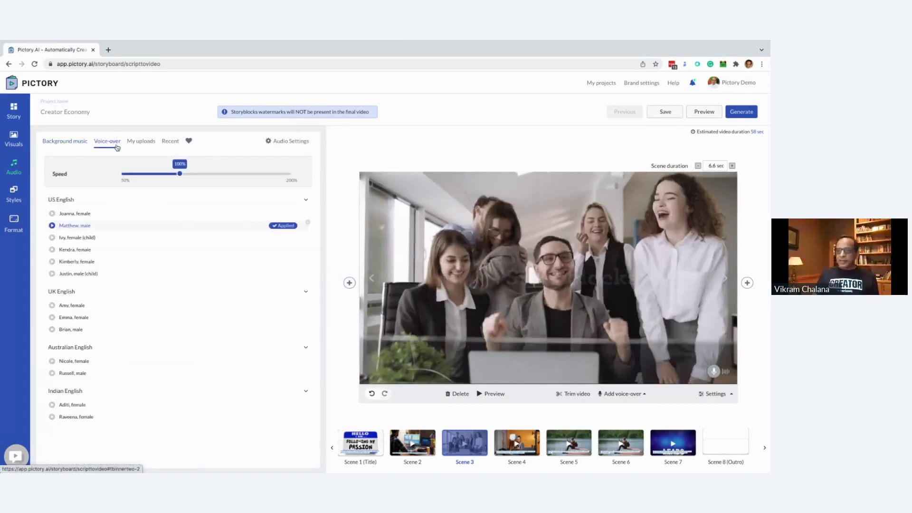
pyautogui.click(147, 142)
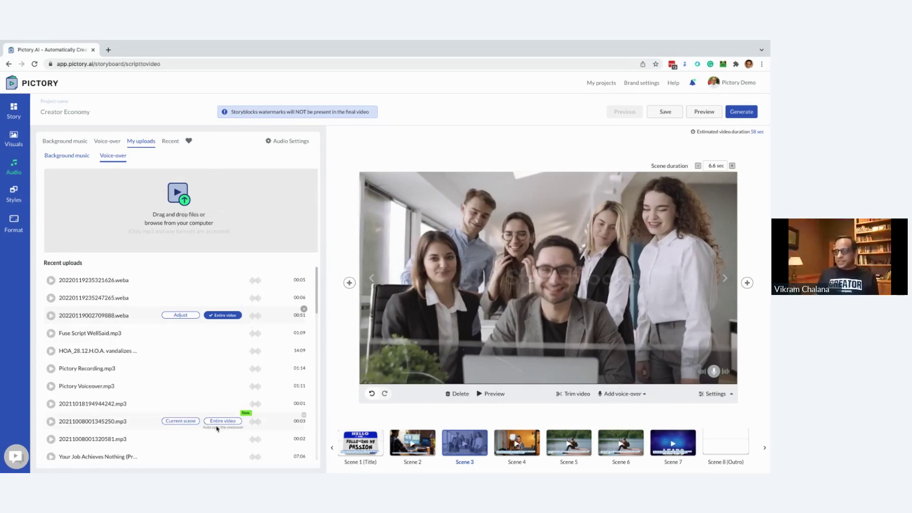
pyautogui.click(304, 310)
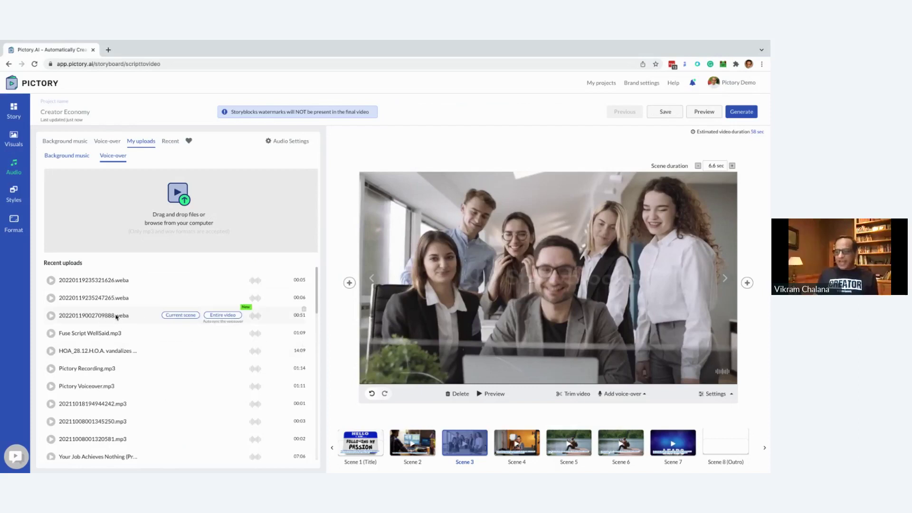
pyautogui.click(223, 316)
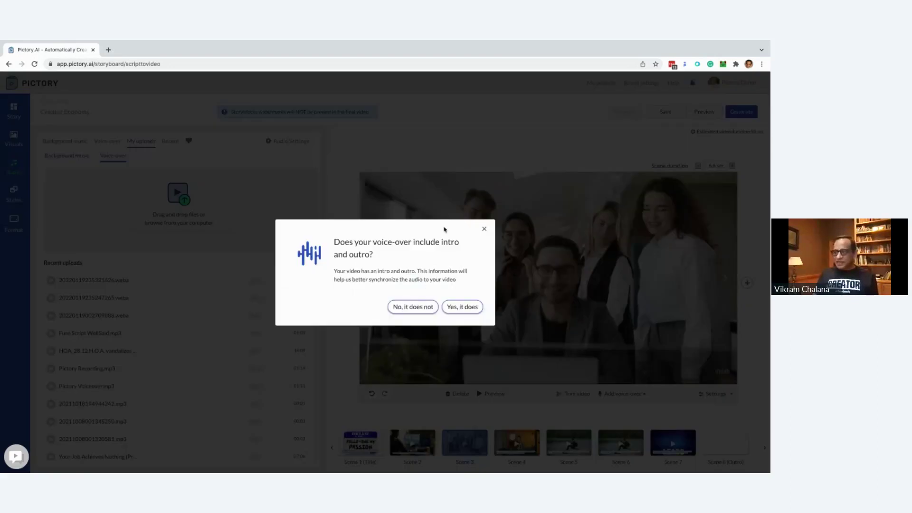
pyautogui.click(408, 308)
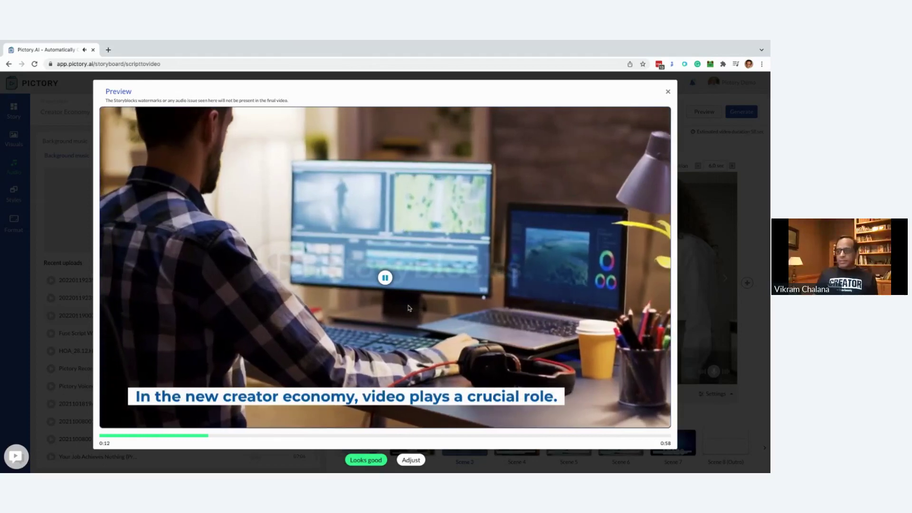
# - Open the voice-over adjustment from the preview, move scene 3's start slightly earlier, and close without saving
pyautogui.moveTo(353, 470)
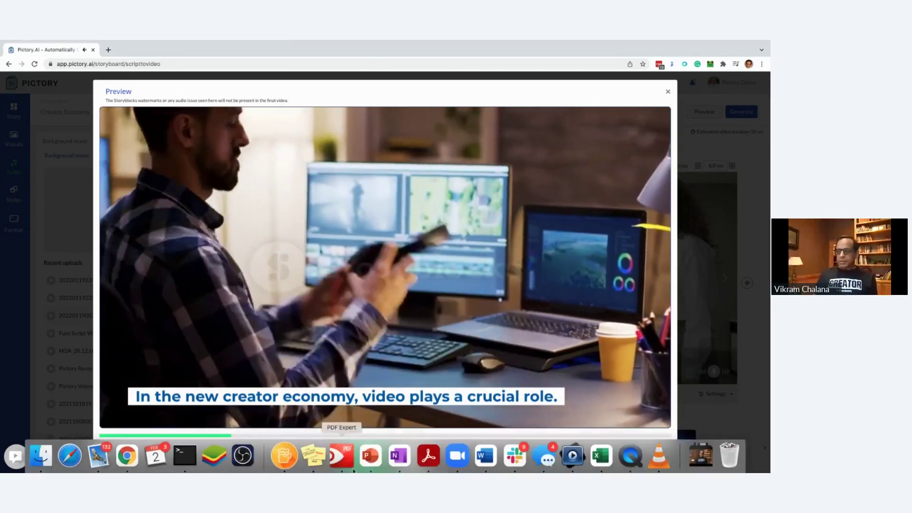
pyautogui.moveTo(352, 433)
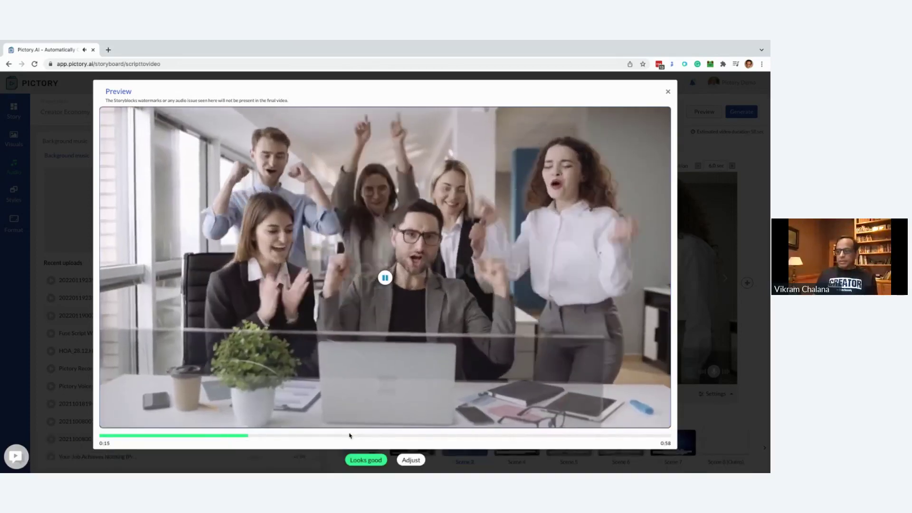
pyautogui.click(409, 461)
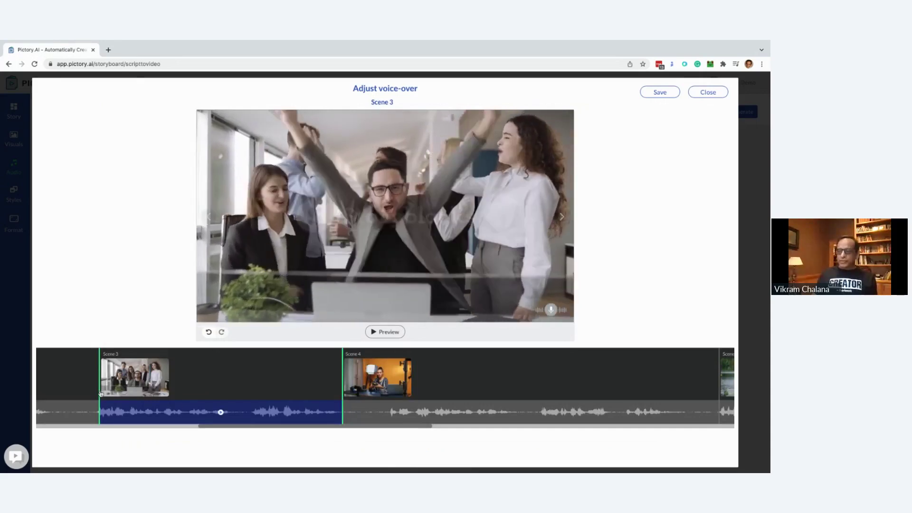
pyautogui.moveTo(95, 391); pyautogui.dragTo(92, 390)
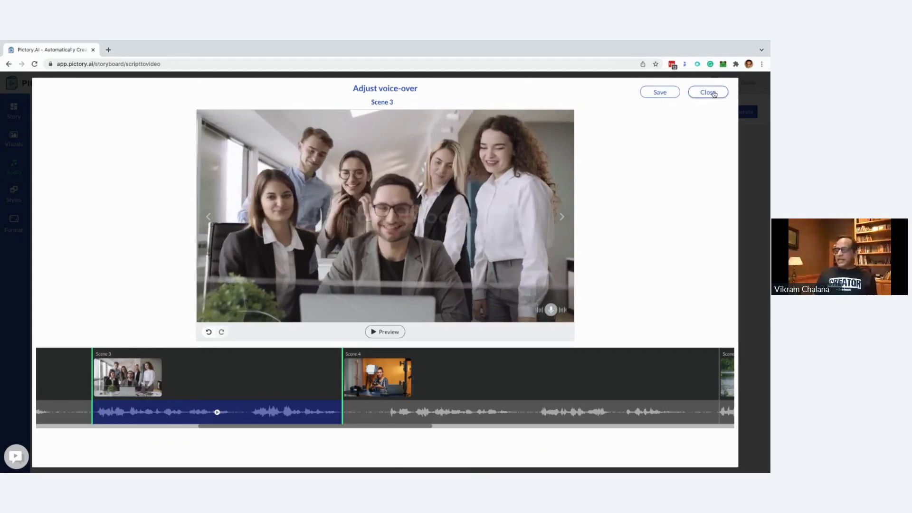
pyautogui.click(715, 93)
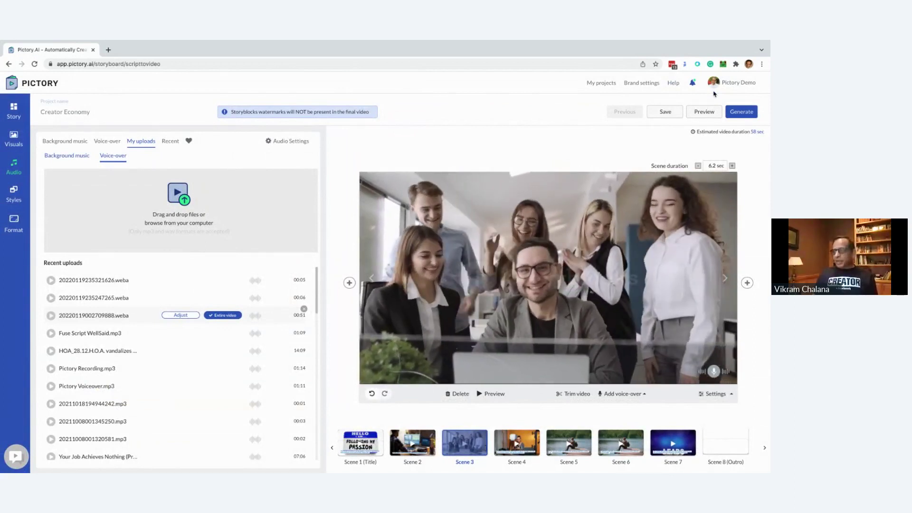
# - Leave the Creator Economy project for the home page and open the recent webinar project
pyautogui.moveTo(245, 419)
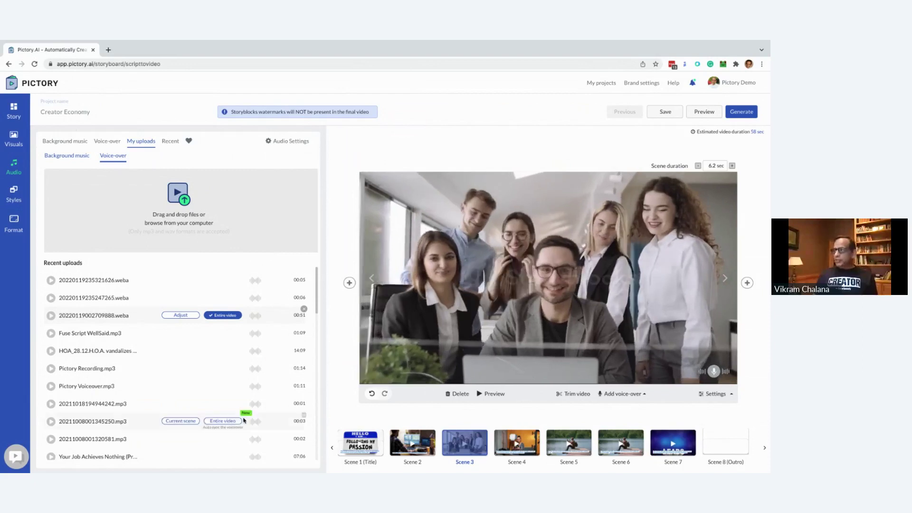
pyautogui.click(32, 87)
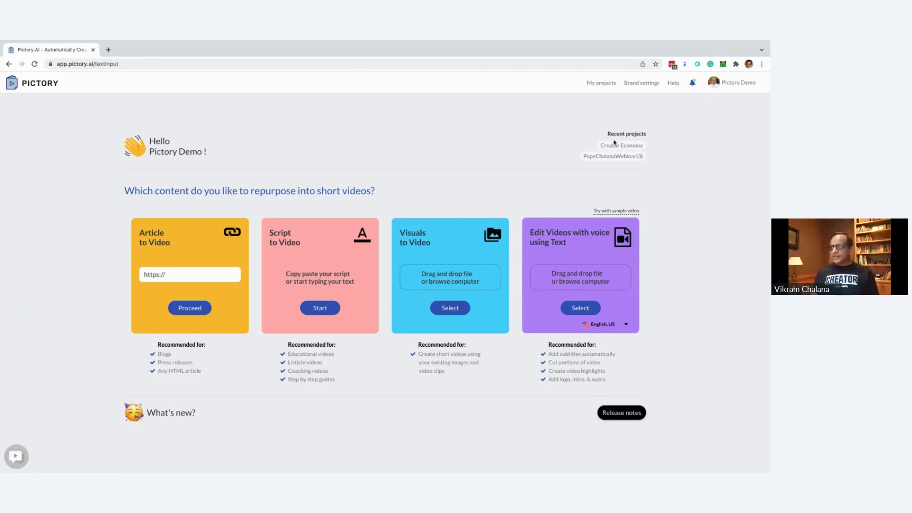
pyautogui.click(614, 157)
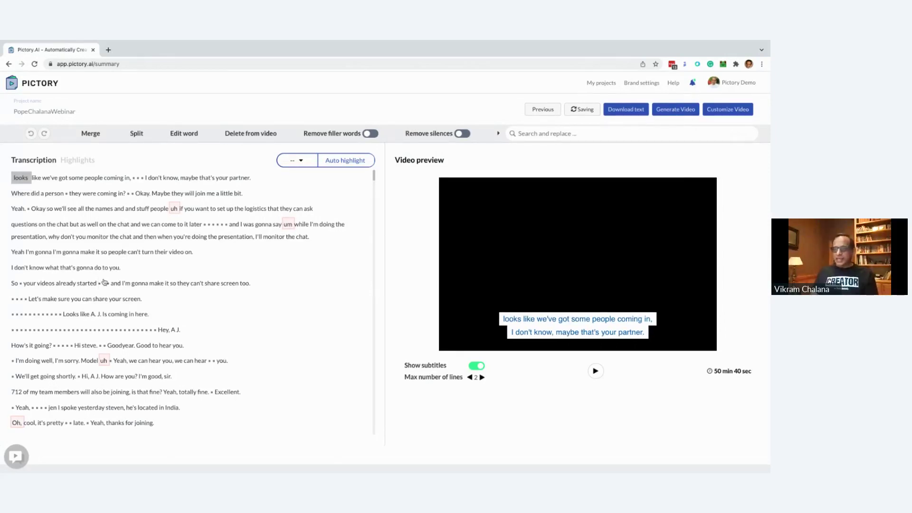
# - Delete the opening pre-webinar chatter from the video's transcript so it starts at "So I don't, I don't spend a lot of time"
pyautogui.click(44, 210)
pyautogui.click(45, 210)
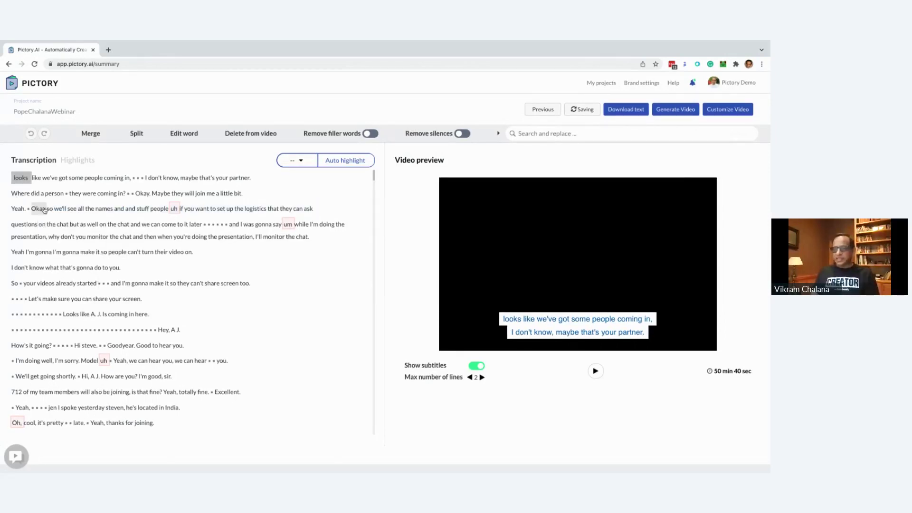
pyautogui.moveTo(20, 180); pyautogui.dragTo(49, 210)
pyautogui.moveTo(65, 244); pyautogui.dragTo(329, 246)
pyautogui.click(58, 263)
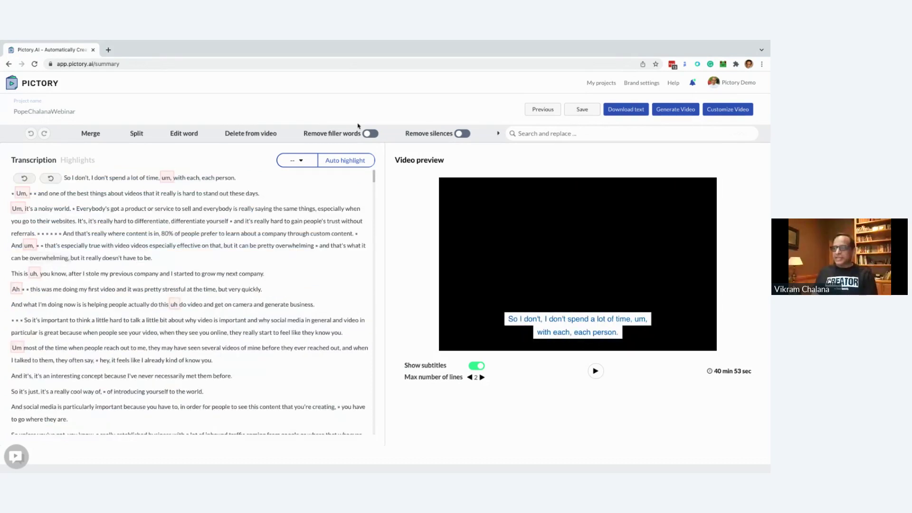
# - Remove all filler words and silences of more than 2 seconds from the webinar video
pyautogui.click(370, 134)
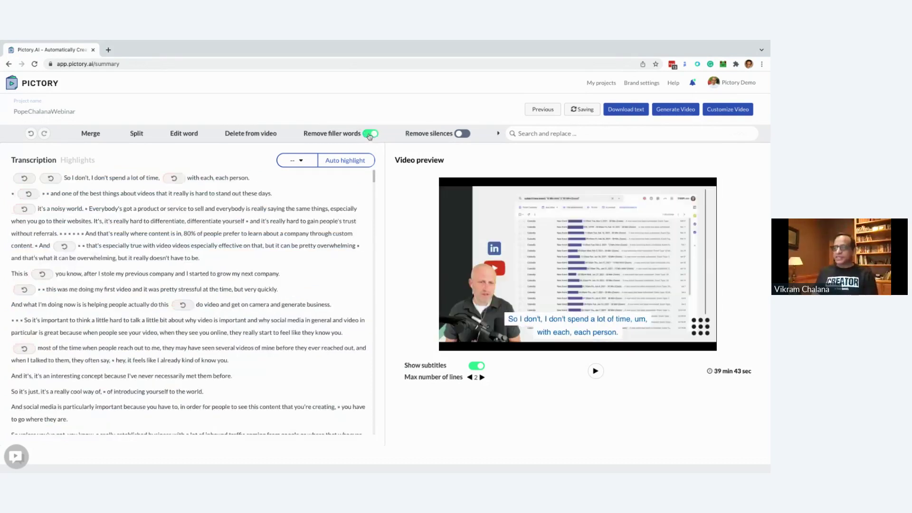
pyautogui.click(461, 133)
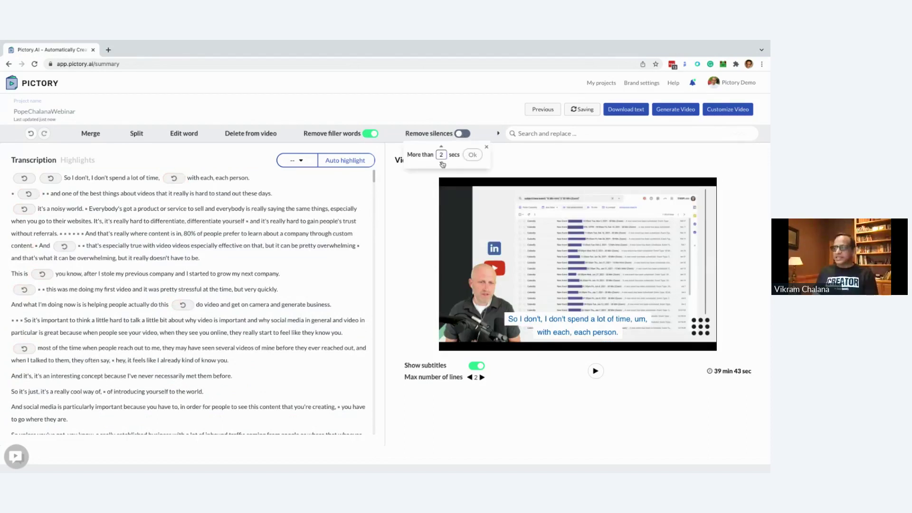
pyautogui.click(472, 155)
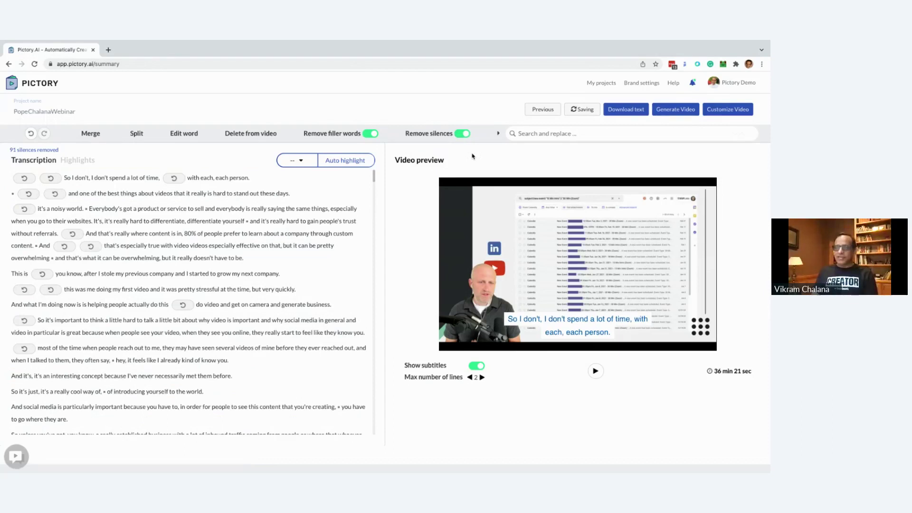
# - Replace every occurrence of "Victory" in the webinar transcript with "Pictory"
pyautogui.click(554, 134)
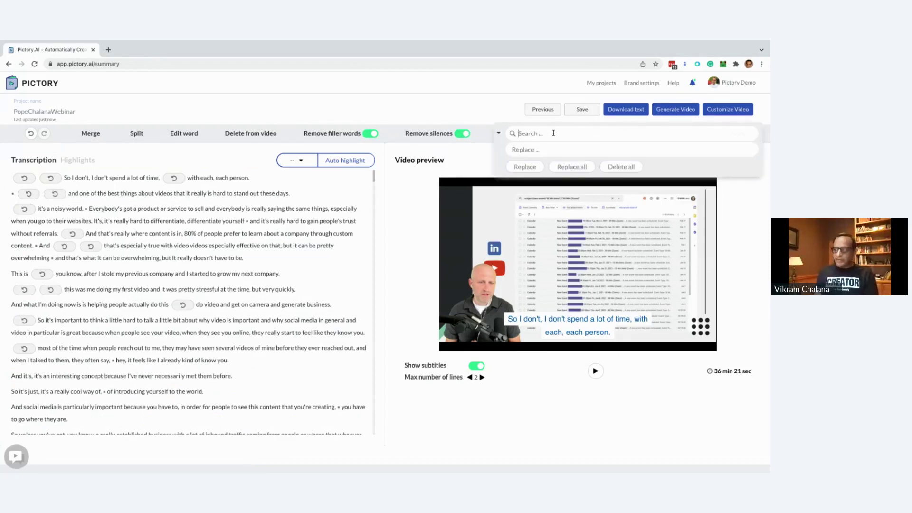
pyautogui.write('Vic')
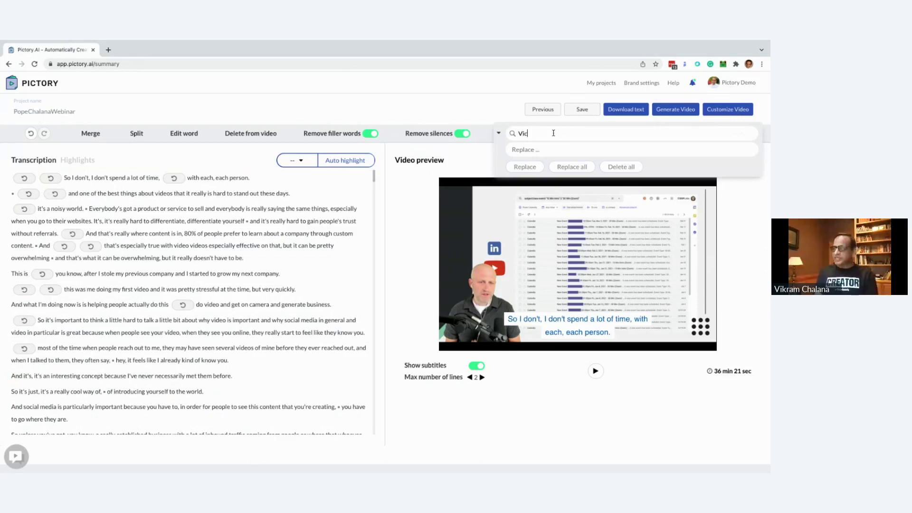
pyautogui.write('tory')
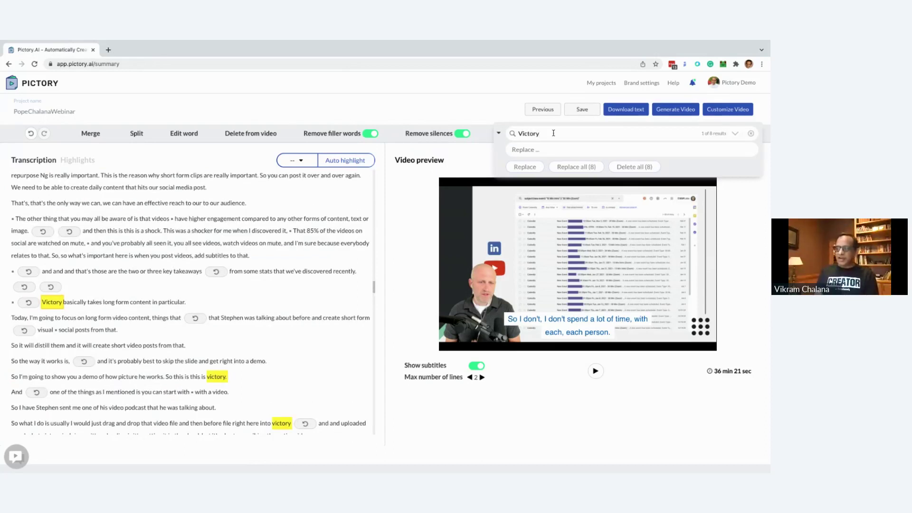
pyautogui.write('Pi')
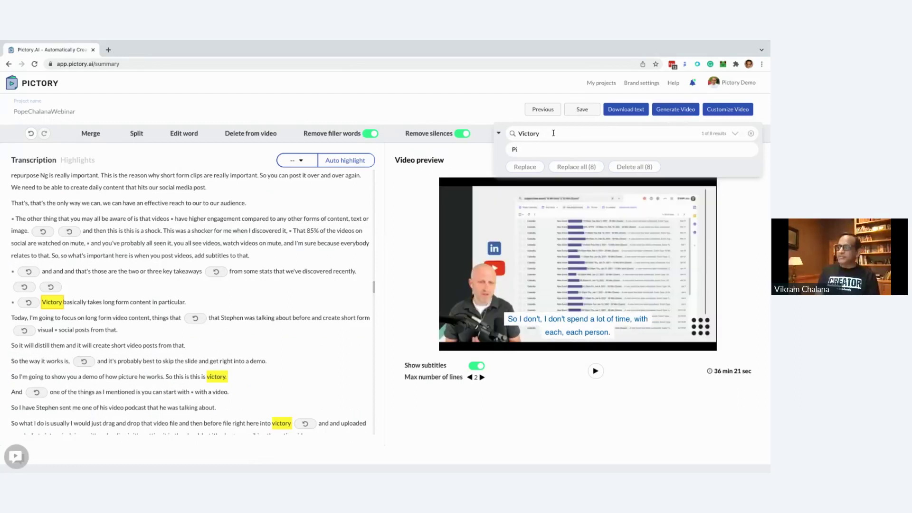
pyautogui.write('ctor')
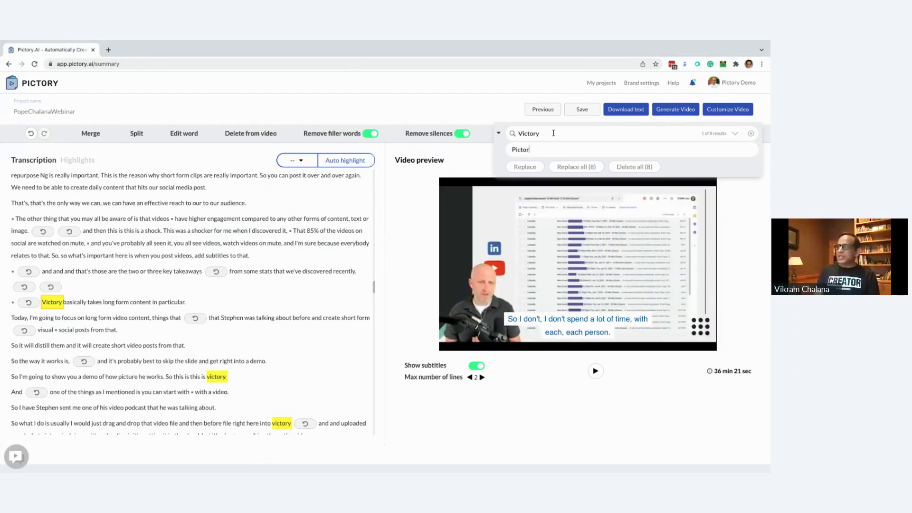
pyautogui.click(575, 167)
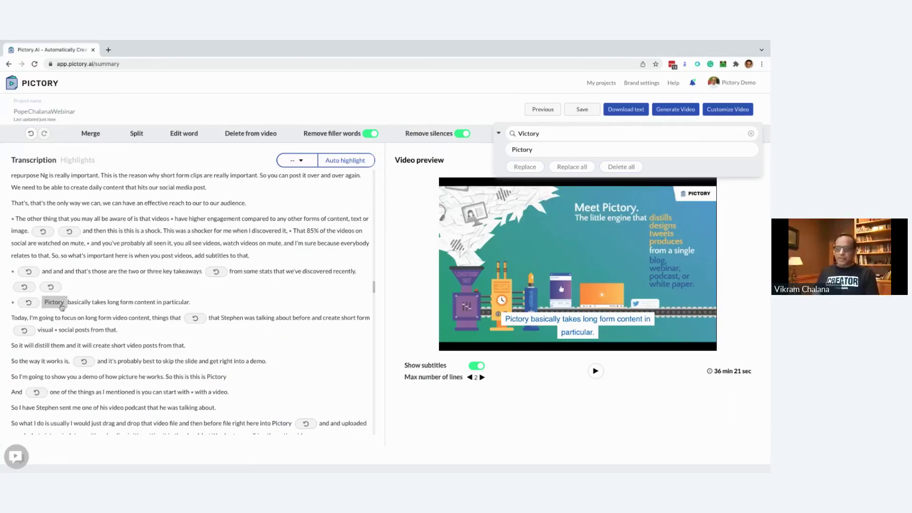
# - Open the first "differentiate," in the "noisy world" paragraph for editing, remove a letter and re-enter it
pyautogui.scroll(1, 62, 308)
pyautogui.scroll(1, 60, 328)
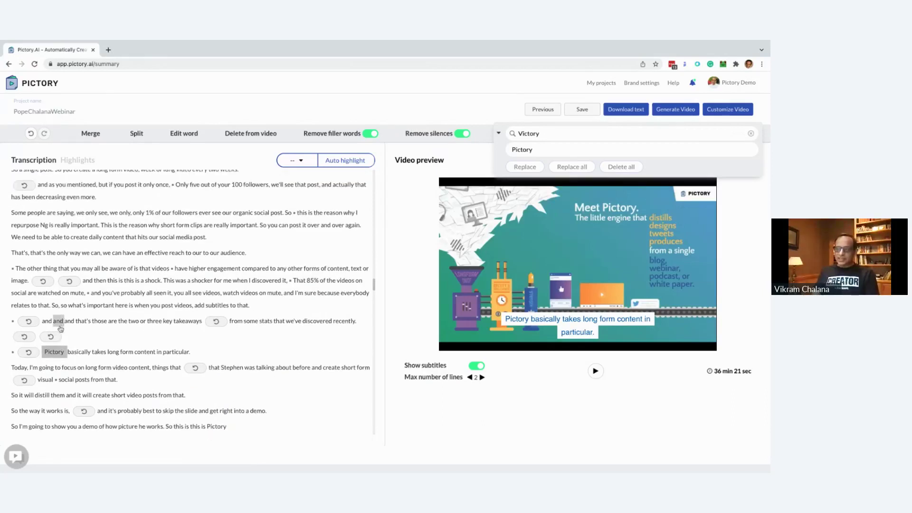
pyautogui.scroll(5, 60, 328)
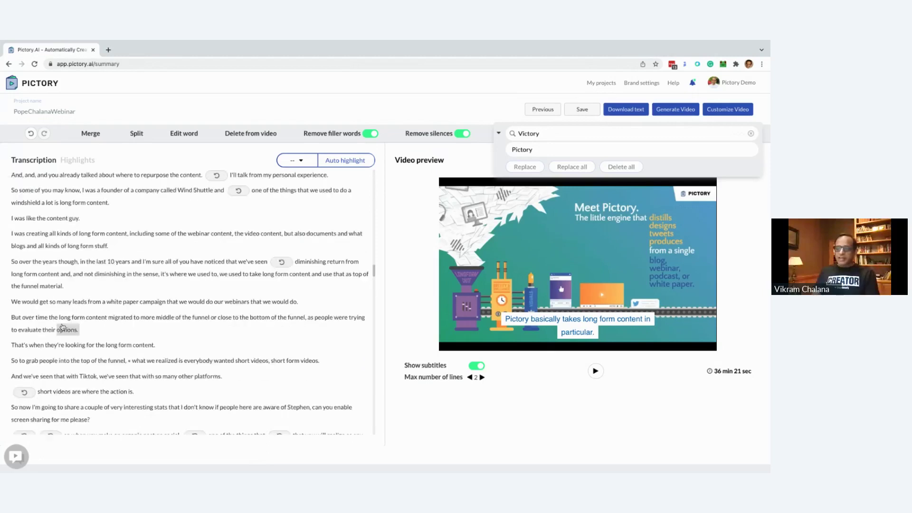
pyautogui.scroll(10, 88, 276)
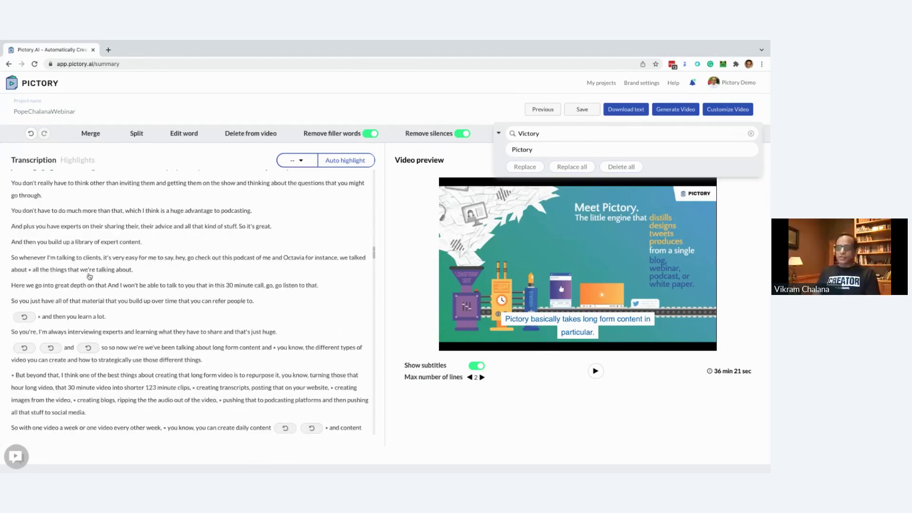
pyautogui.scroll(6, 89, 275)
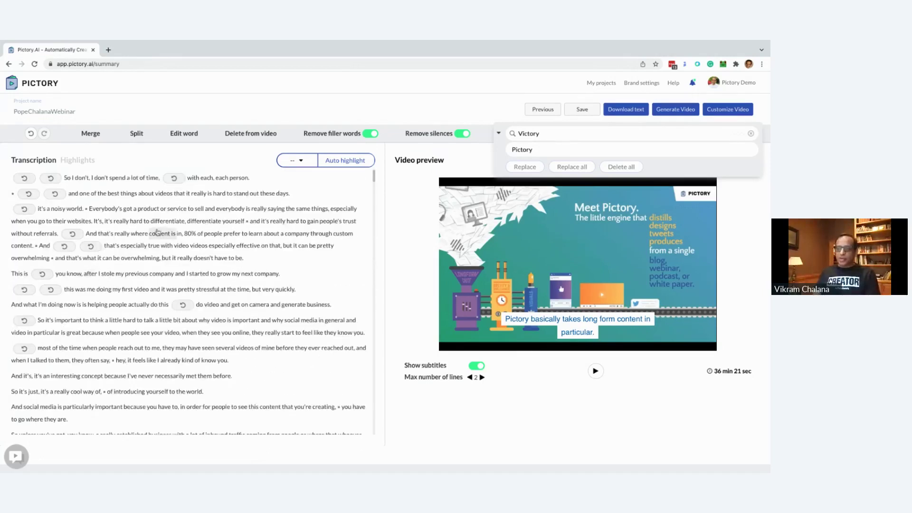
pyautogui.scroll(-1, 157, 238)
pyautogui.scroll(1, 157, 239)
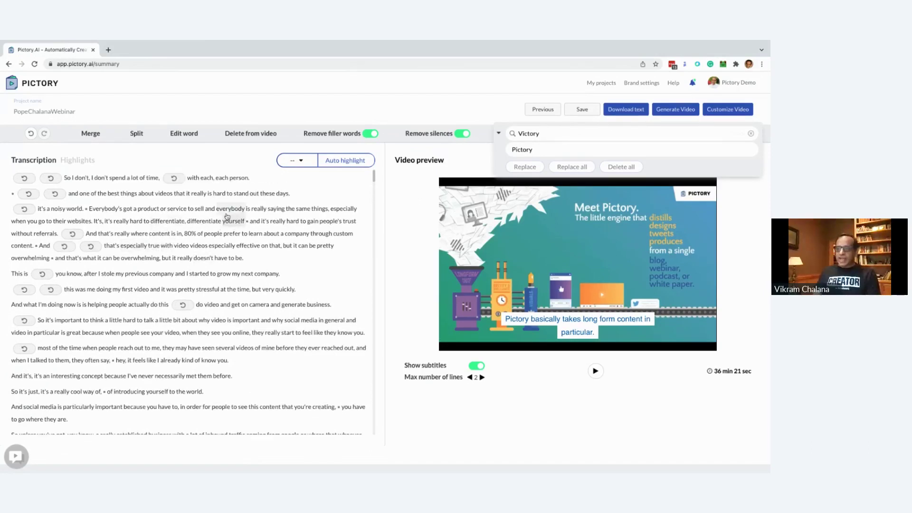
pyautogui.click(165, 222)
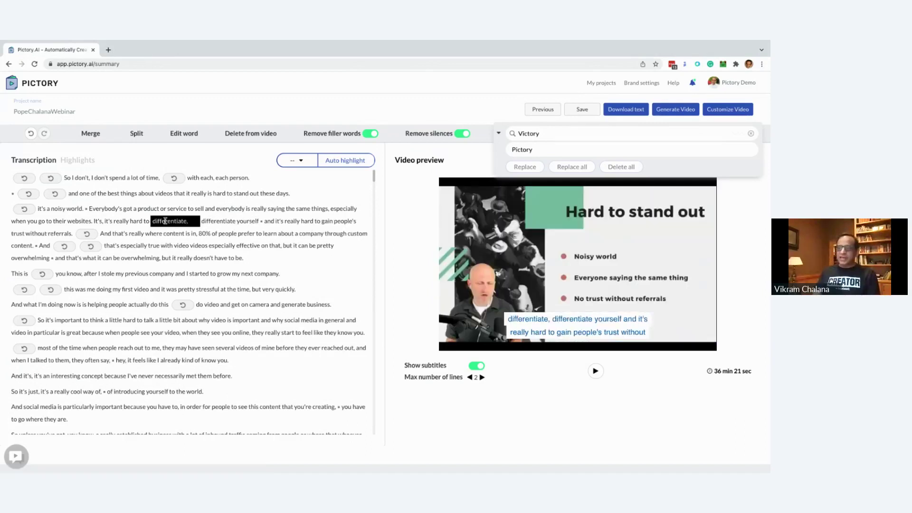
pyautogui.press('BackSpace')
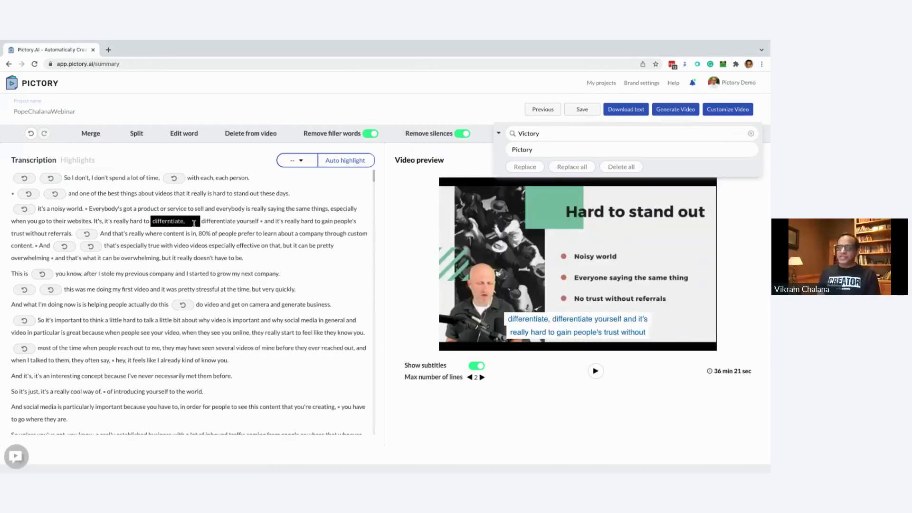
pyautogui.write('e')
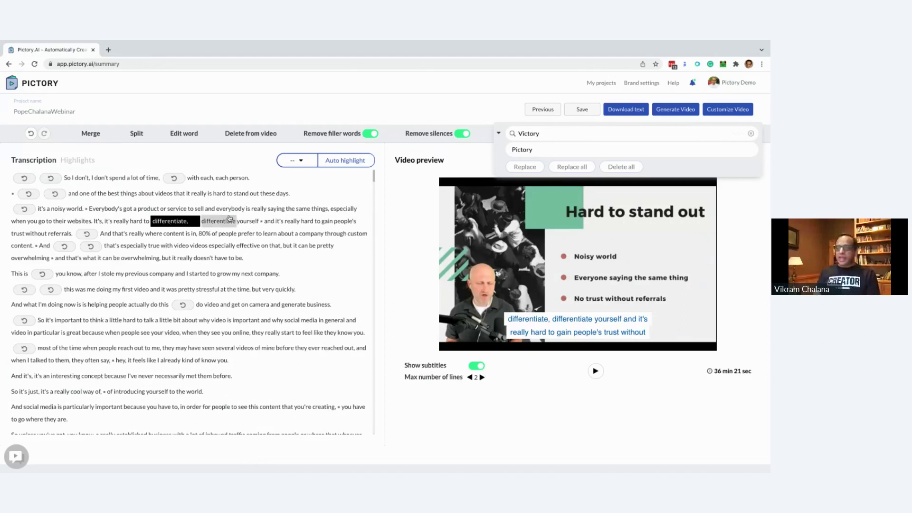
pyautogui.moveTo(220, 224); pyautogui.dragTo(161, 227)
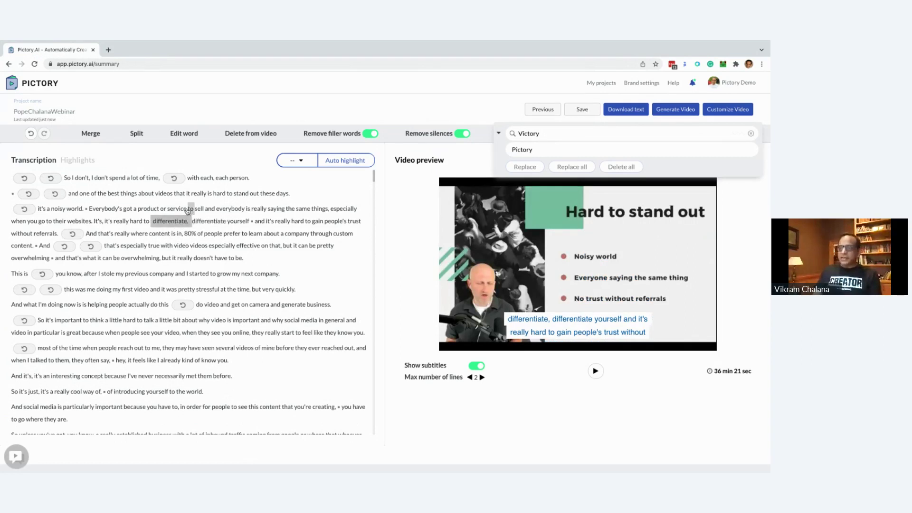
# - Merge the words "to" and "sell" in the "noisy world" paragraph into a single word
pyautogui.click(192, 209)
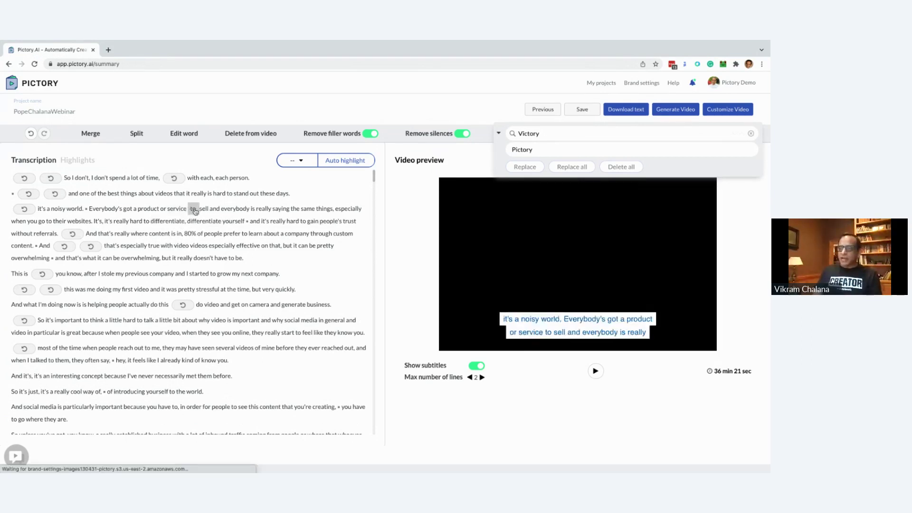
pyautogui.moveTo(204, 212); pyautogui.dragTo(204, 212)
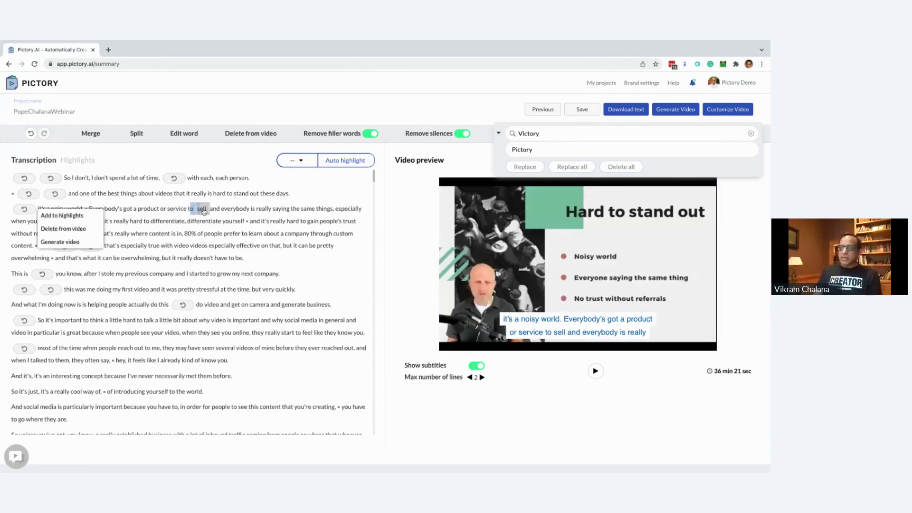
pyautogui.click(94, 134)
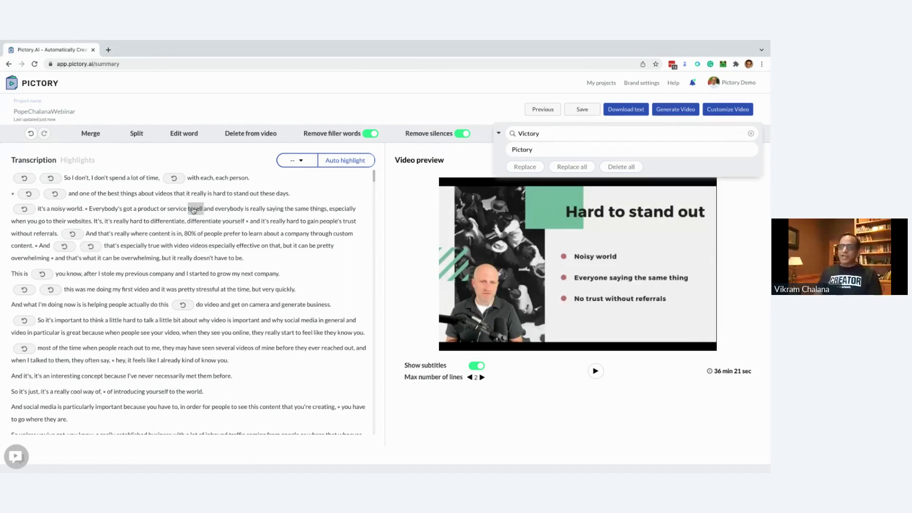
# - Change the merged word "tosell" in the "noisy world" paragraph to "2sell"
pyautogui.click(196, 212)
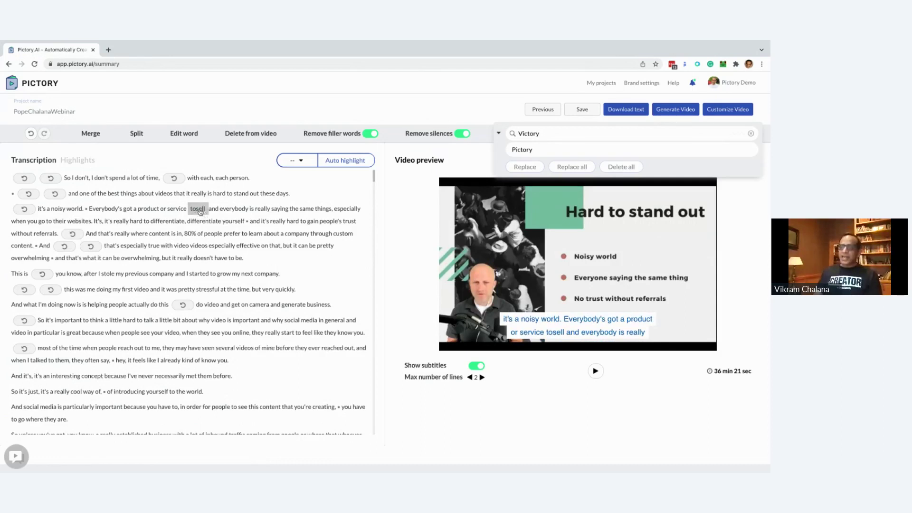
pyautogui.doubleClick(200, 211)
pyautogui.write('2')
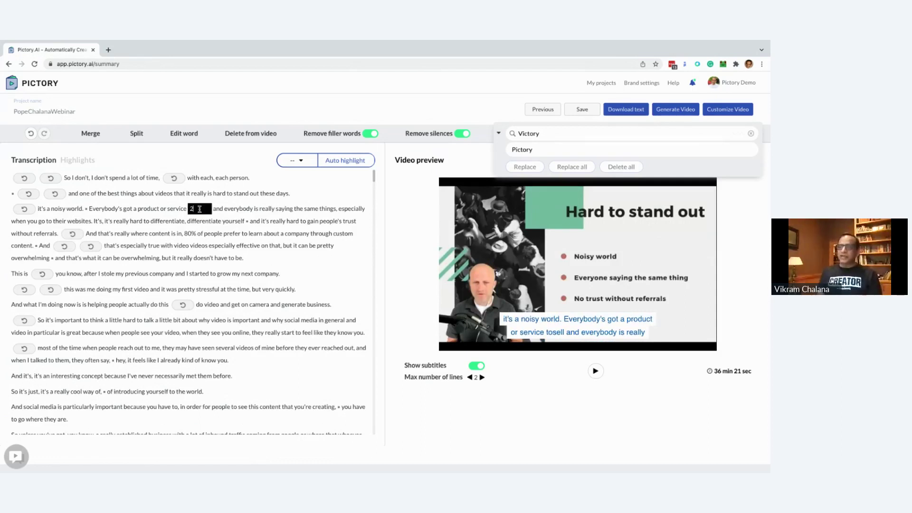
pyautogui.write('se')
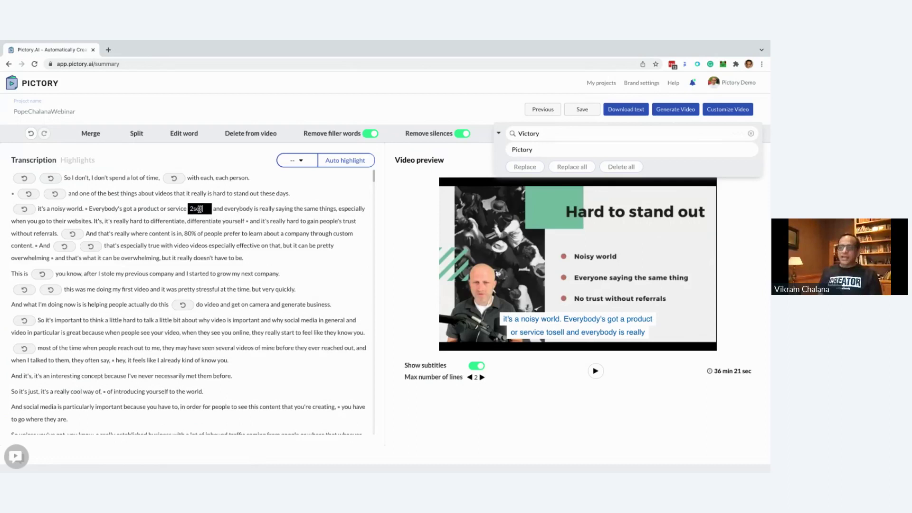
pyautogui.write('ll')
pyautogui.press('Return')
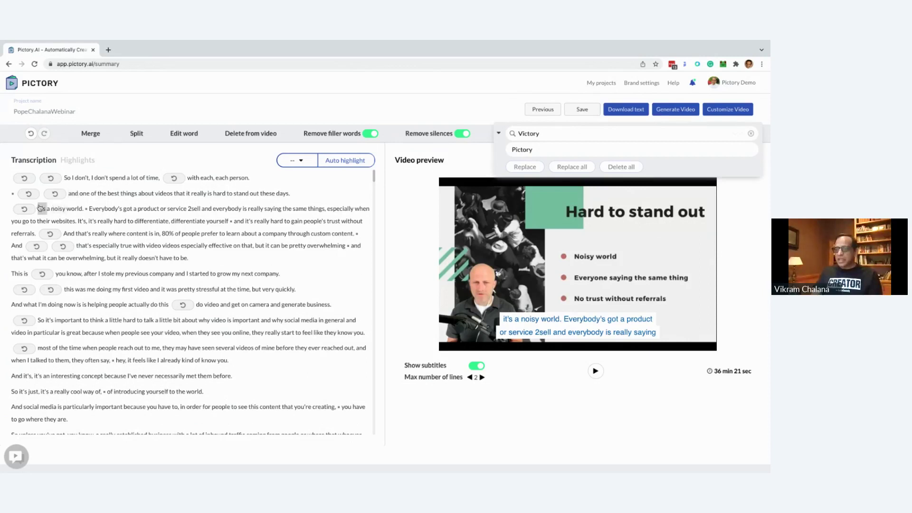
# - Add the whole paragraph from "it's a noisy world" to "it really doesn't have to be" to the highlights
pyautogui.moveTo(41, 210); pyautogui.dragTo(253, 256)
pyautogui.rightClick(39, 255)
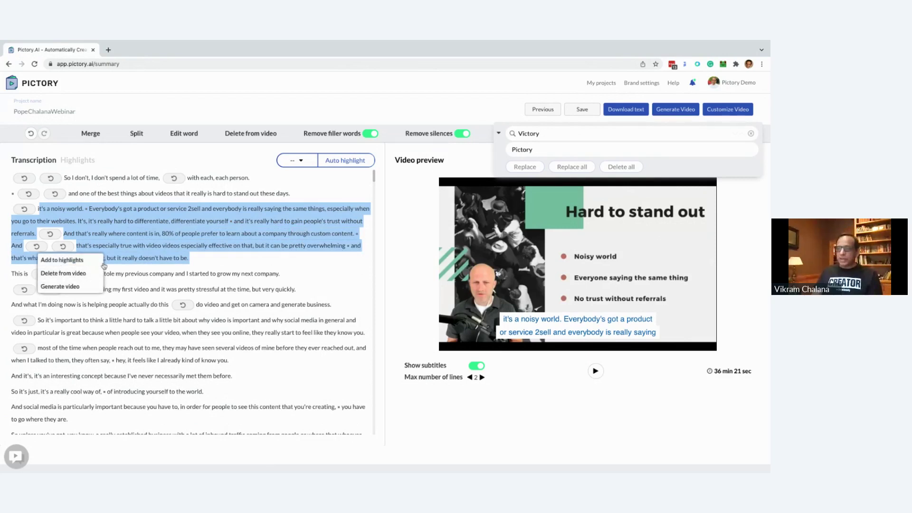
pyautogui.click(83, 262)
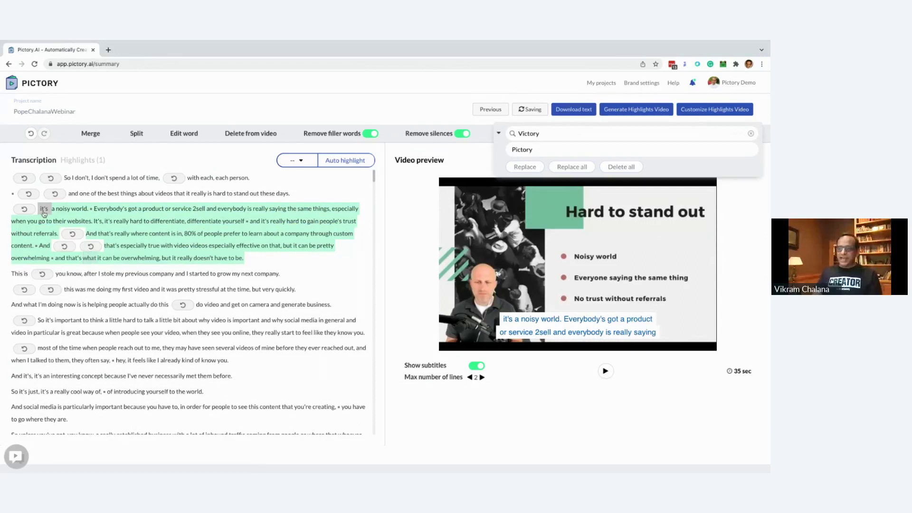
# - Add the two paragraphs from "And social media is particularly important" to "actually consume your video" to the highlights
pyautogui.scroll(-5, 114, 285)
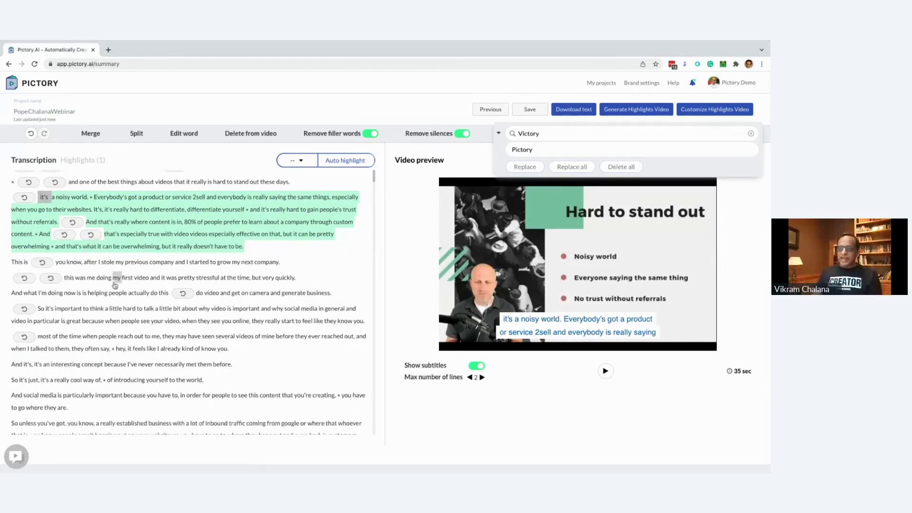
pyautogui.moveTo(13, 285); pyautogui.dragTo(37, 325)
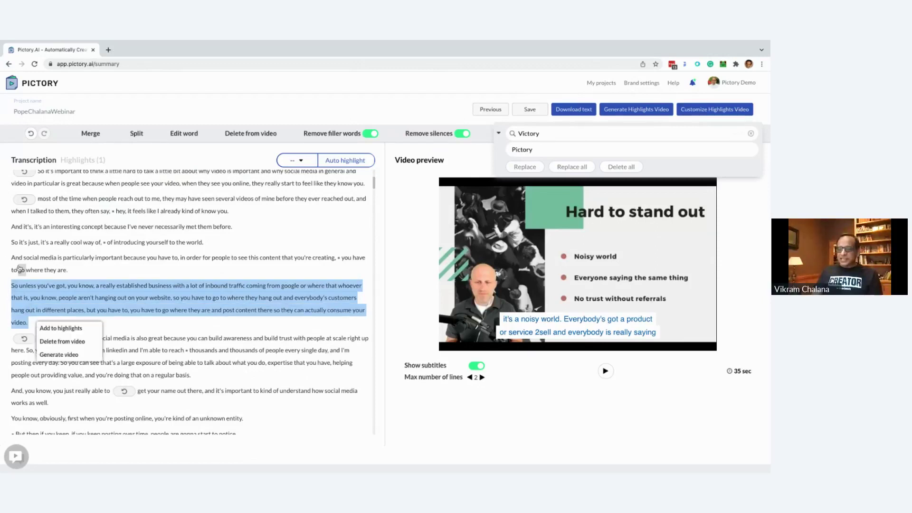
pyautogui.click(15, 258)
pyautogui.moveTo(16, 258); pyautogui.dragTo(37, 324)
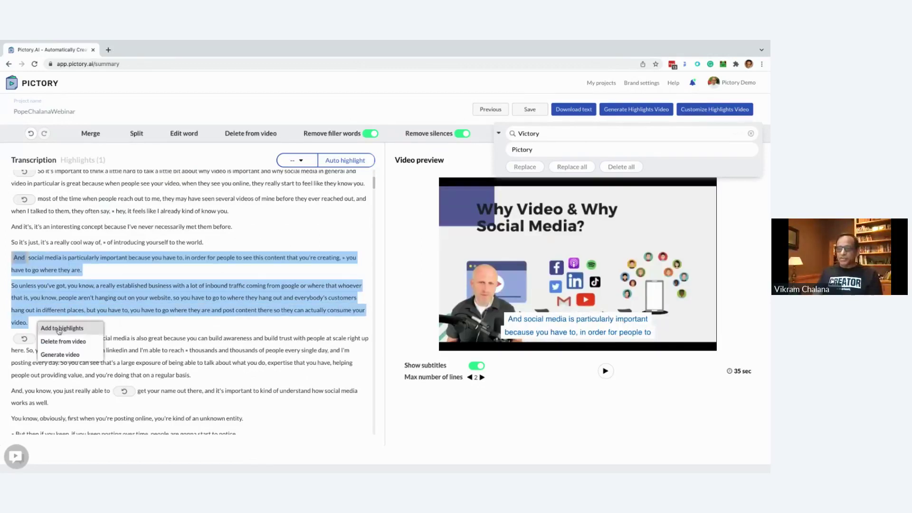
pyautogui.click(59, 330)
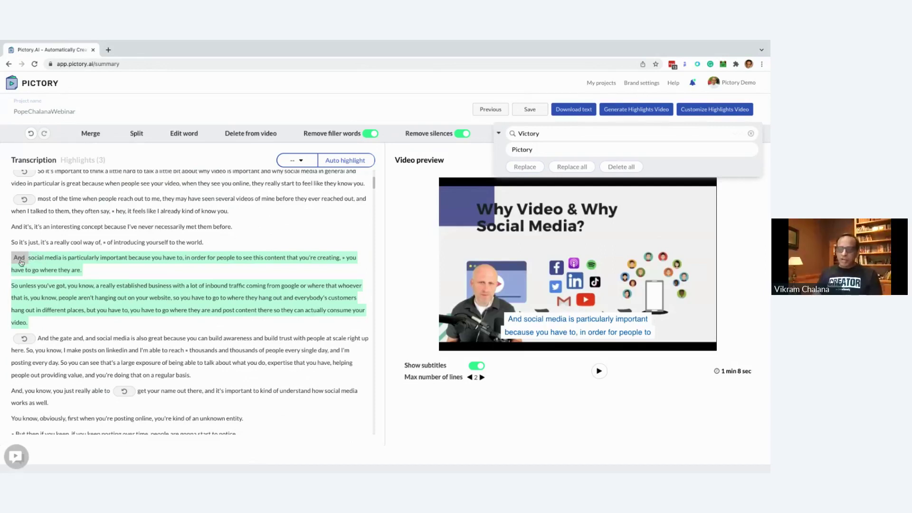
# - Merge the two highlighted social media paragraphs into one, and check the list of highlights before returning to the transcript
pyautogui.moveTo(21, 262); pyautogui.dragTo(30, 322)
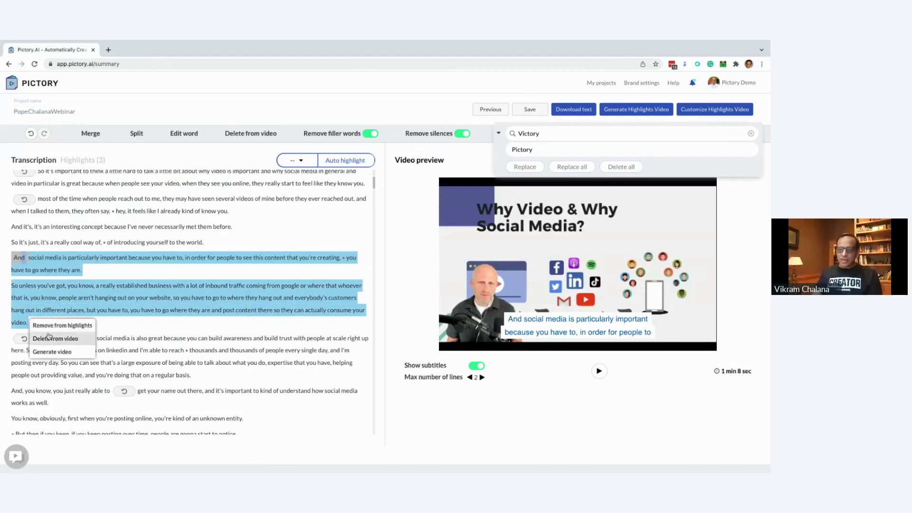
pyautogui.click(96, 138)
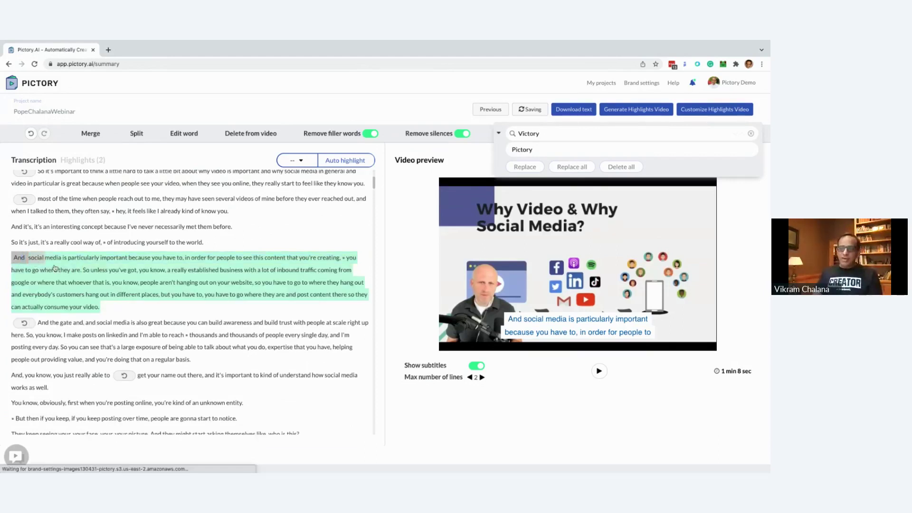
pyautogui.scroll(3, 84, 224)
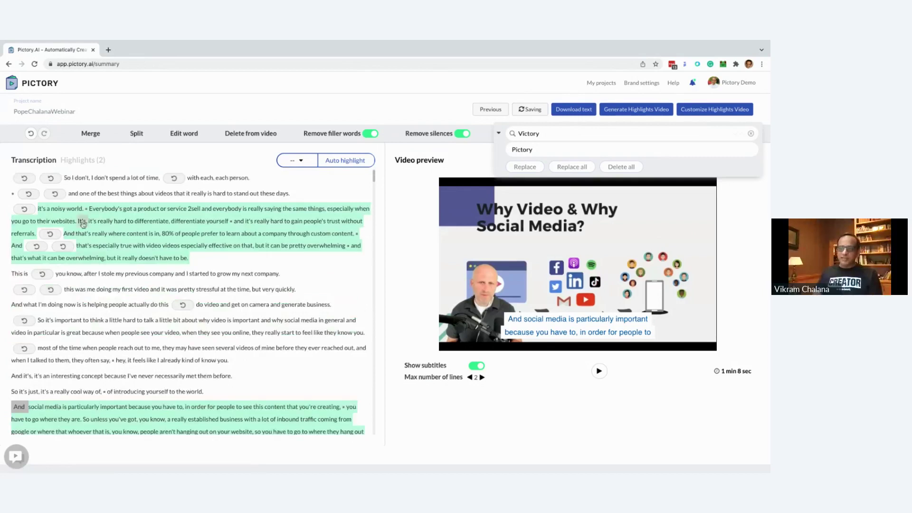
pyautogui.click(85, 160)
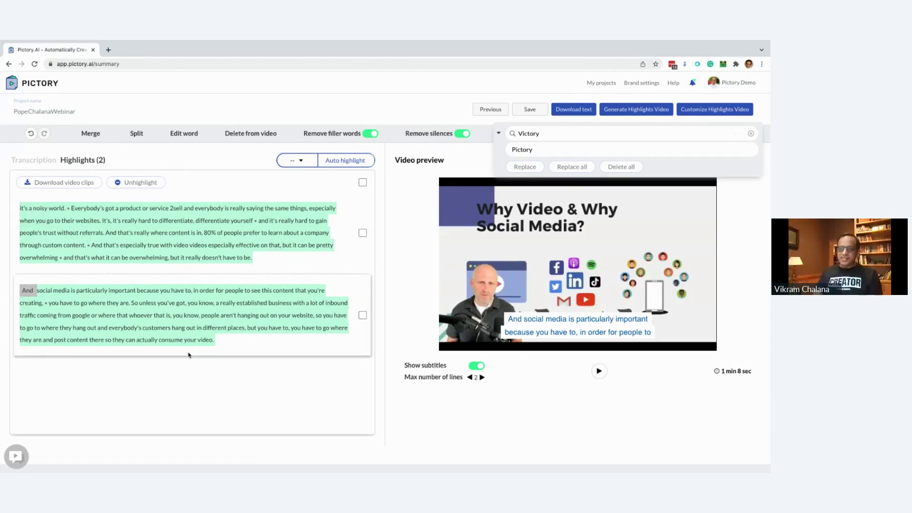
pyautogui.click(32, 161)
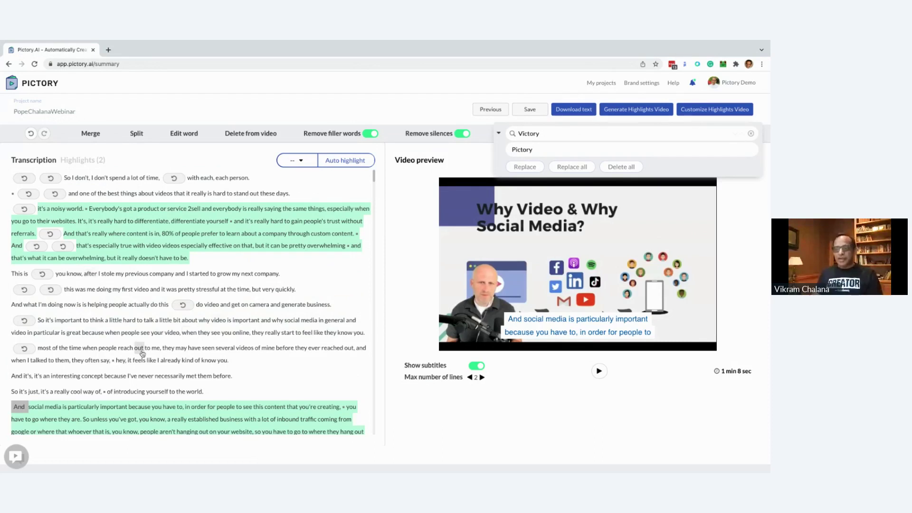
# - Add the whole paragraph from "And they might actually finally say" to "I need to work with this person" to the highlights
pyautogui.scroll(-10, 138, 347)
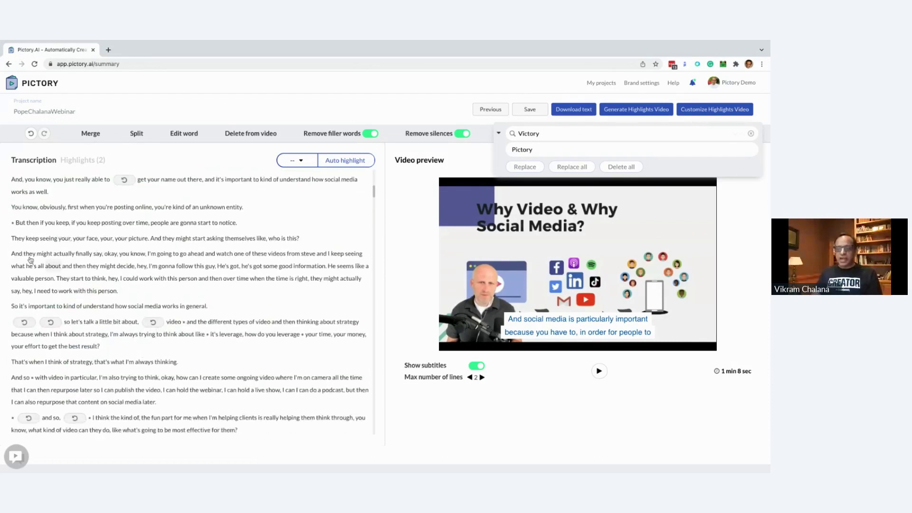
pyautogui.moveTo(11, 255); pyautogui.dragTo(126, 295)
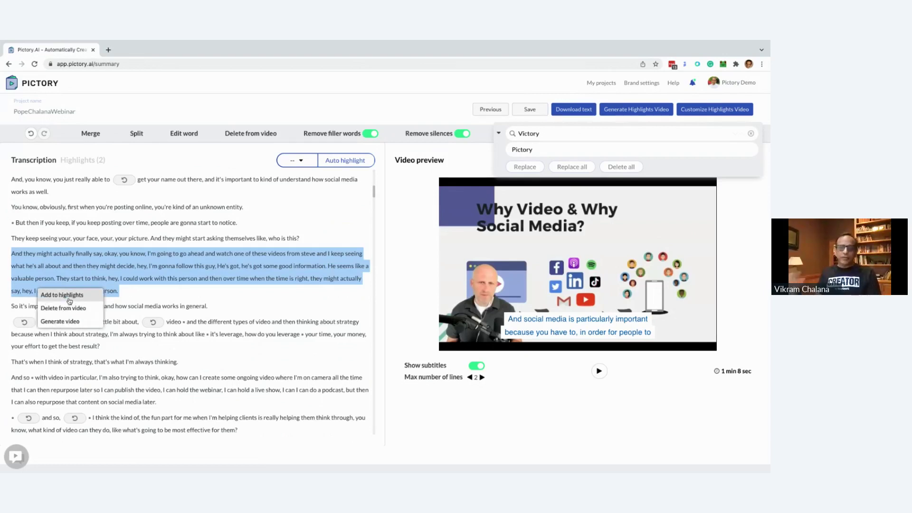
pyautogui.click(70, 295)
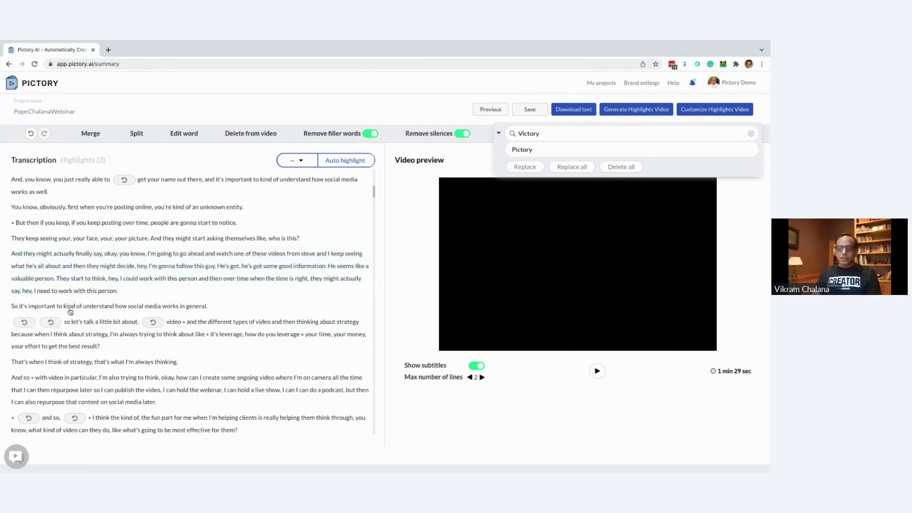
# - Search the transcript for "85%" and add the whole paragraph starting "The other thing that you may all be aware of" to the highlights
pyautogui.scroll(-3, 37, 283)
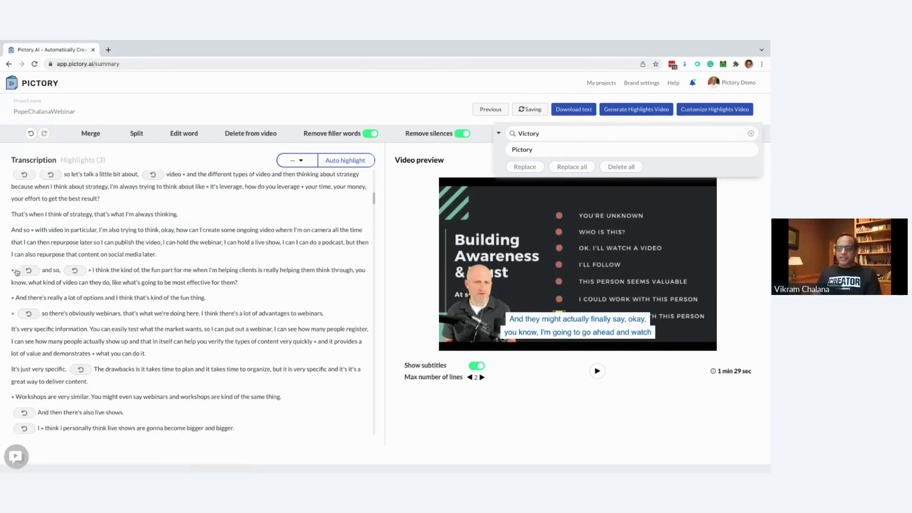
pyautogui.doubleClick(537, 135)
pyautogui.write('8')
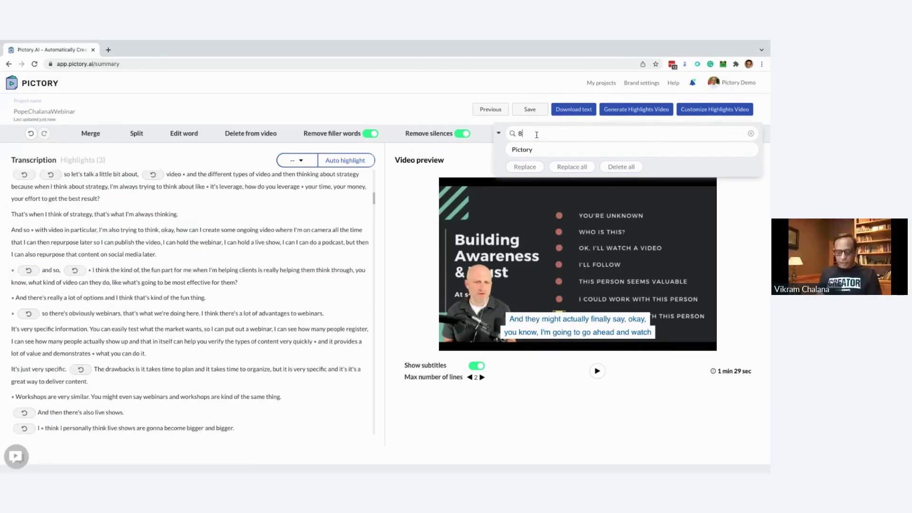
pyautogui.write('5%')
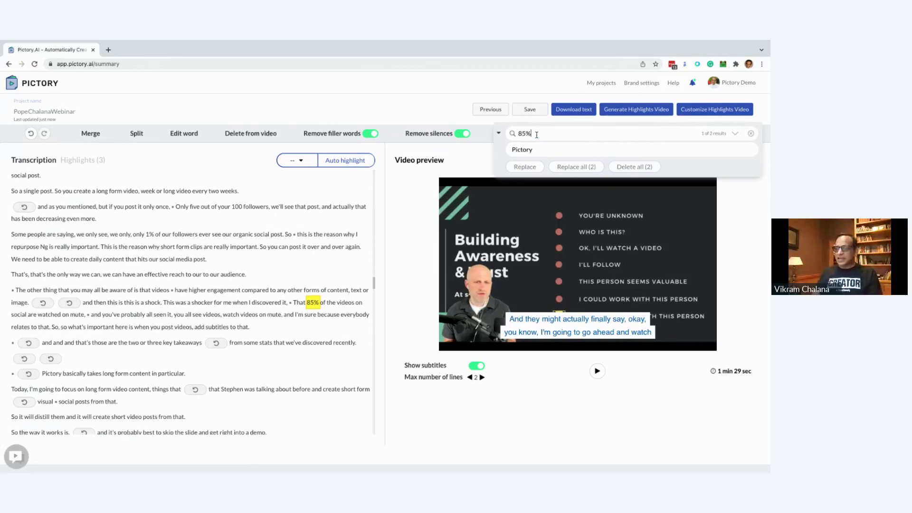
pyautogui.moveTo(252, 328); pyautogui.dragTo(14, 290)
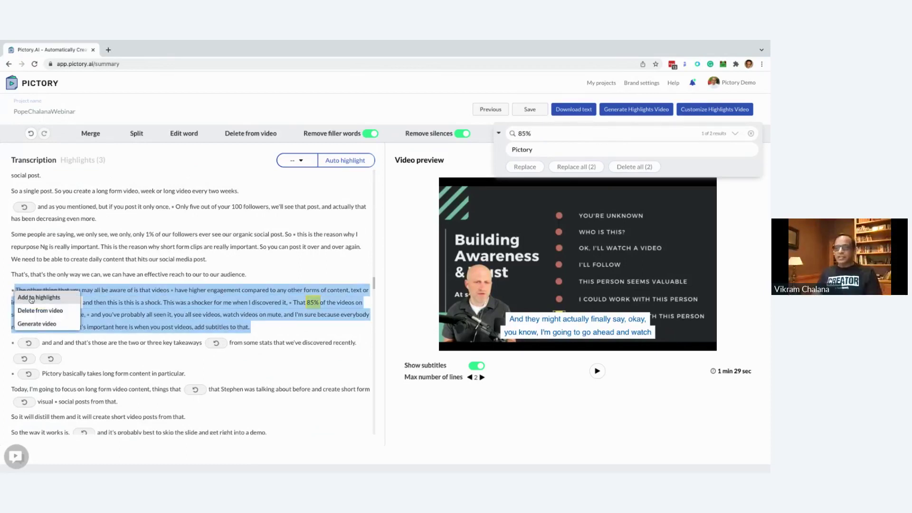
pyautogui.click(31, 298)
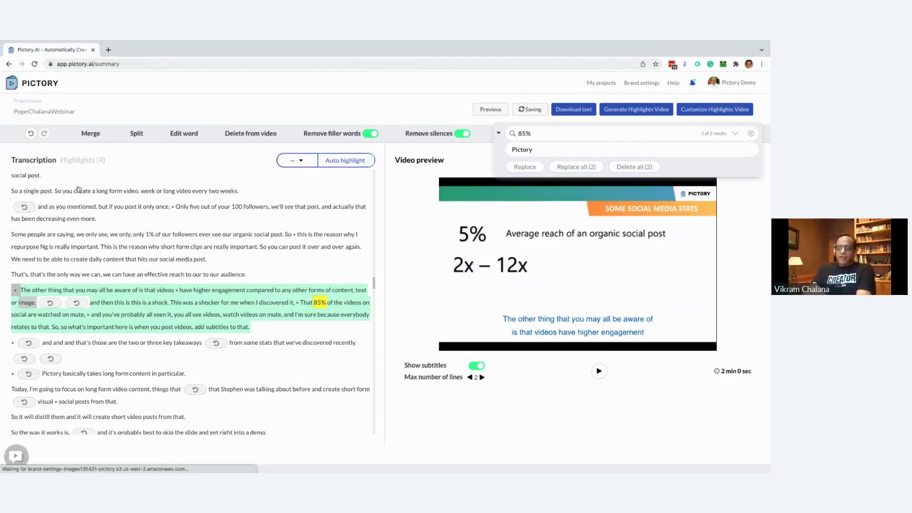
# - Review the list of highlights and examine where the highlighted passages sit in the full transcript
pyautogui.click(75, 160)
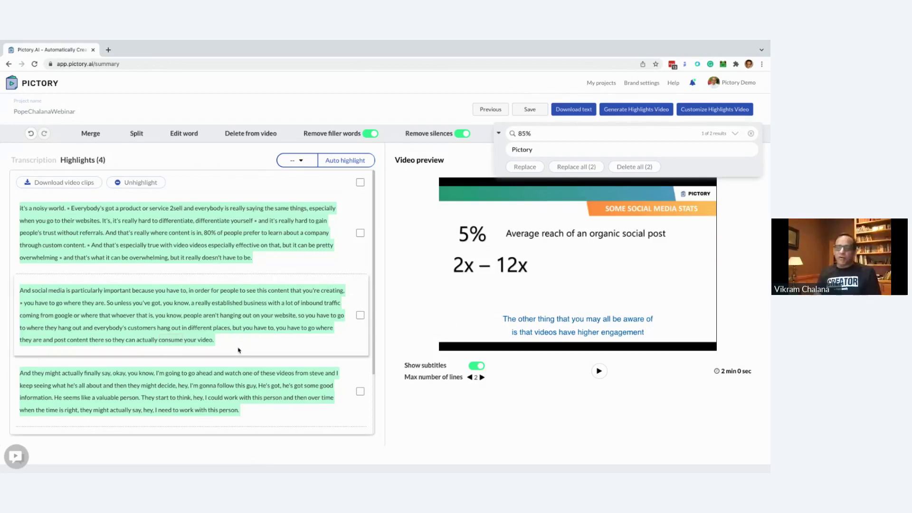
pyautogui.click(32, 162)
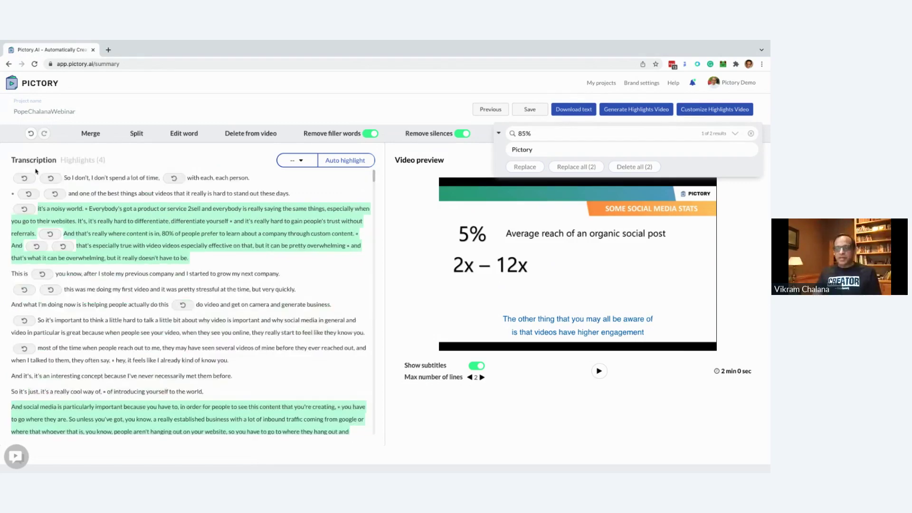
pyautogui.scroll(-5, 139, 359)
pyautogui.scroll(-10, 140, 358)
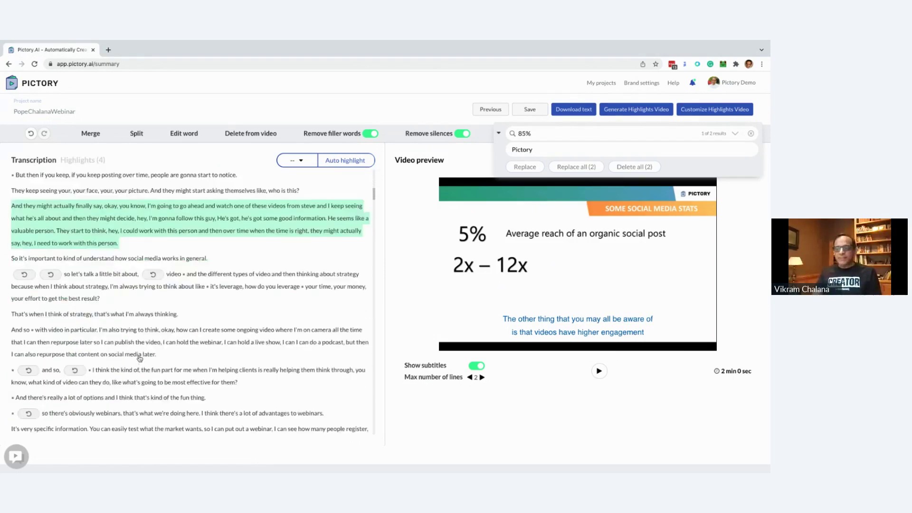
pyautogui.scroll(-10, 140, 359)
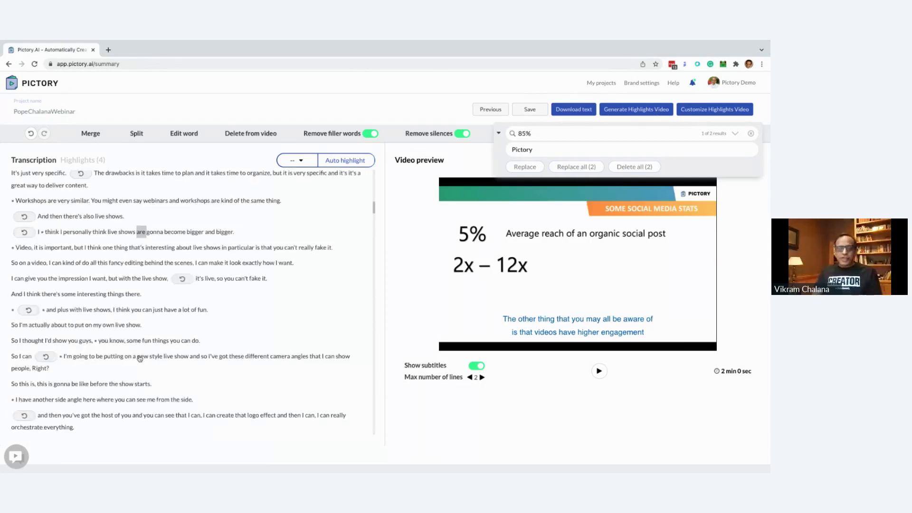
pyautogui.scroll(5, 139, 359)
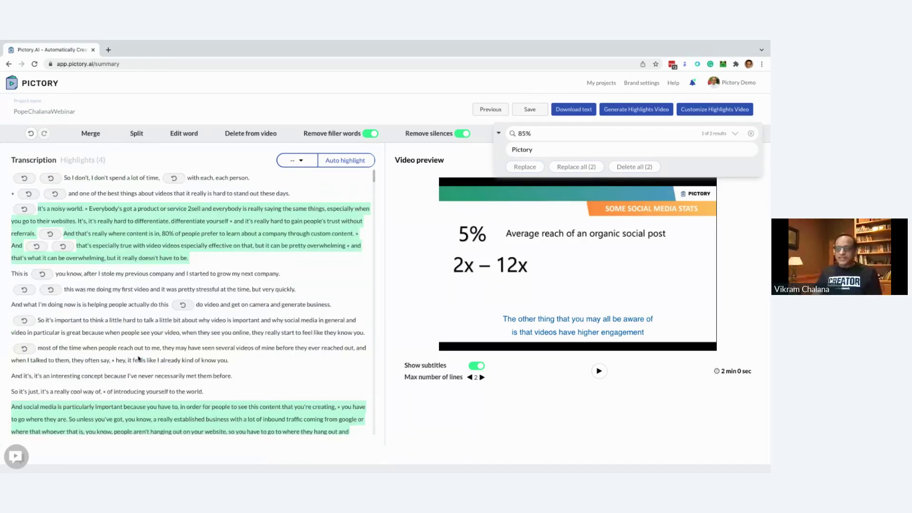
pyautogui.scroll(-10, 129, 342)
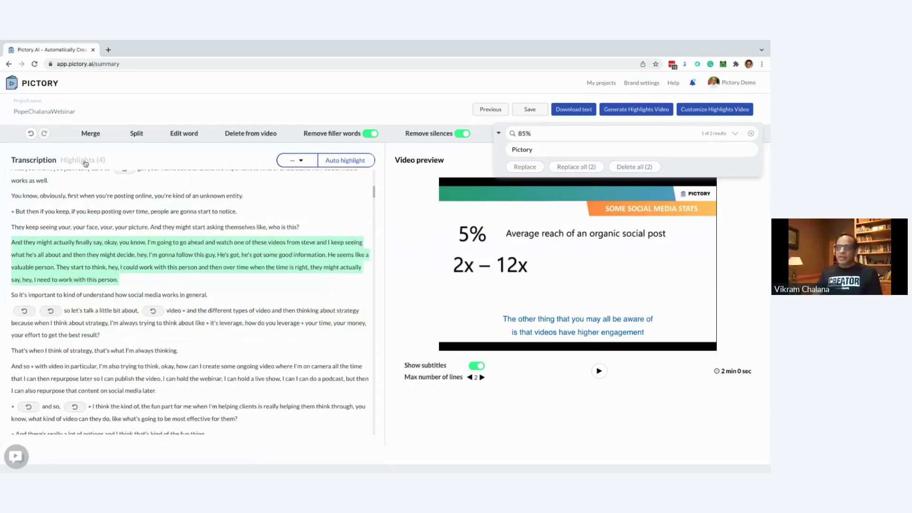
# - Select all the highlights and download them as separate video clips
pyautogui.click(85, 161)
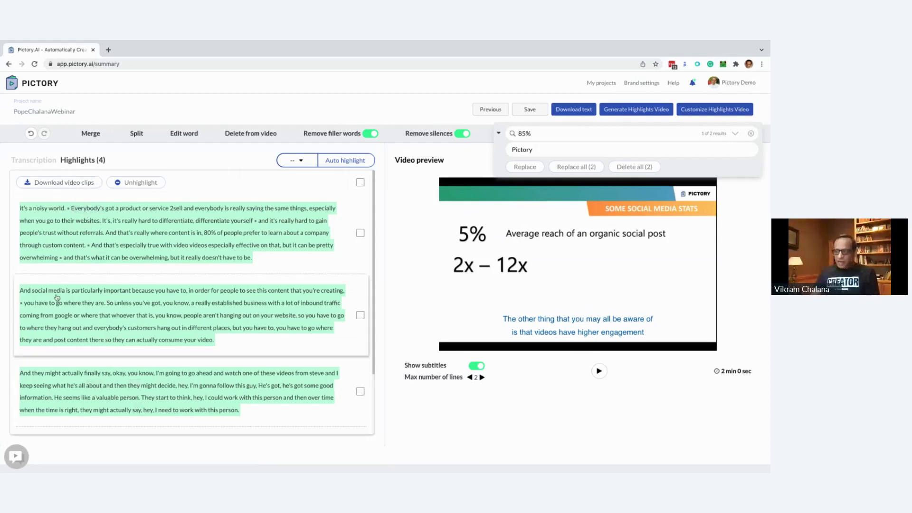
pyautogui.click(359, 183)
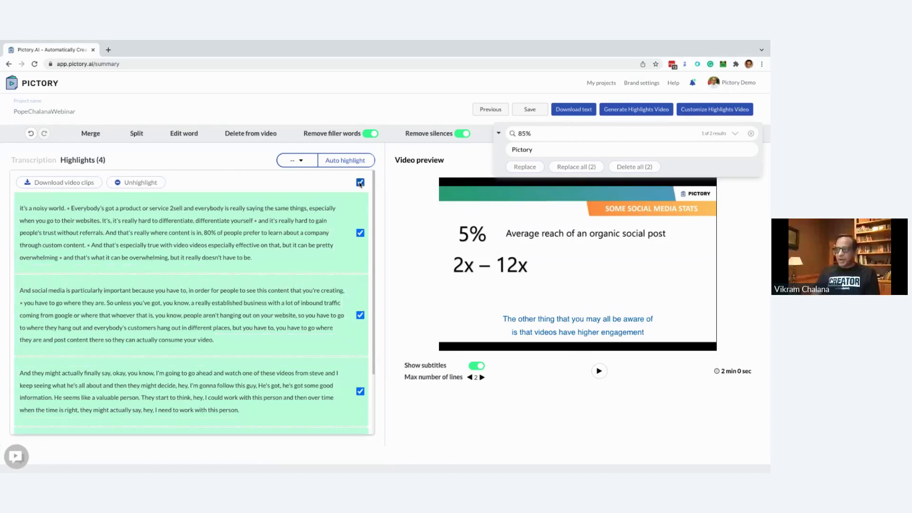
pyautogui.click(66, 185)
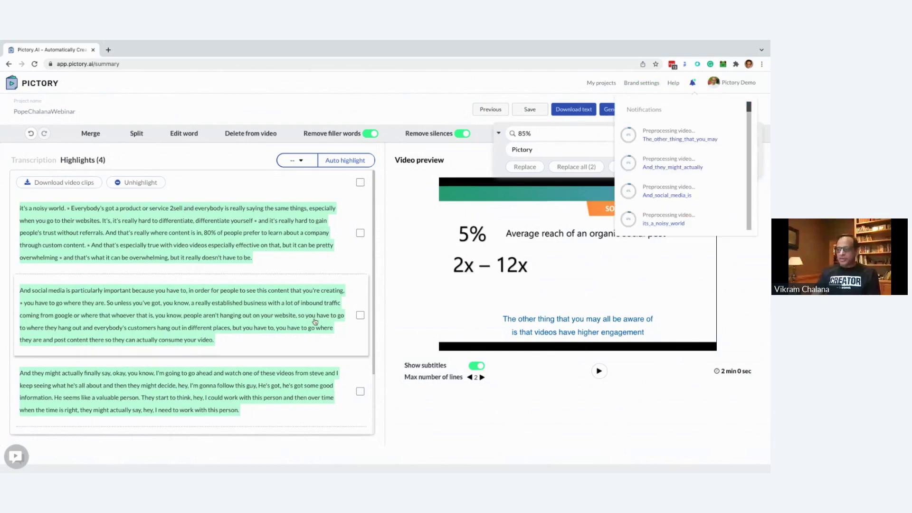
pyautogui.click(259, 375)
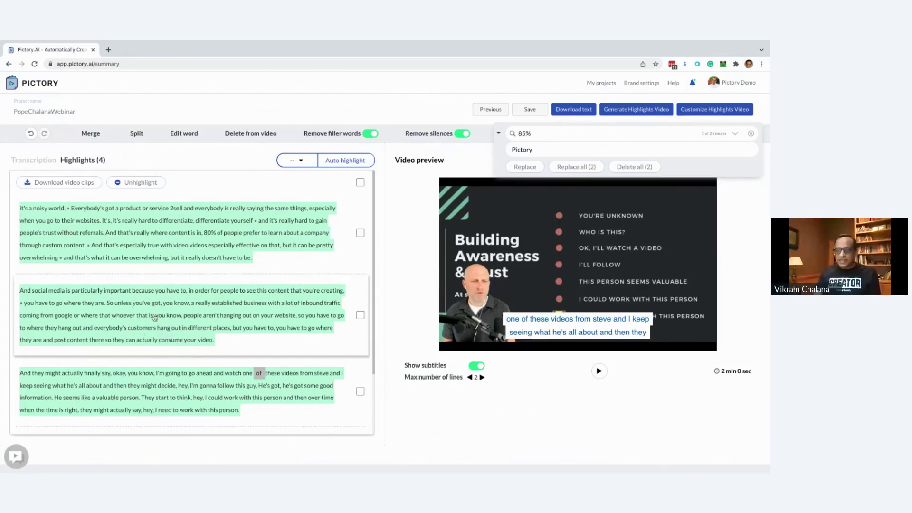
# - Split the highlighted social media paragraph in the transcript just before "So unless you've got"
pyautogui.click(42, 162)
pyautogui.scroll(-5, 274, 277)
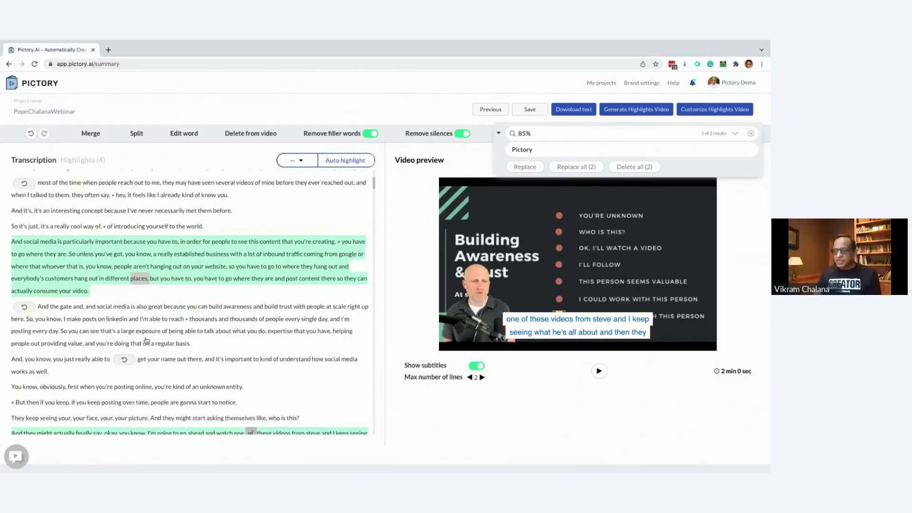
pyautogui.click(73, 253)
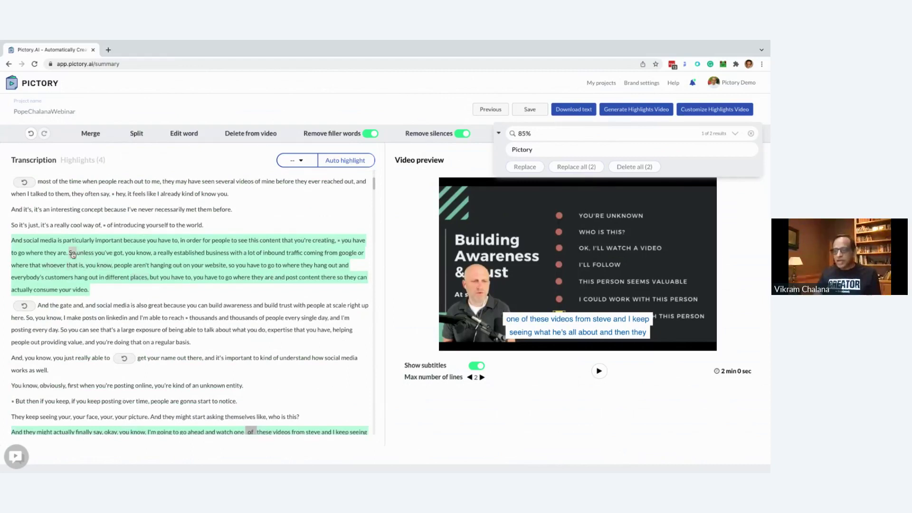
pyautogui.click(140, 134)
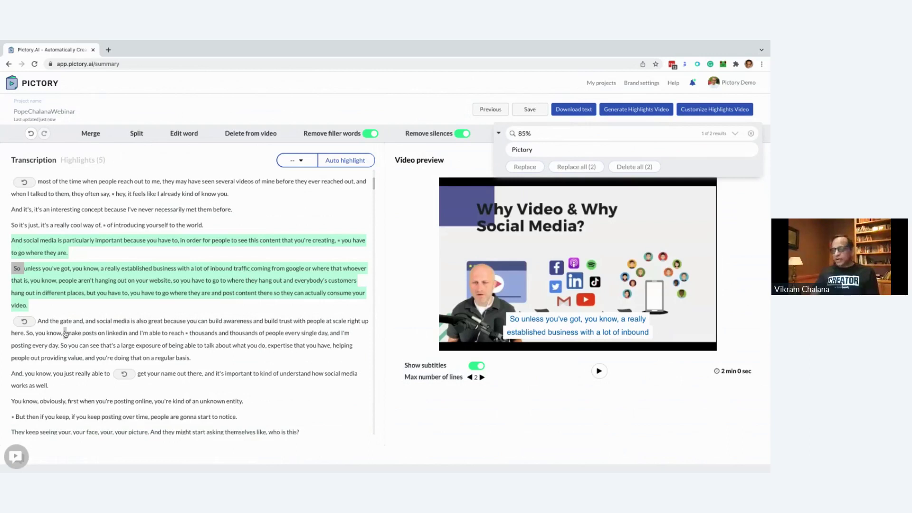
# - Clear the search and replace text and collapse the replace options
pyautogui.scroll(3, 103, 221)
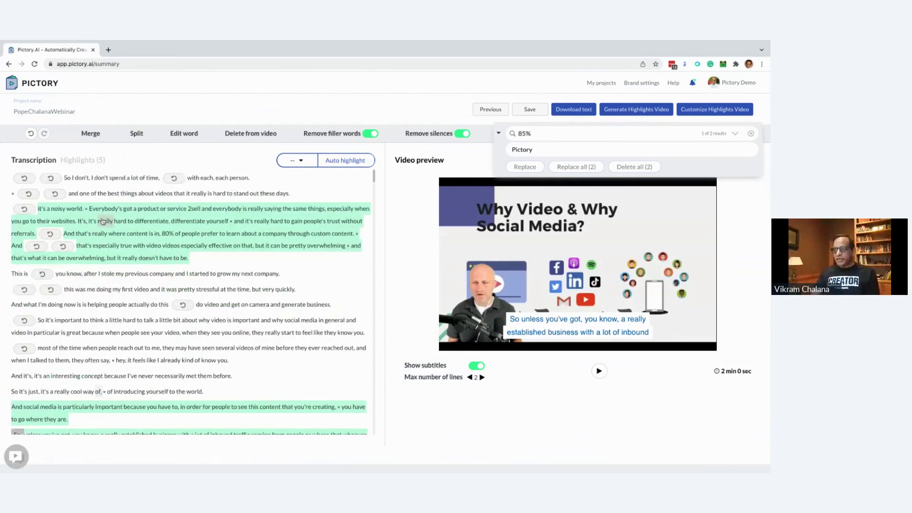
pyautogui.scroll(2, 103, 221)
pyautogui.scroll(-4, 103, 222)
pyautogui.scroll(3, 102, 221)
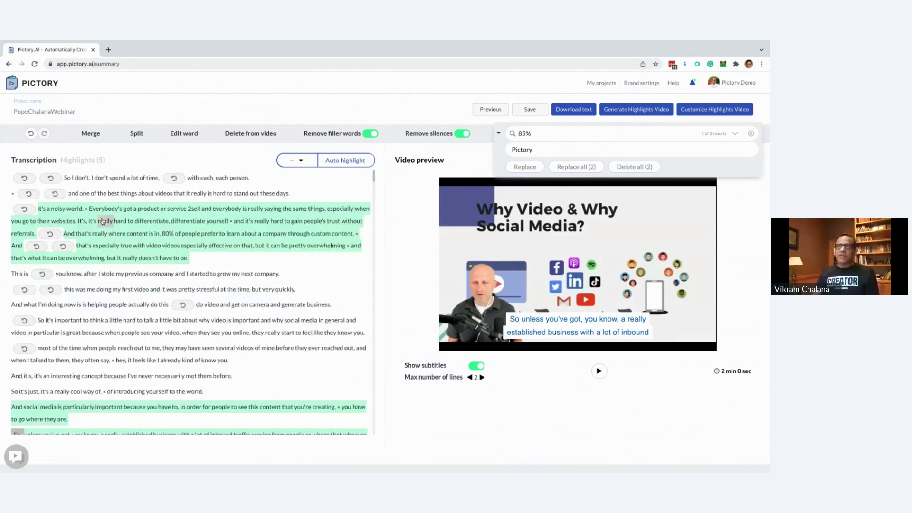
pyautogui.click(750, 133)
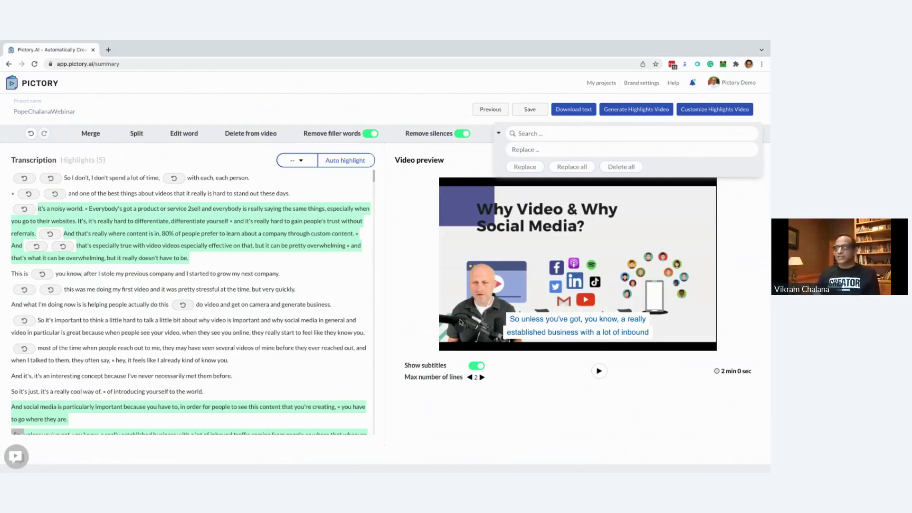
pyautogui.click(499, 135)
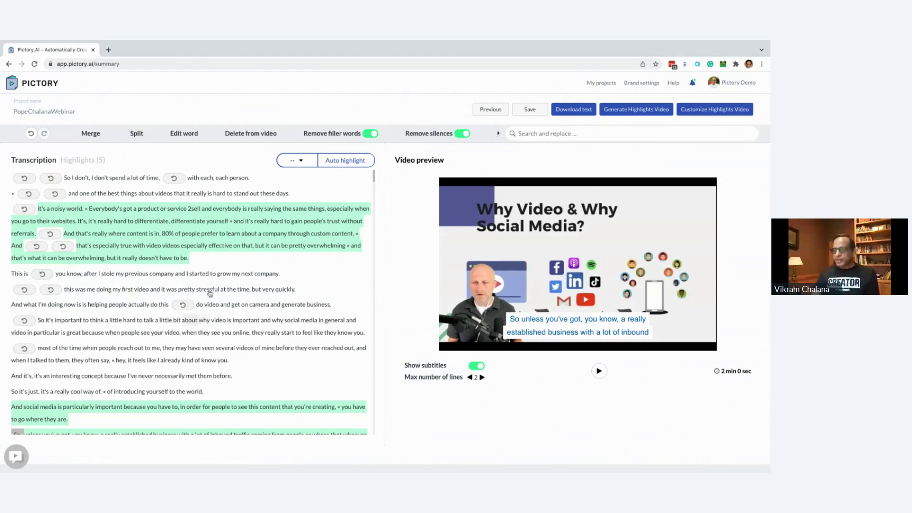
# - Open the highlights video for customization and look through its storyboard scenes up to Scene 10
pyautogui.click(705, 113)
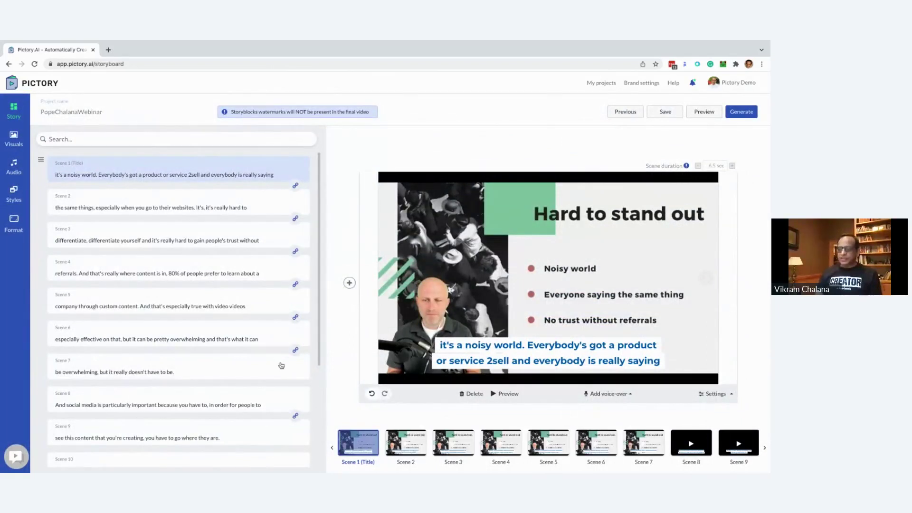
pyautogui.click(136, 208)
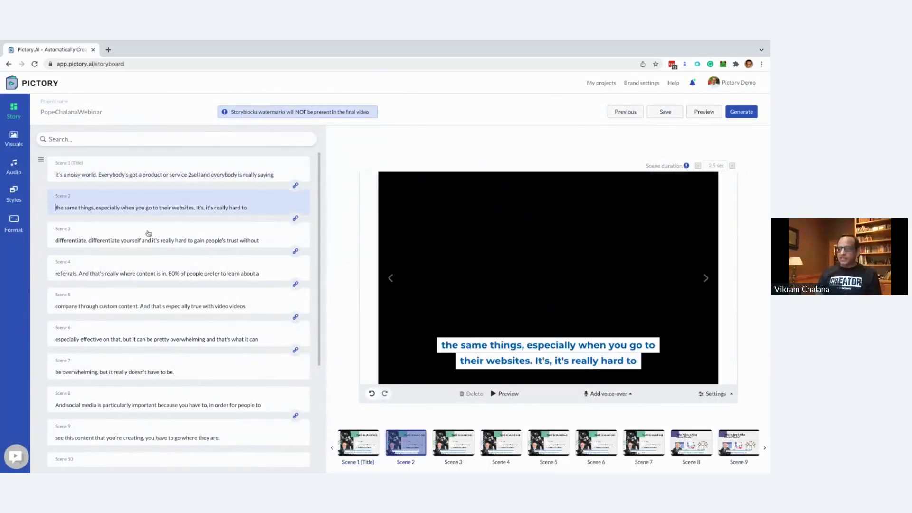
pyautogui.click(148, 239)
pyautogui.click(154, 265)
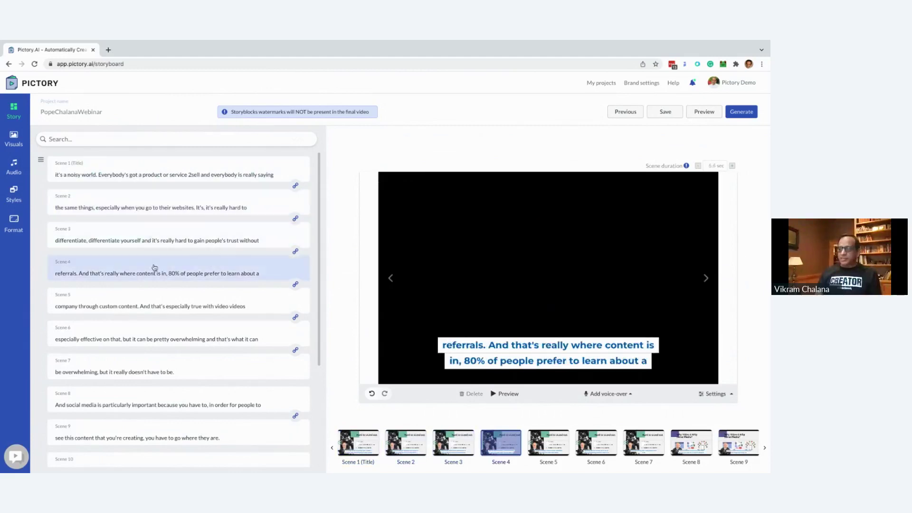
pyautogui.click(150, 320)
pyautogui.click(151, 339)
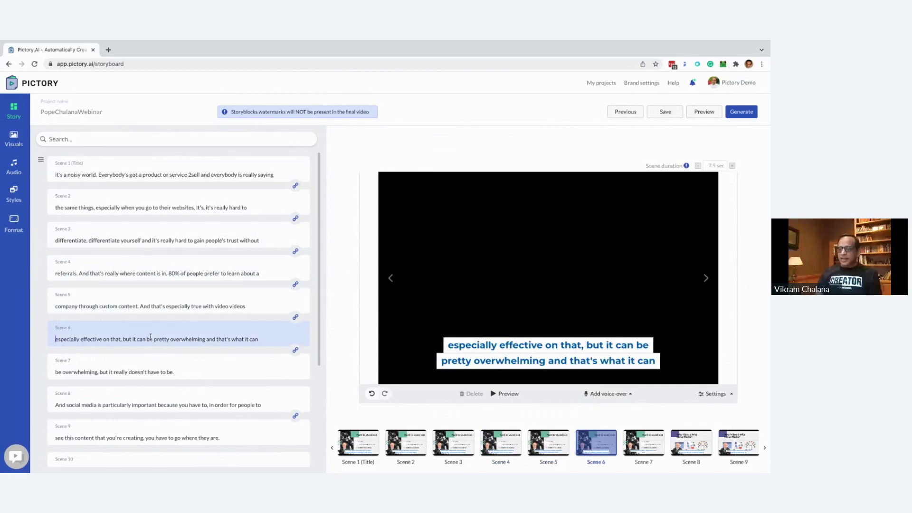
pyautogui.click(158, 382)
pyautogui.scroll(-3, 157, 382)
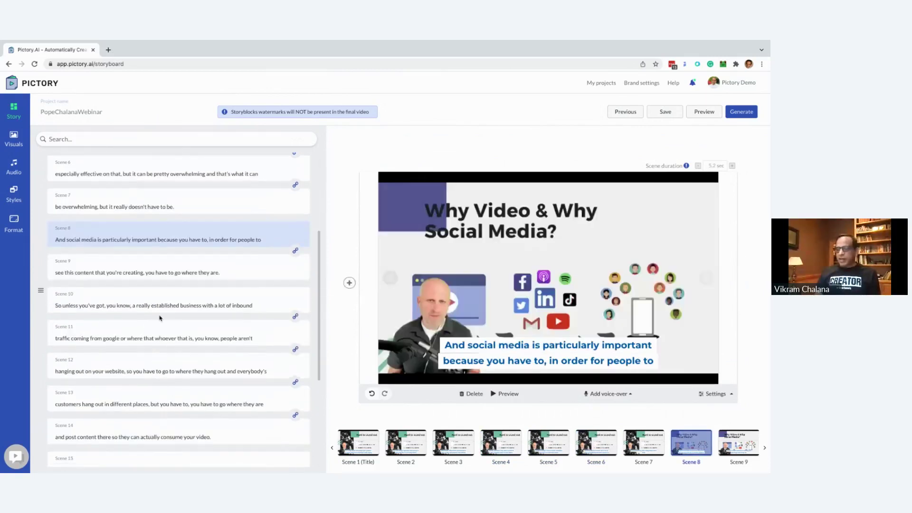
pyautogui.click(158, 303)
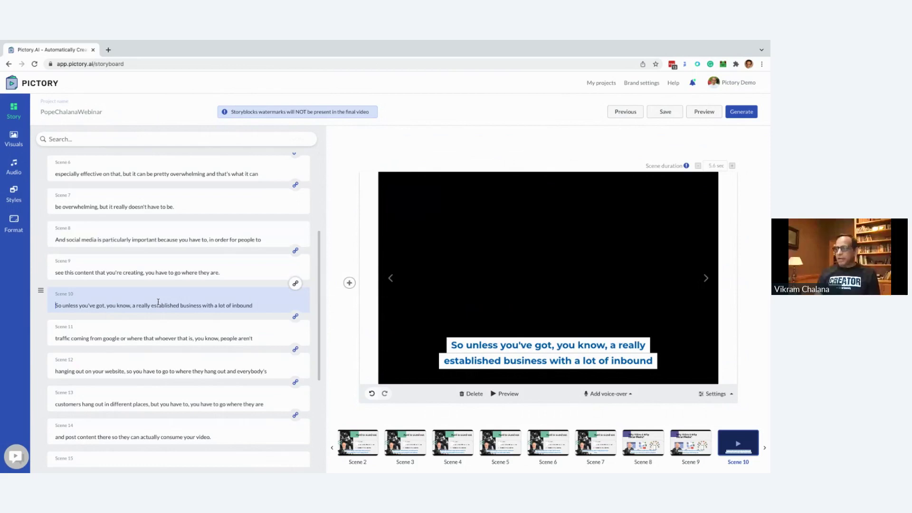
# - Replace the visual of Scene 11 with the "traffic" stock clip showing a close-up row of cars with red tail lights
pyautogui.click(168, 335)
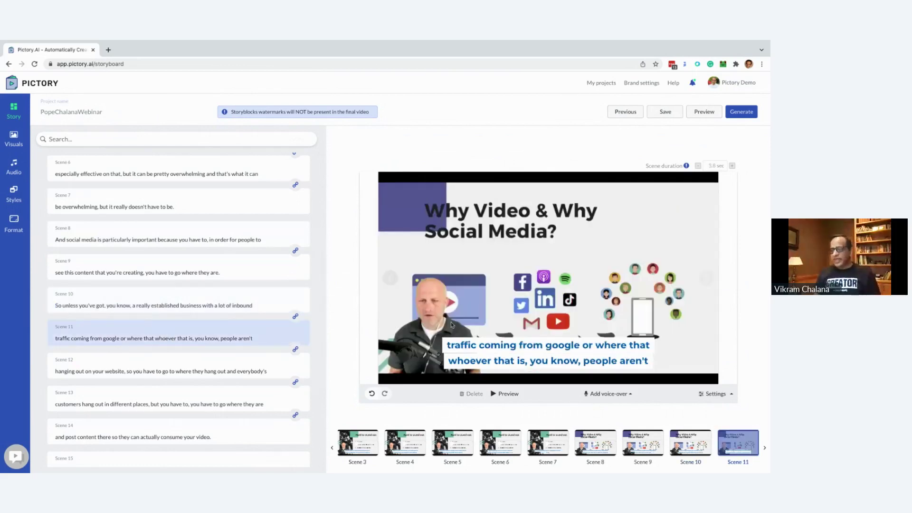
pyautogui.click(14, 138)
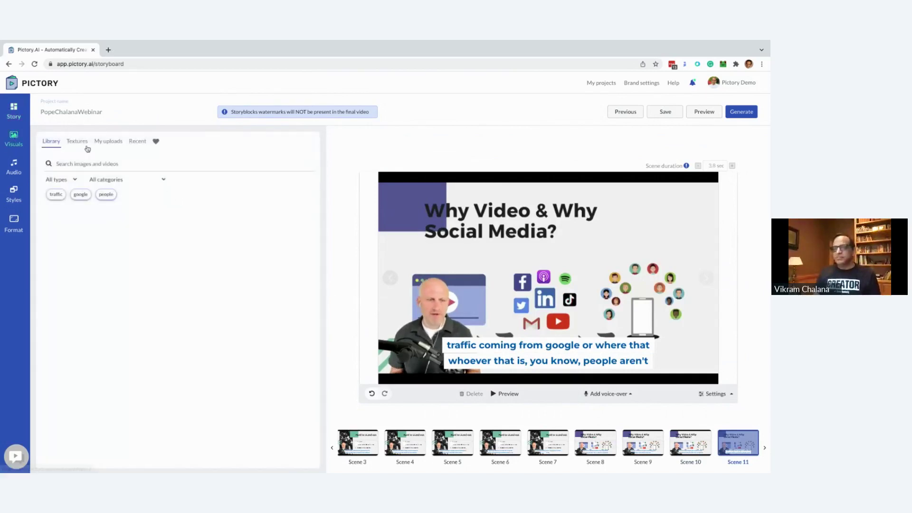
pyautogui.click(55, 194)
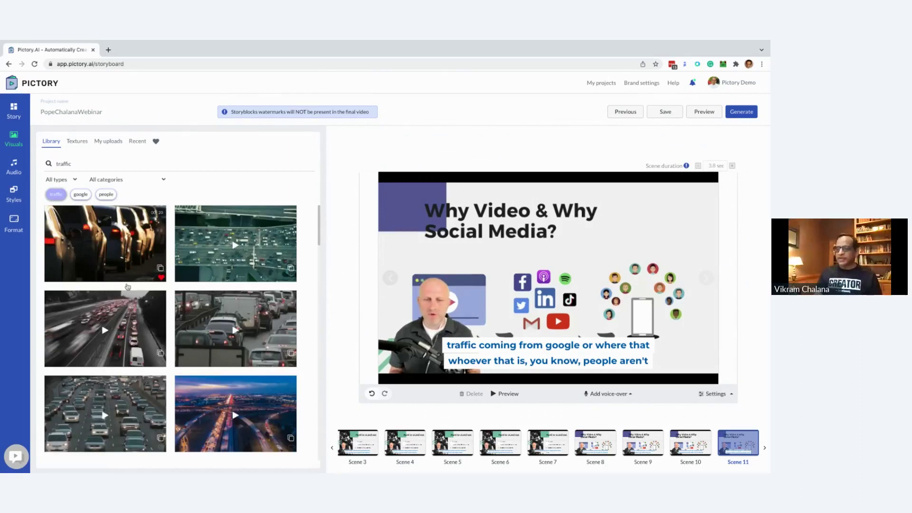
pyautogui.click(126, 258)
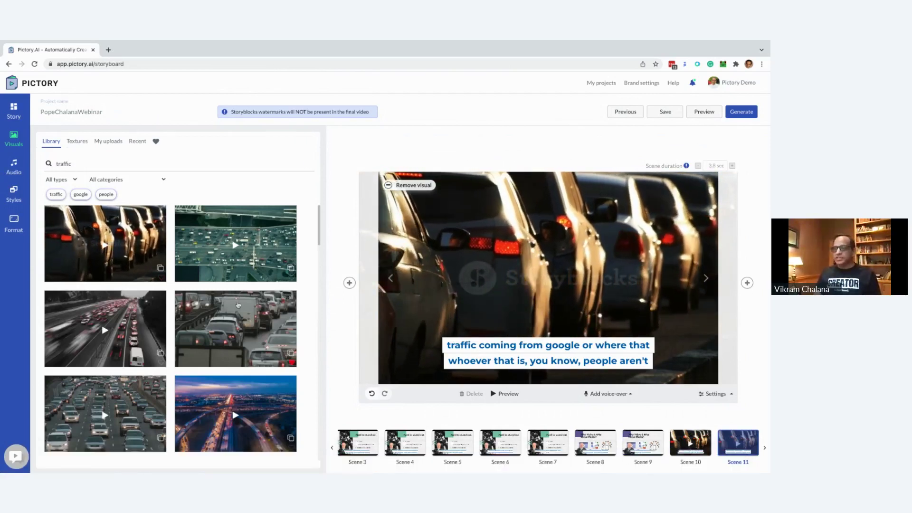
# - Go through the story text of Scenes 10 to 15 to check which scenes use the traffic clip as their visual
pyautogui.click(13, 112)
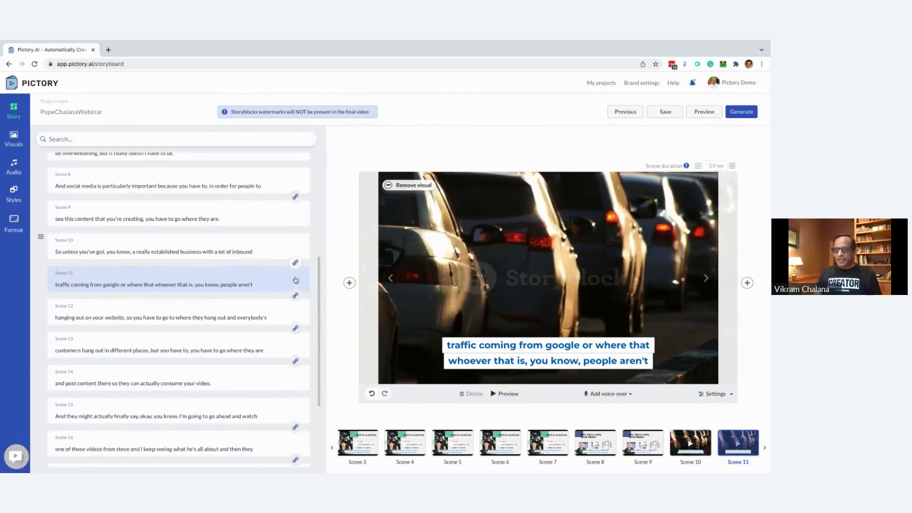
pyautogui.click(209, 247)
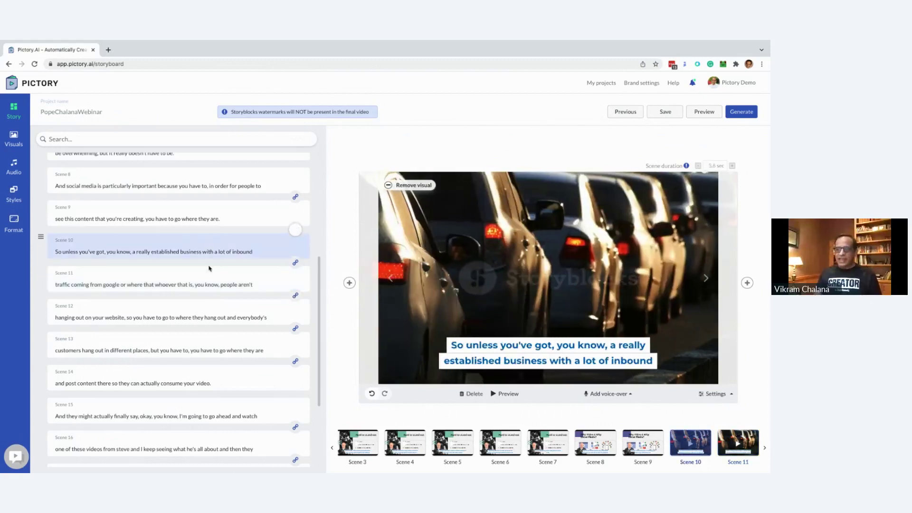
pyautogui.click(211, 284)
pyautogui.click(211, 321)
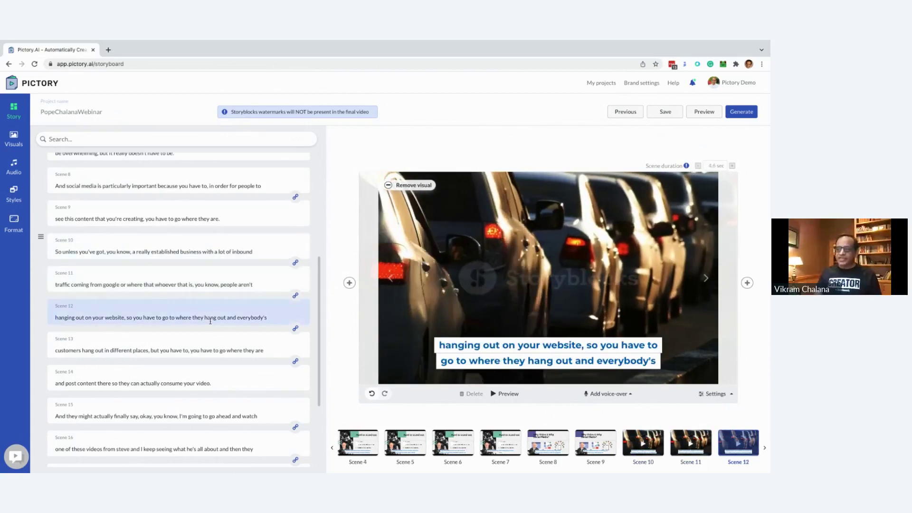
pyautogui.click(215, 351)
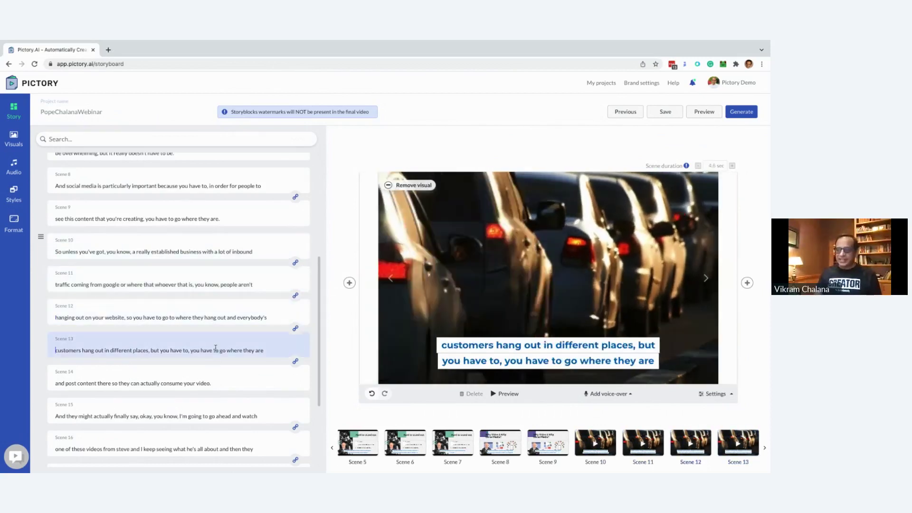
pyautogui.click(220, 378)
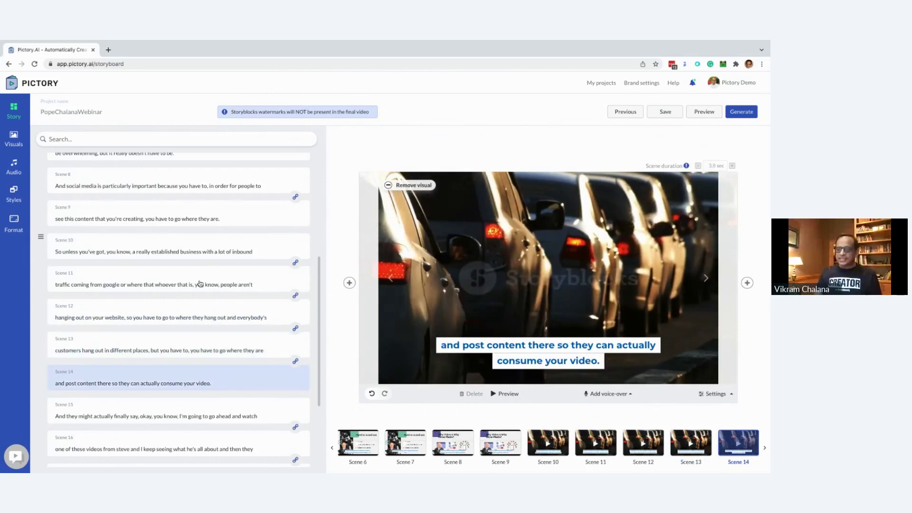
pyautogui.click(170, 252)
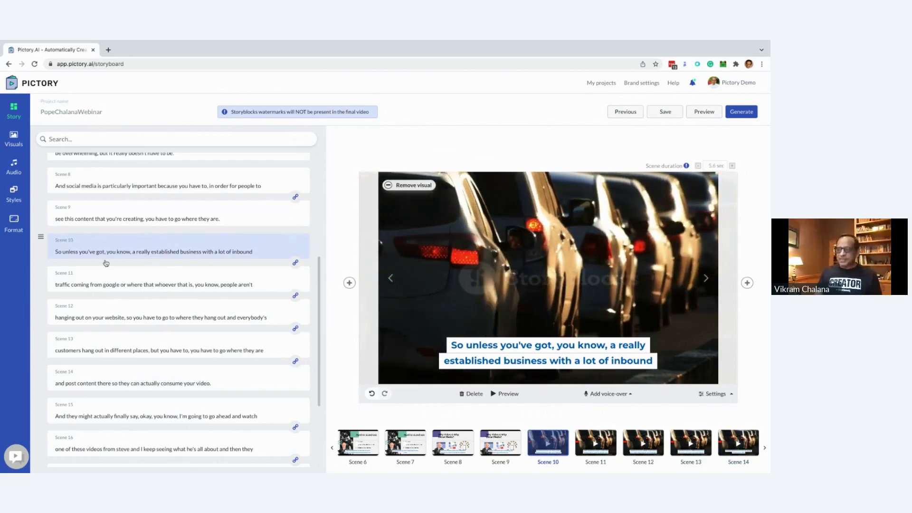
pyautogui.click(126, 284)
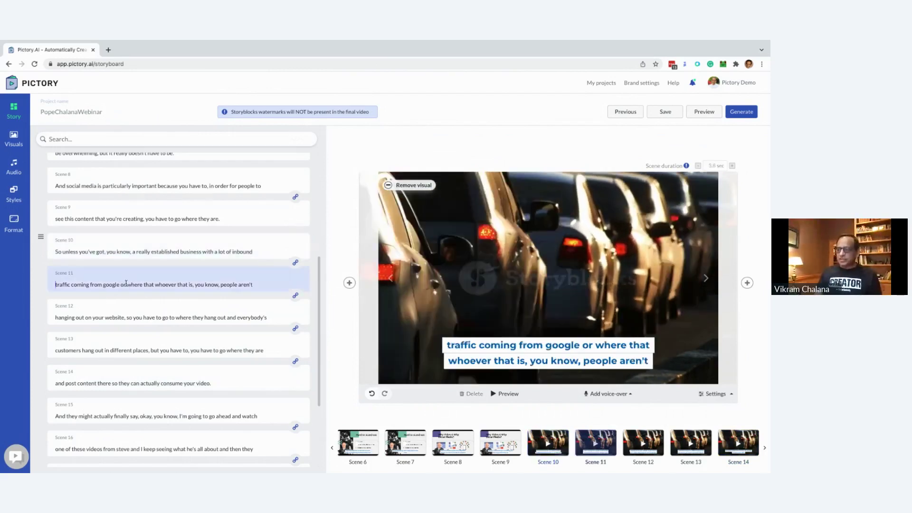
pyautogui.click(176, 314)
pyautogui.click(190, 340)
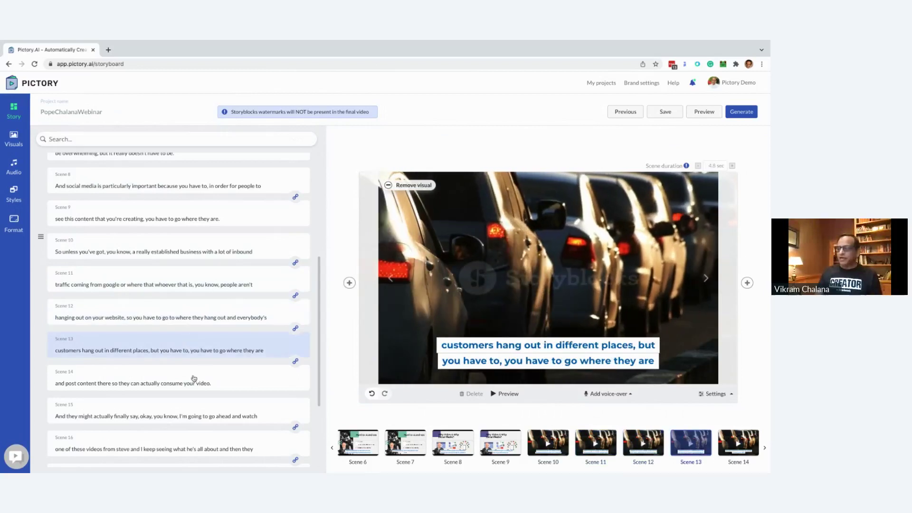
pyautogui.click(194, 379)
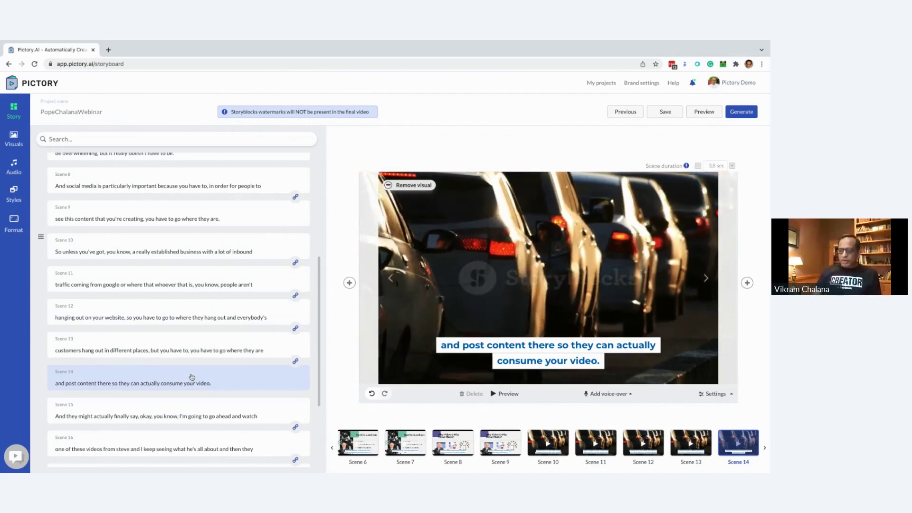
pyautogui.click(185, 404)
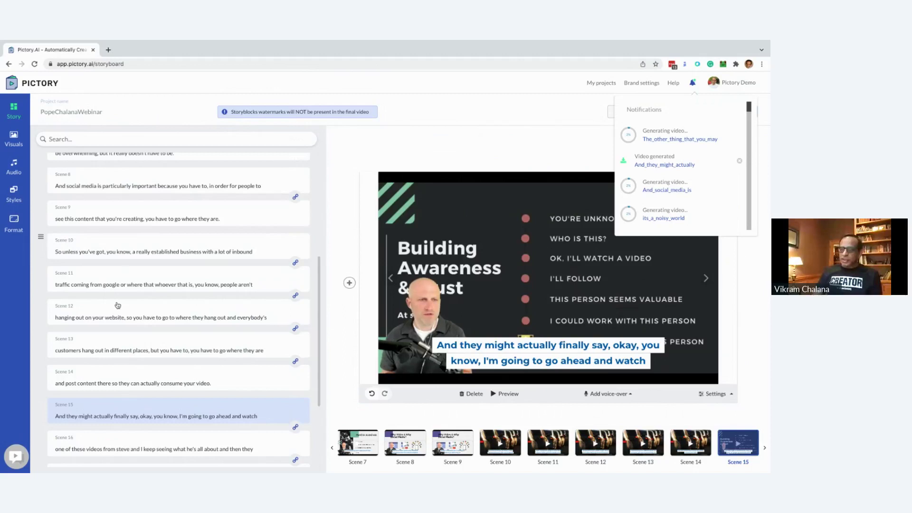
# - Remove the traffic stock visual from Scene 10 and its linked scenes, and check the video generation notifications
pyautogui.click(294, 243)
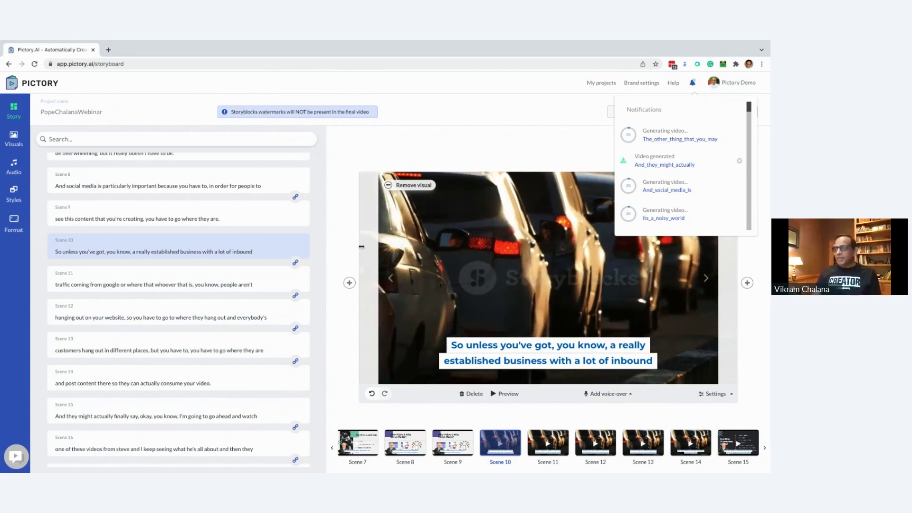
pyautogui.click(413, 186)
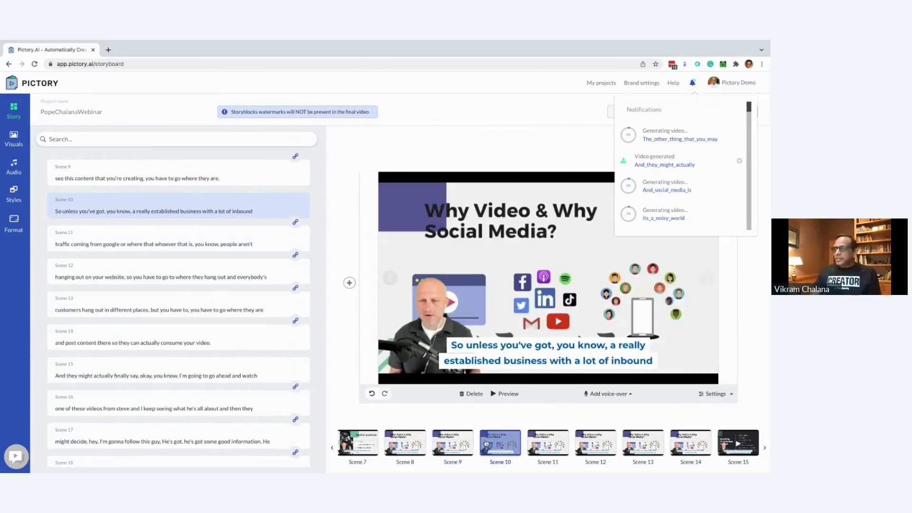
pyautogui.click(694, 82)
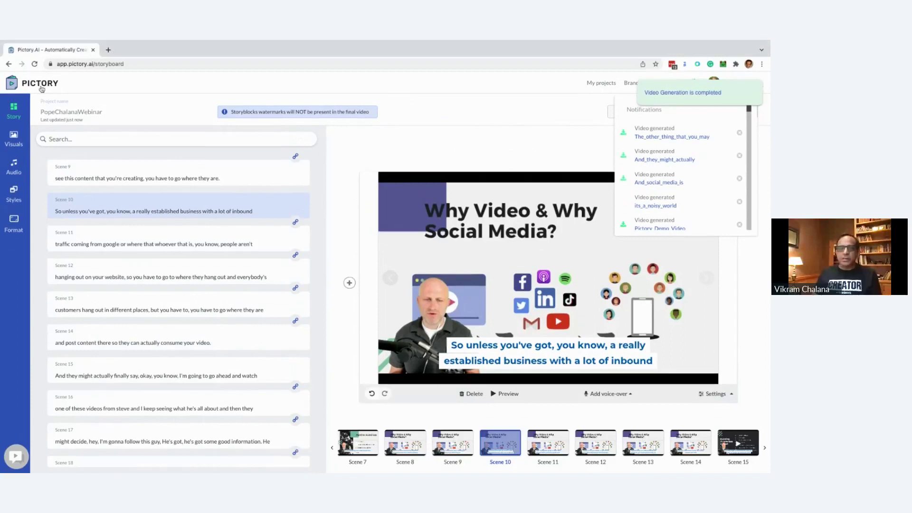
# - Return to the home page and start an article-to-video project from the previously used corestack.io blog announcement URL
pyautogui.click(41, 89)
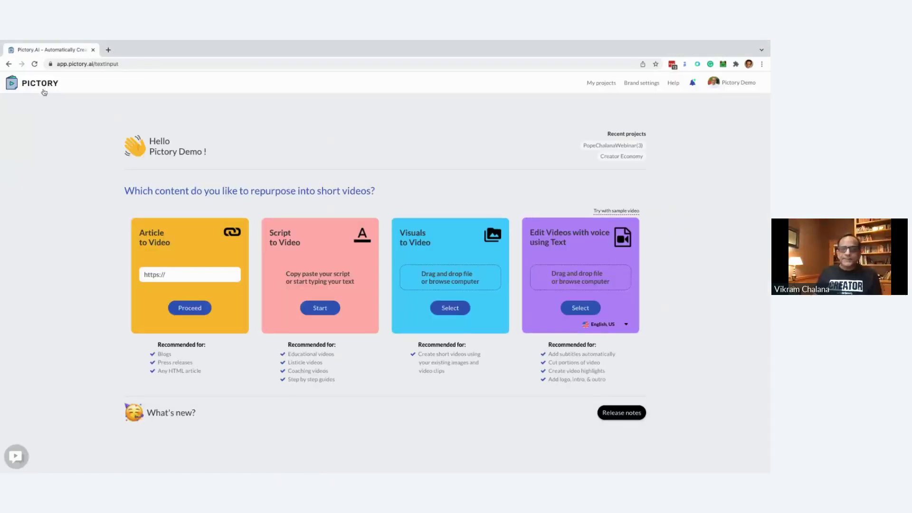
pyautogui.click(185, 279)
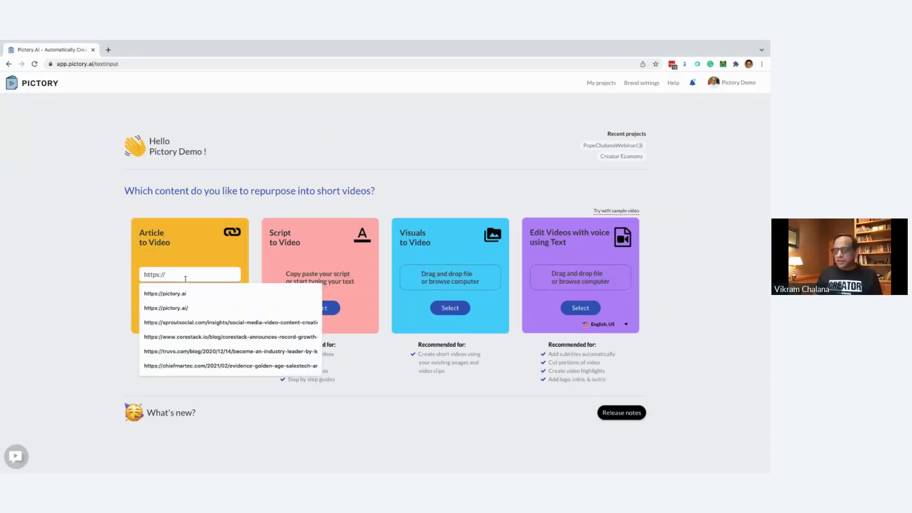
pyautogui.click(200, 336)
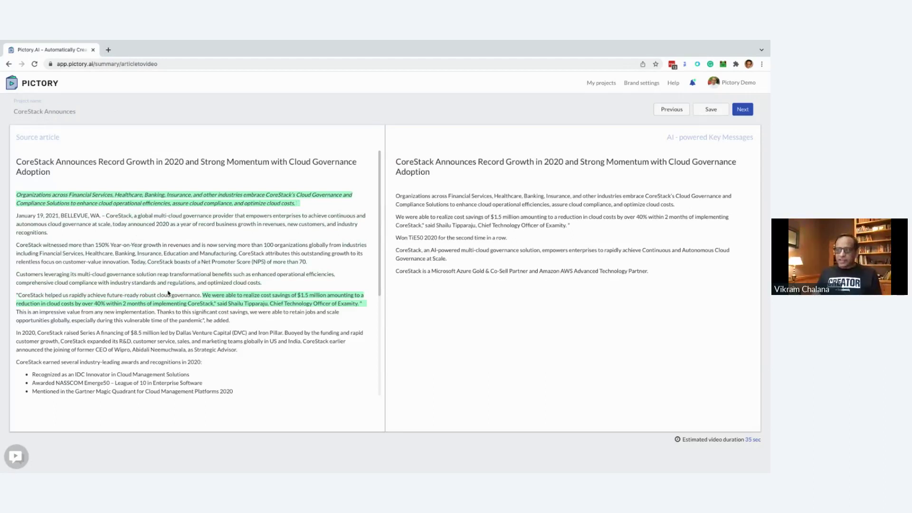
# - Add the "CoreStack witnessed more than 150%" and "Customers leveraging its multi-cloud" sentences to the key messages, and remove the $1.5 million cost savings quote
pyautogui.scroll(-4, 166, 355)
pyautogui.scroll(4, 166, 355)
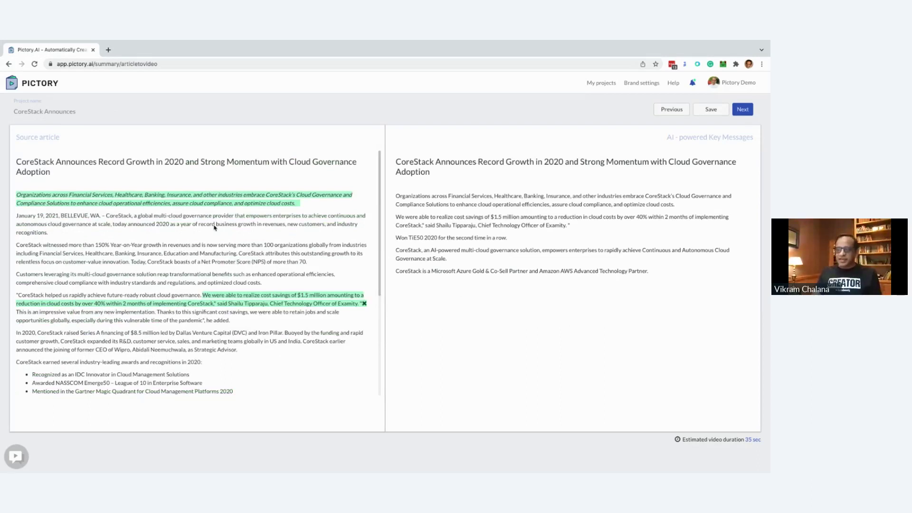
pyautogui.click(158, 249)
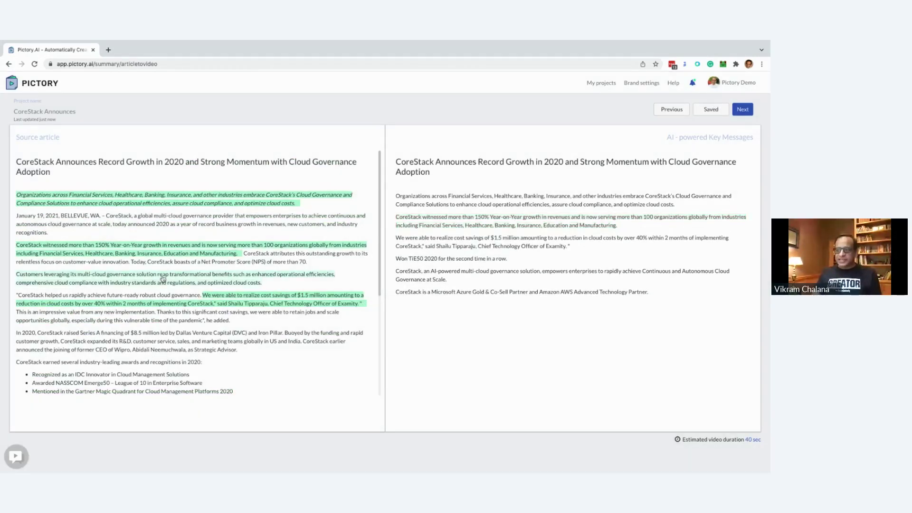
pyautogui.click(162, 278)
pyautogui.click(364, 304)
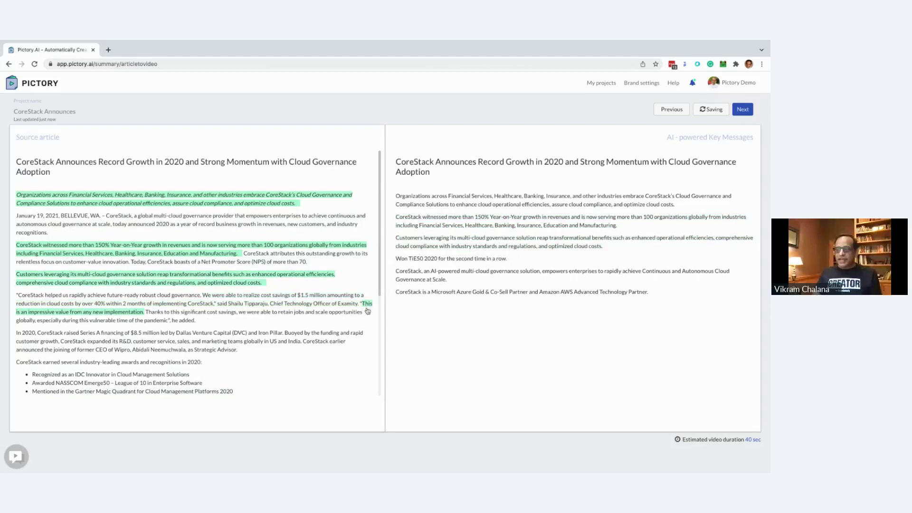
pyautogui.scroll(-4, 224, 354)
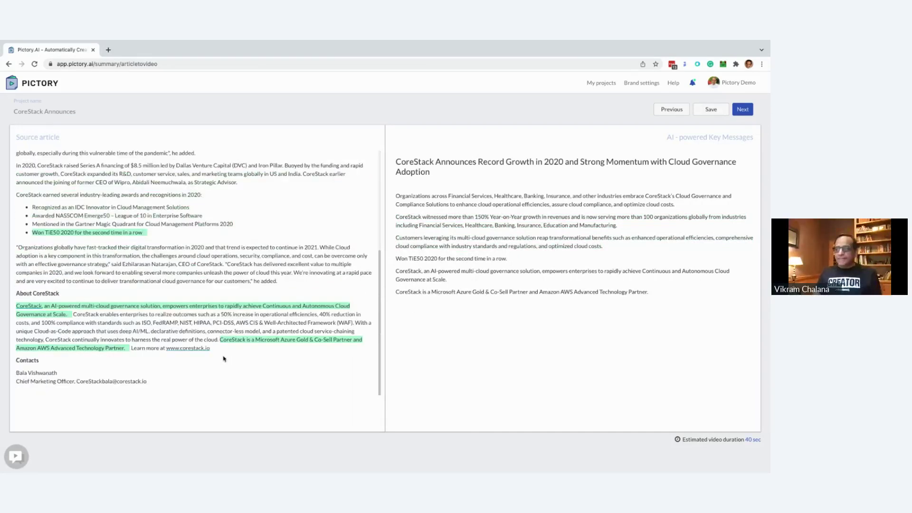
pyautogui.scroll(4, 247, 357)
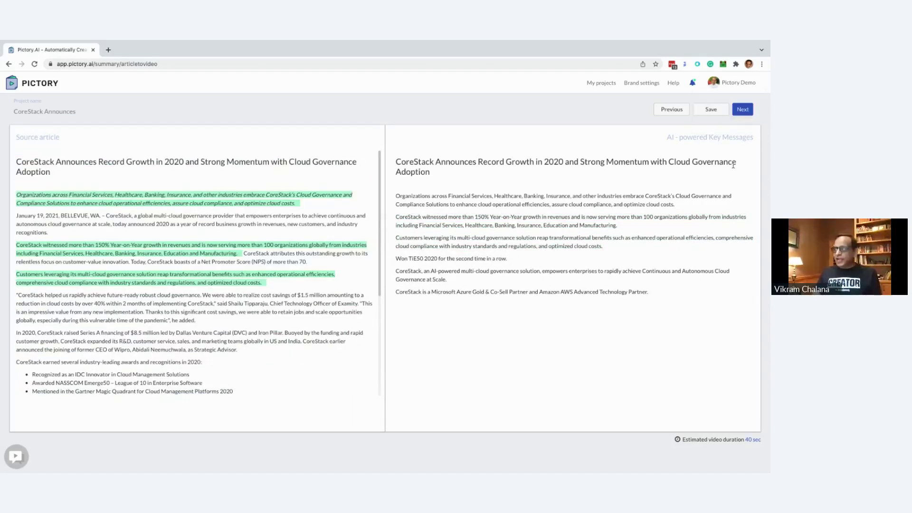
# - Proceed with the selected key messages and create the video storyboard in the 16:9 Landscape aspect ratio
pyautogui.click(743, 110)
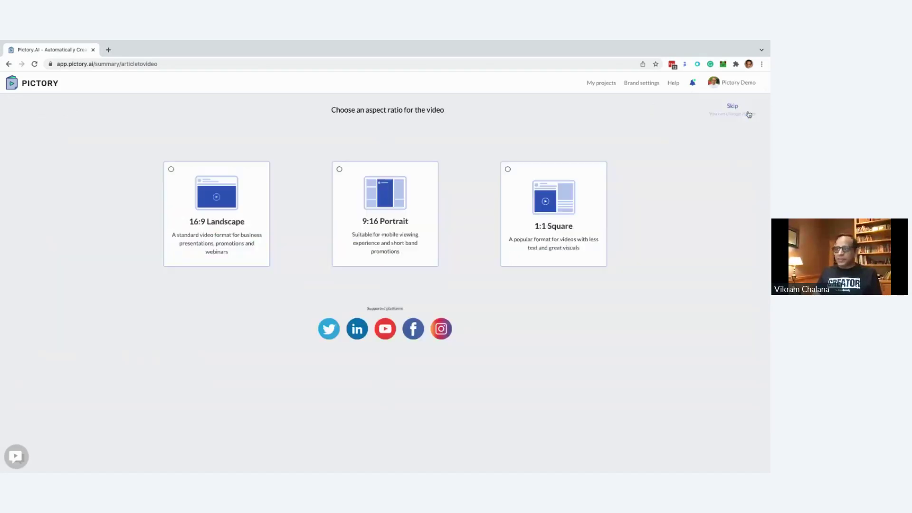
pyautogui.click(241, 240)
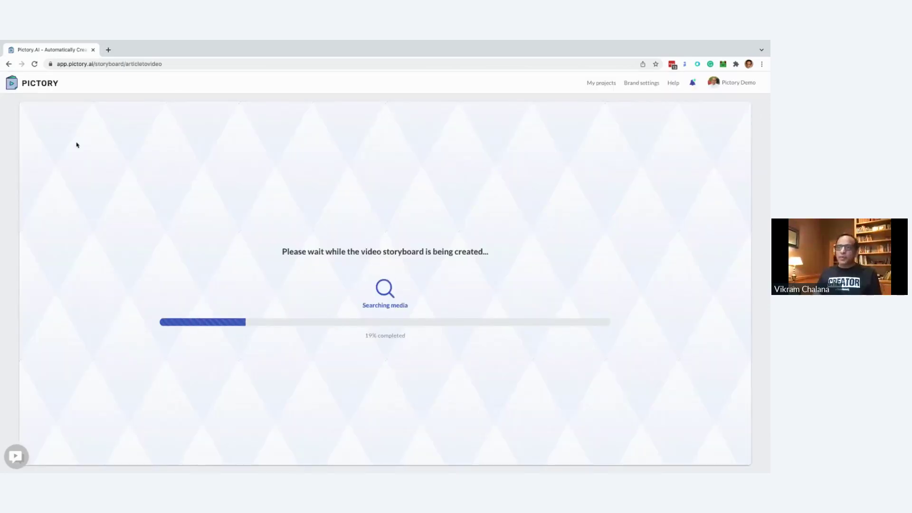
pyautogui.click(108, 49)
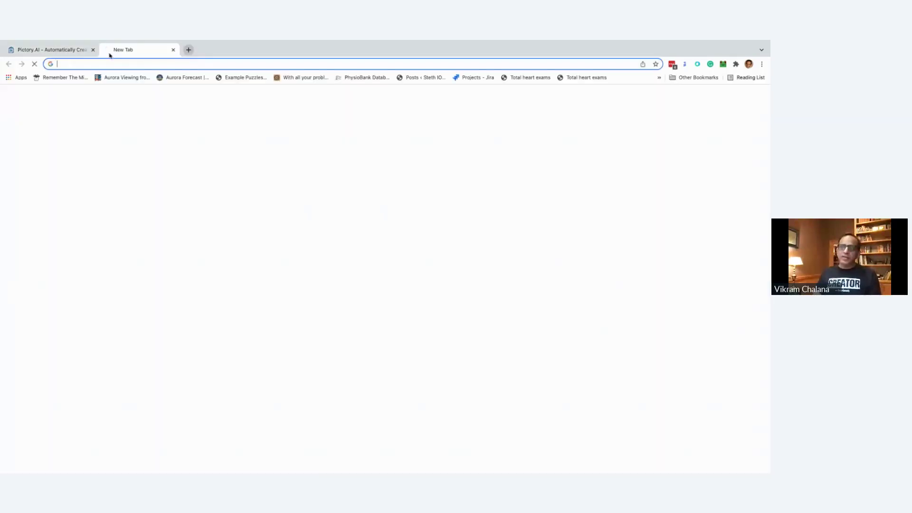
pyautogui.click(61, 52)
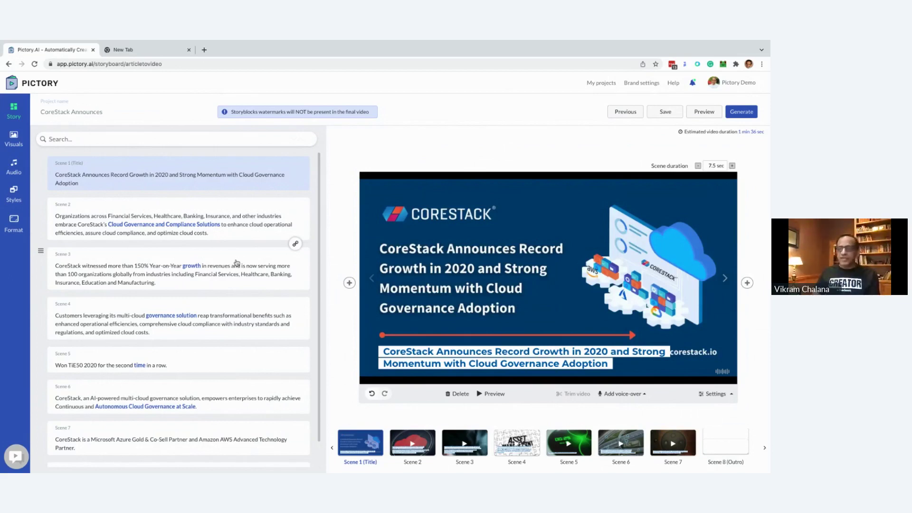
# - Look over the background music tracks, the themes and the scene transitions available for the CoreStack video
pyautogui.click(14, 166)
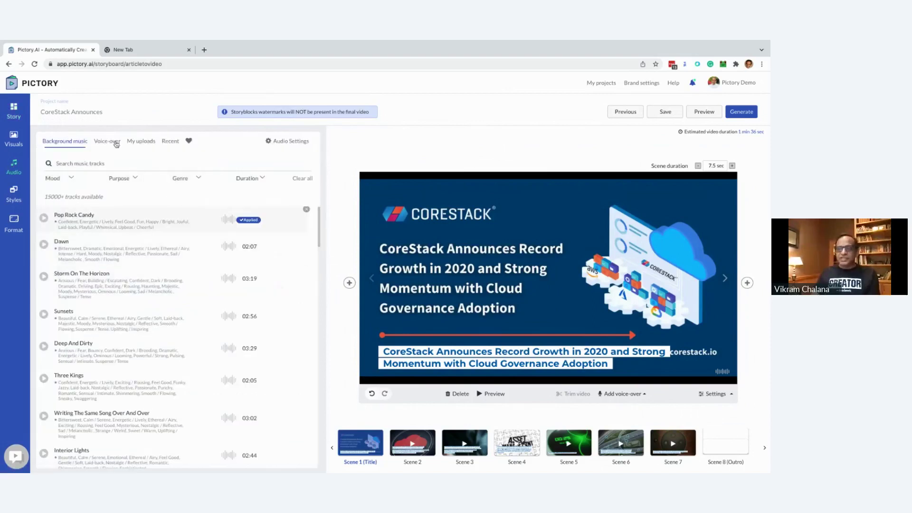
pyautogui.click(14, 197)
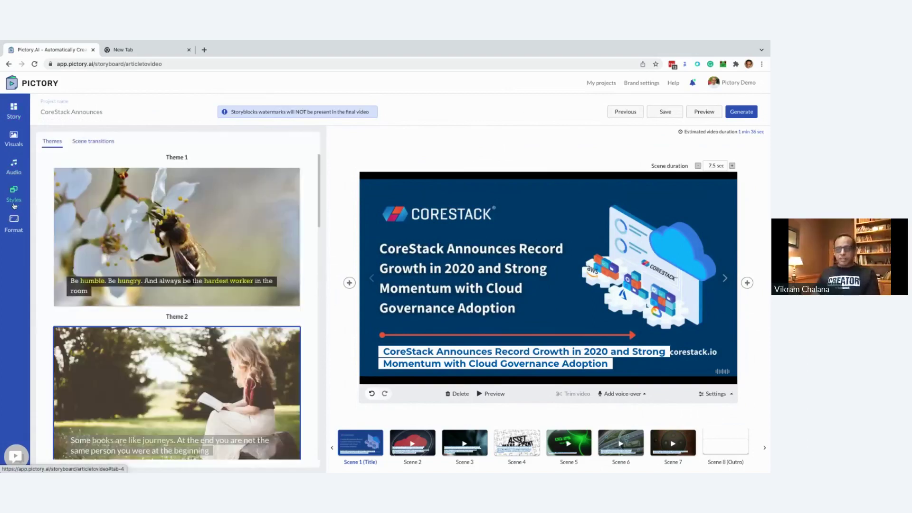
pyautogui.click(94, 141)
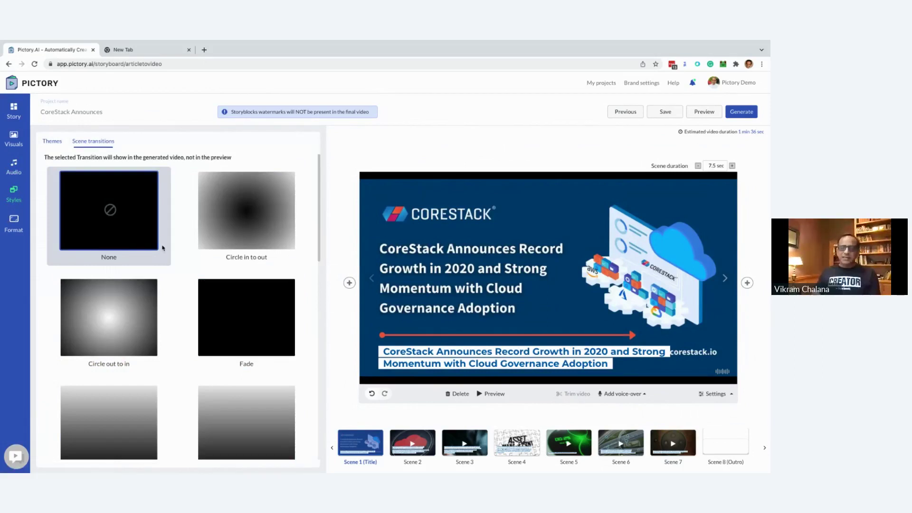